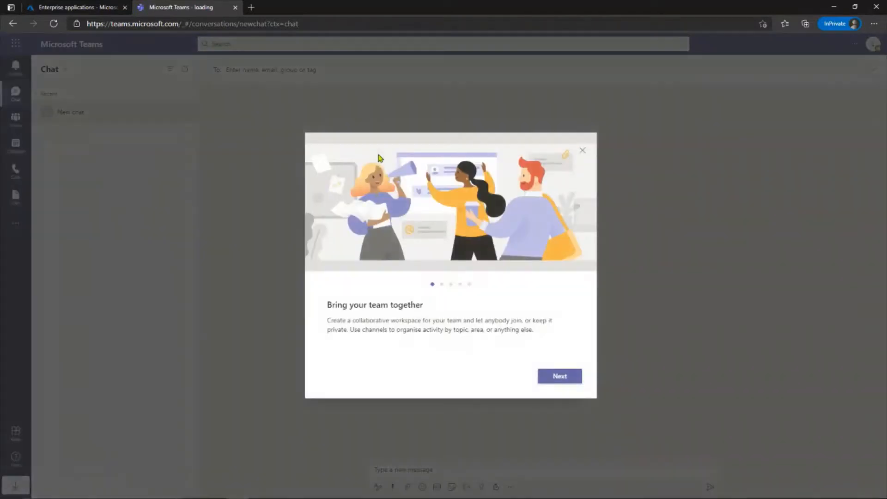
- Dismiss the welcome introduction and check which account is signed in
{"action": "left_click", "coordinate": [584, 150]}
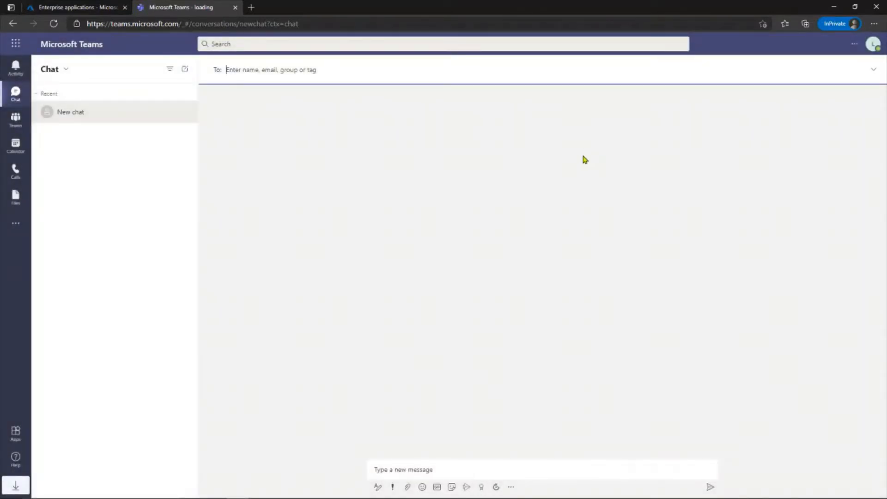
{"action": "left_click", "coordinate": [870, 48]}
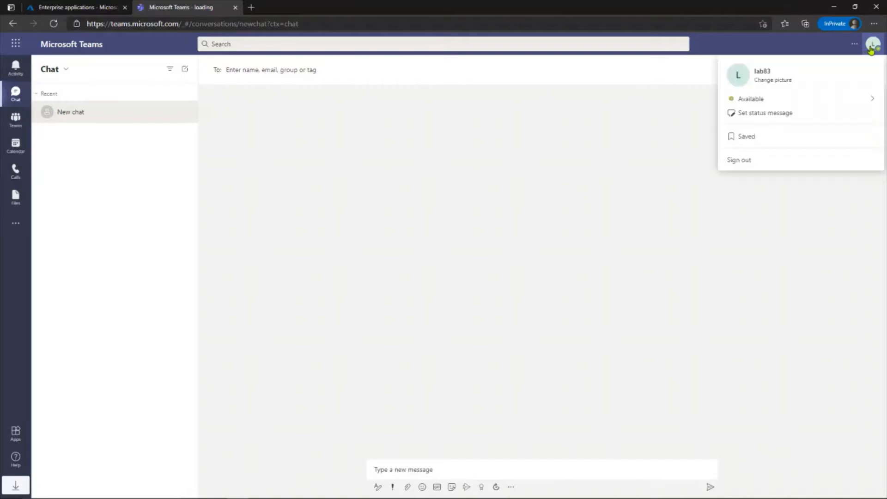
{"action": "left_click", "coordinate": [871, 50]}
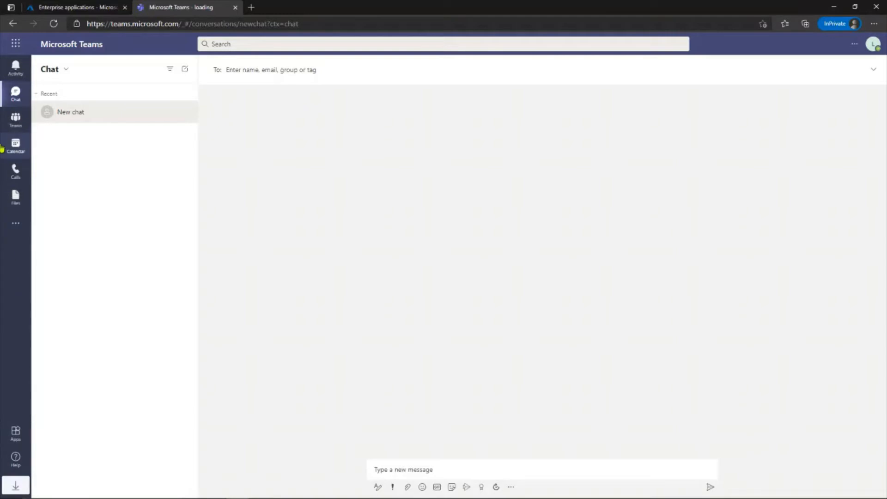
{"action": "left_click", "coordinate": [14, 226]}
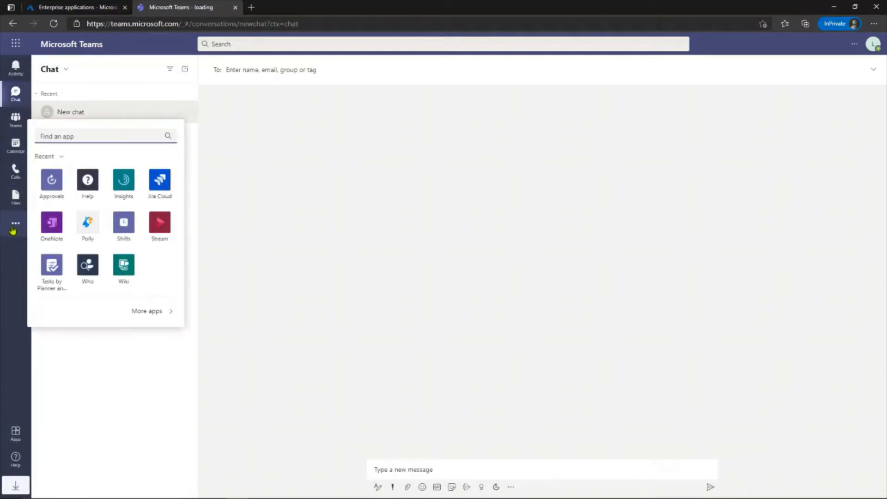
{"action": "left_click", "coordinate": [11, 43]}
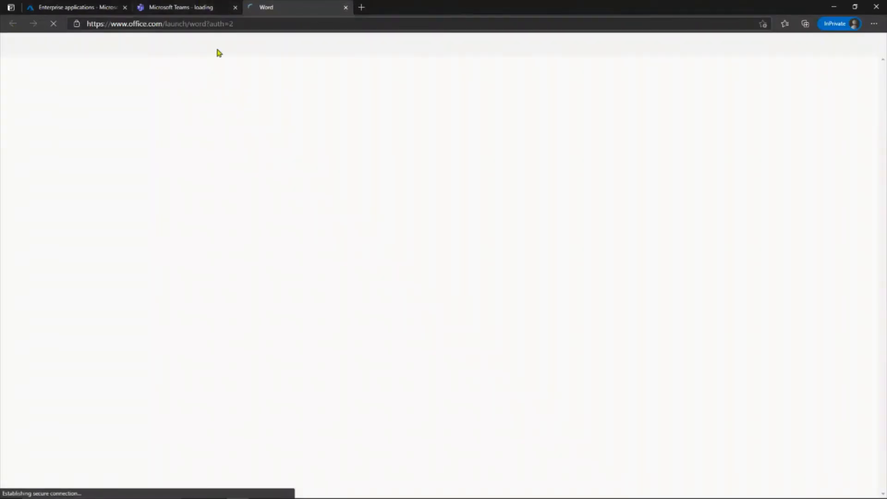
{"action": "key", "text": "ctrl+w"}
- Begin creating a new team from scratch and make it private
{"action": "left_click", "coordinate": [17, 121]}
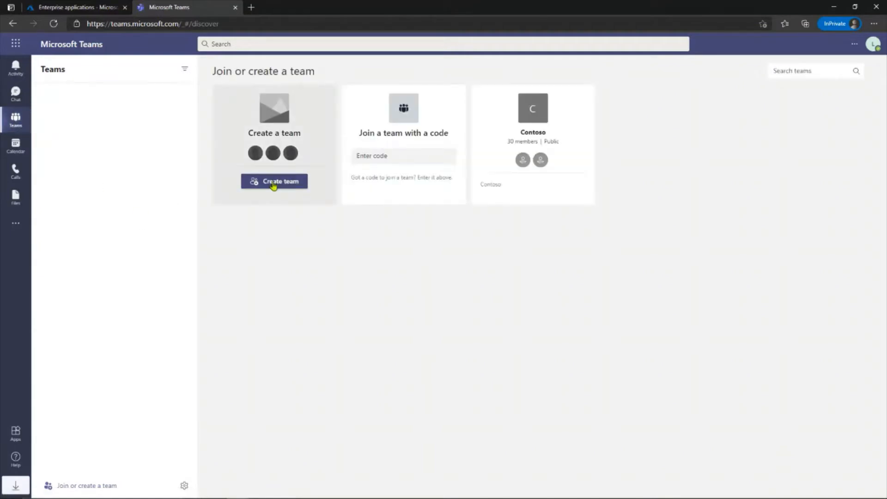
{"action": "left_click", "coordinate": [274, 185]}
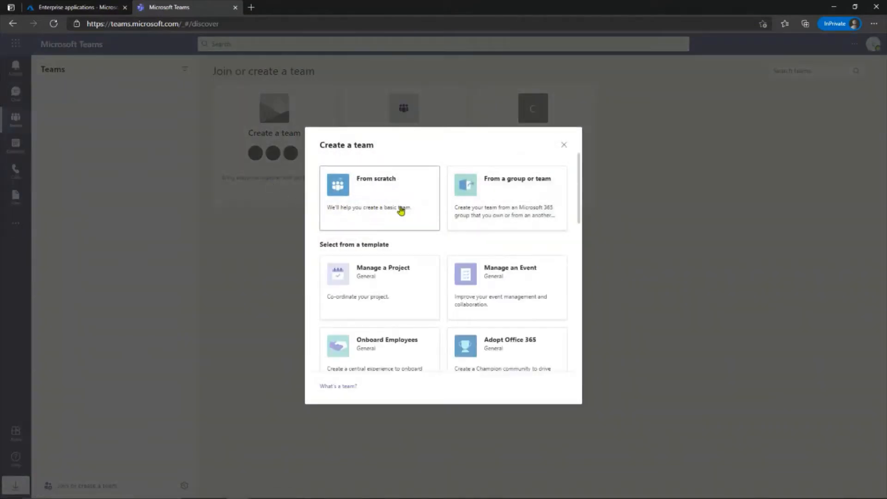
{"action": "left_click", "coordinate": [400, 209]}
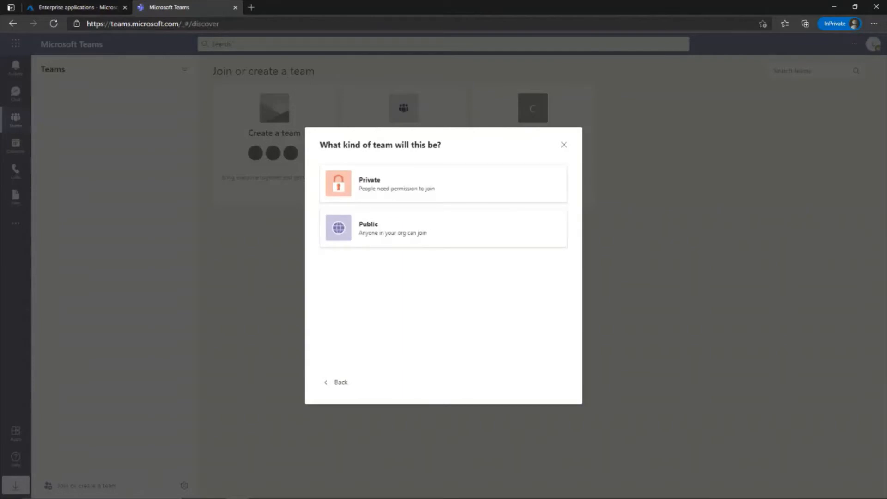
{"action": "left_click", "coordinate": [401, 183]}
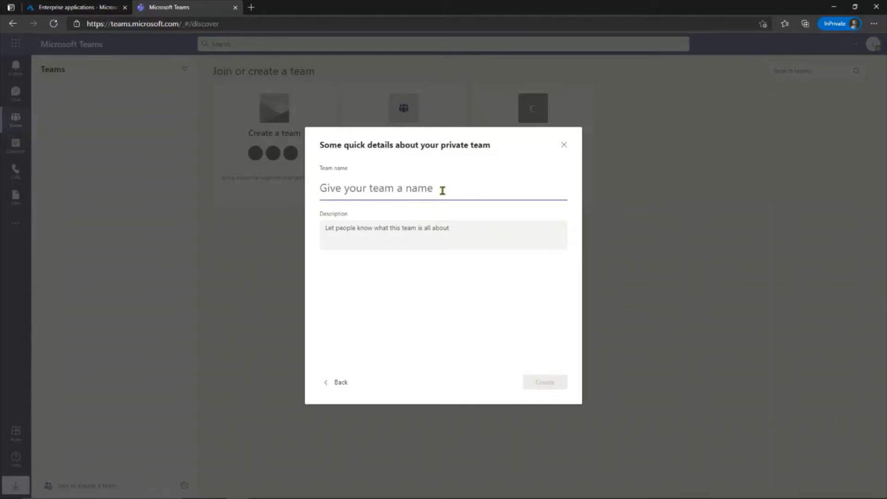
- Name the private team MDE Masterclass Recording and create it, skipping the addition of members
{"action": "type", "text": "MDE"}
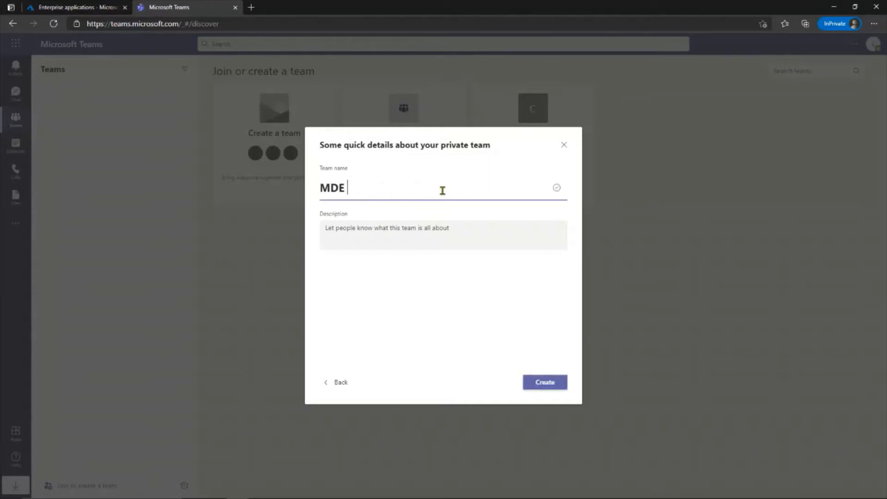
{"action": "type", "text": " Recording"}
{"action": "key", "text": "Left"}
{"action": "key", "text": "Left"}
{"action": "type", "text": "Masterca"}
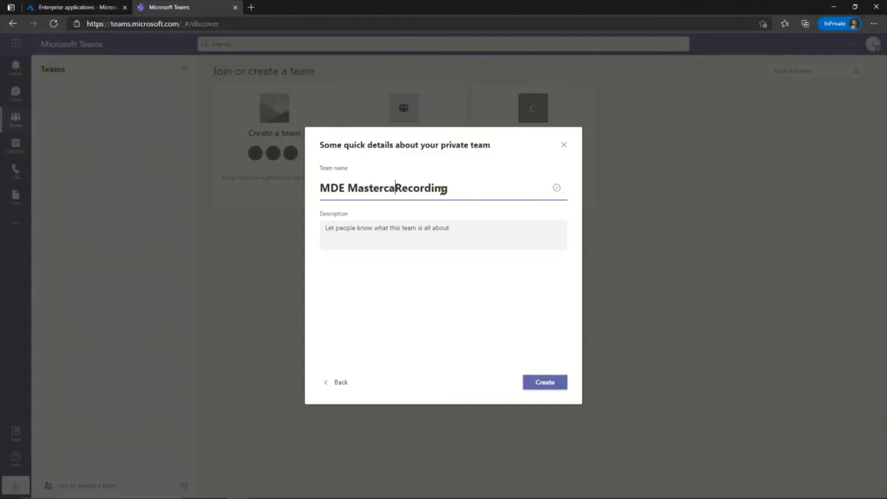
{"action": "key", "text": "BackSpace"}
{"action": "type", "text": "lass"}
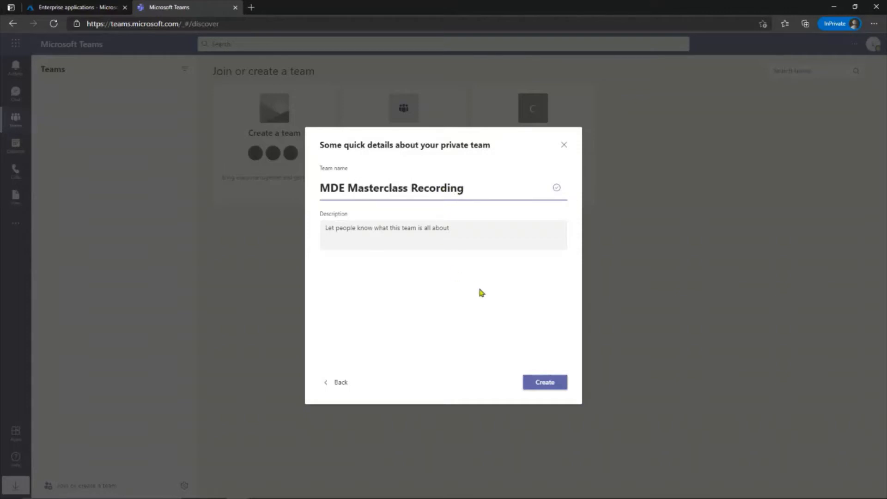
{"action": "left_click", "coordinate": [545, 383]}
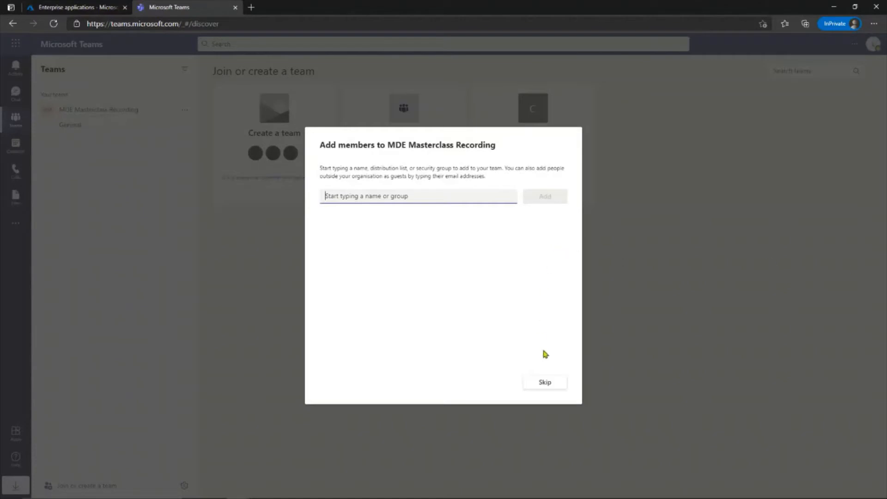
{"action": "left_click", "coordinate": [544, 382]}
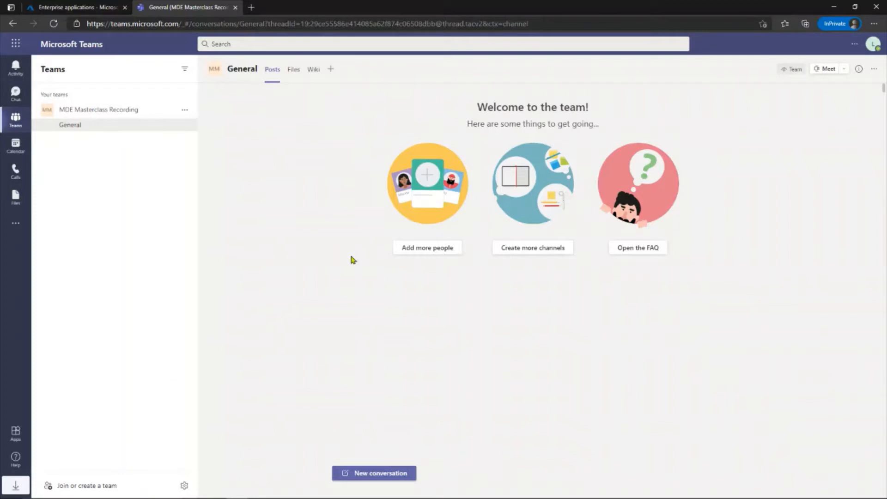
- Search the available apps for "power" and add the Power Virtual Agents app
{"action": "left_click", "coordinate": [17, 226]}
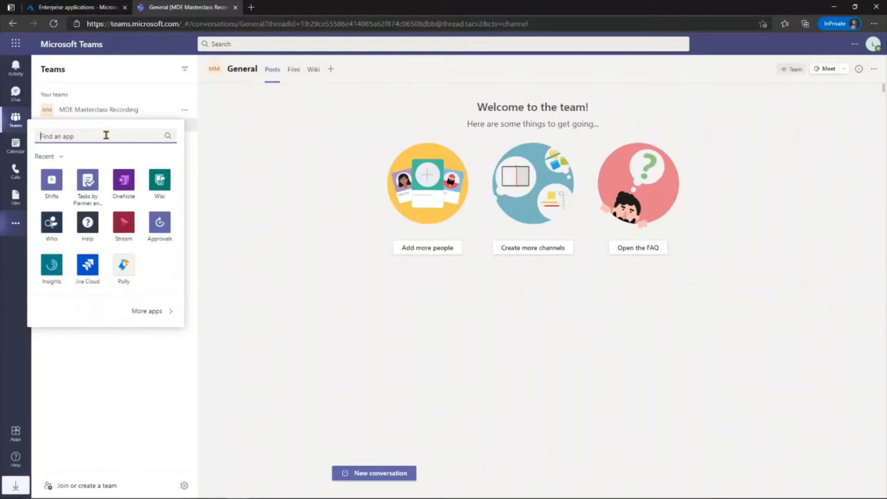
{"action": "type", "text": "power"}
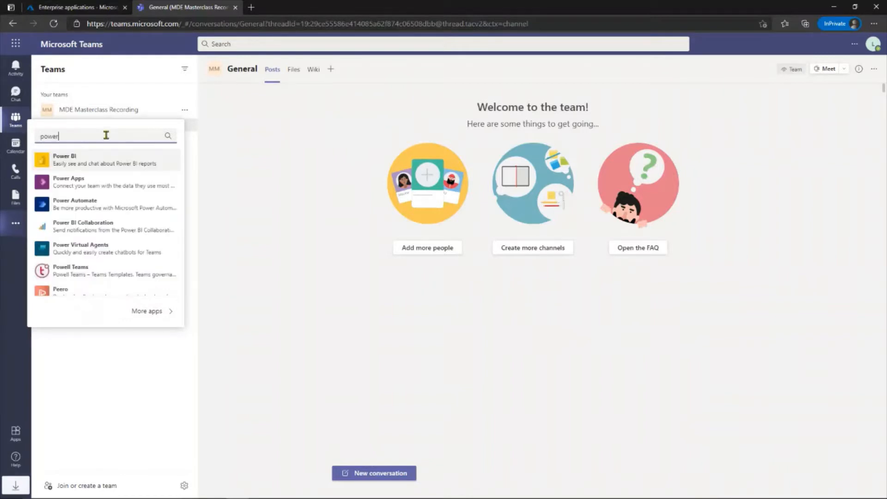
{"action": "left_click", "coordinate": [104, 249]}
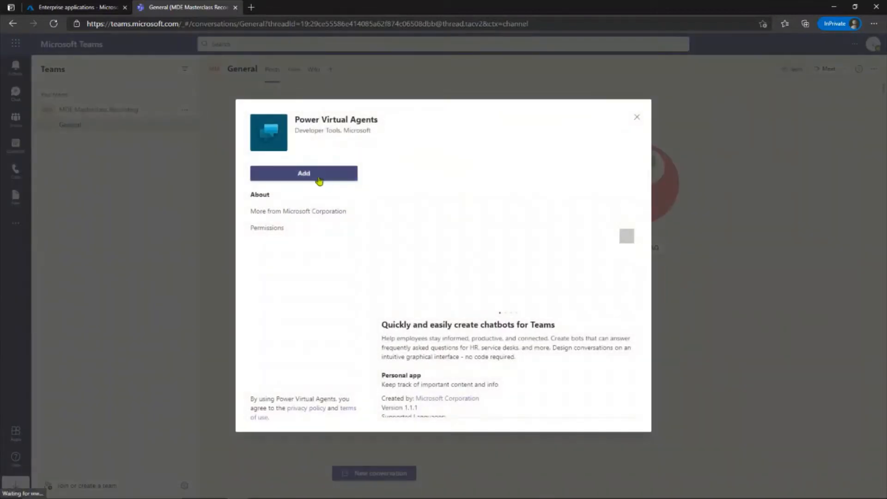
{"action": "left_click", "coordinate": [318, 178]}
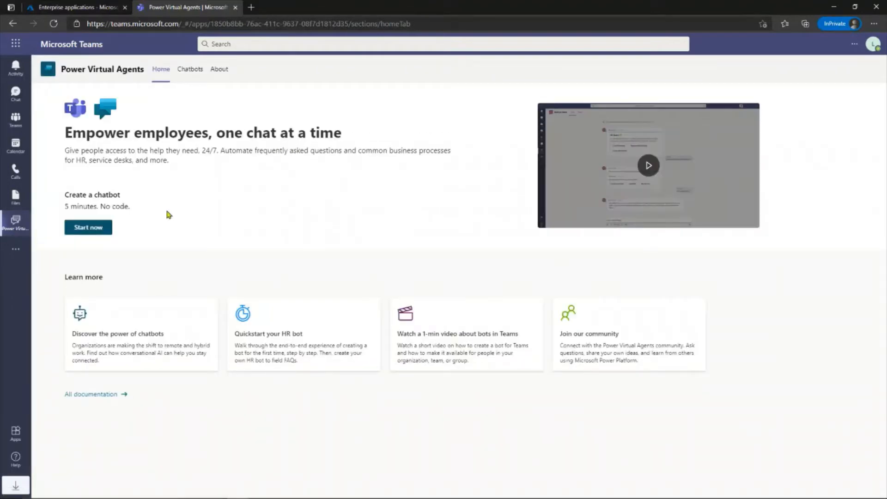
- Start creating a chatbot in Power Virtual Agents for the MDE Masterclass Recording team
{"action": "left_click", "coordinate": [100, 230]}
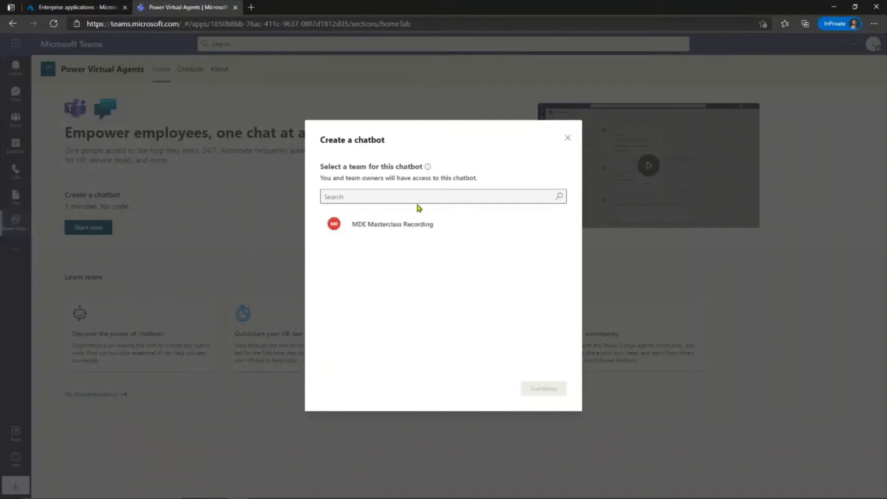
{"action": "left_click", "coordinate": [387, 229]}
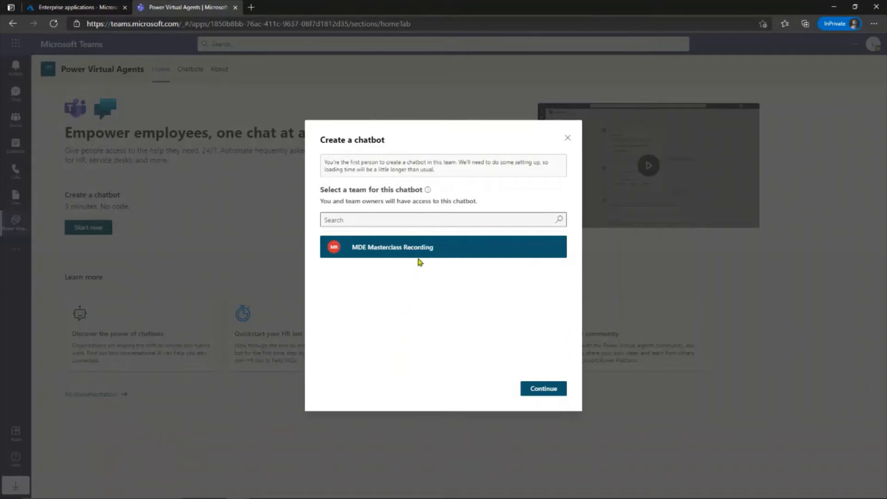
{"action": "left_click", "coordinate": [557, 390]}
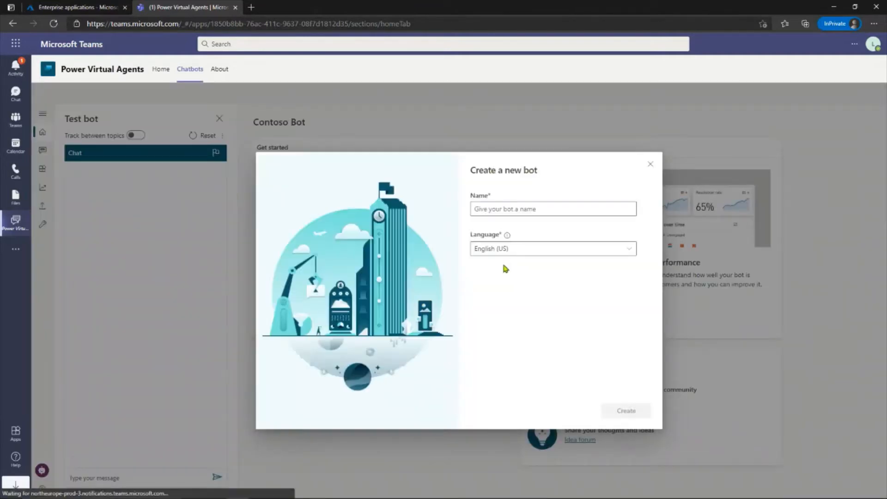
- Name the new bot MDE-Testuser87 and create it with English (US) as its language
{"action": "left_click", "coordinate": [541, 210]}
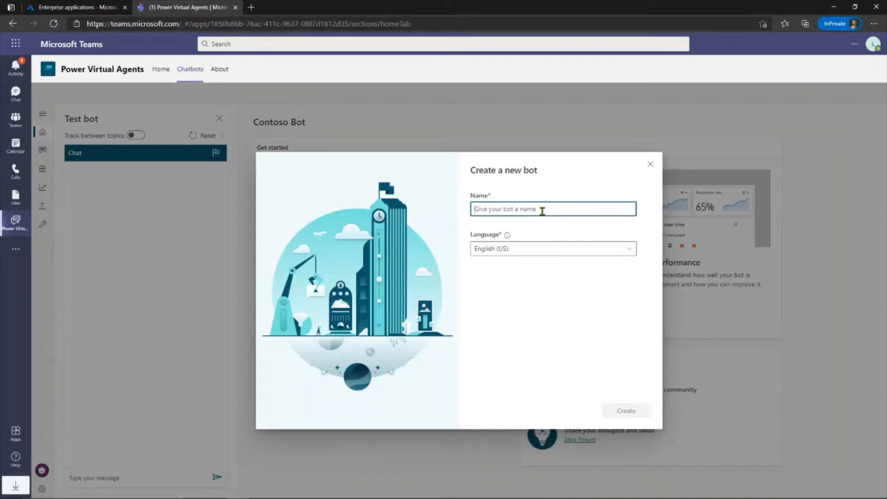
{"action": "type", "text": "MDE"}
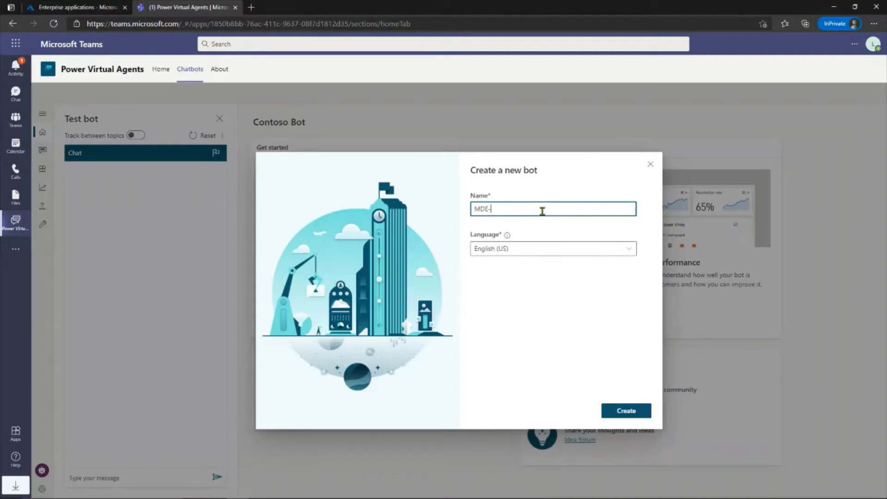
{"action": "type", "text": "-Te"}
{"action": "key", "text": "BackSpace"}
{"action": "key", "text": "BackSpace"}
{"action": "type", "text": "TestUser03"}
{"action": "left_click", "coordinate": [614, 411]}
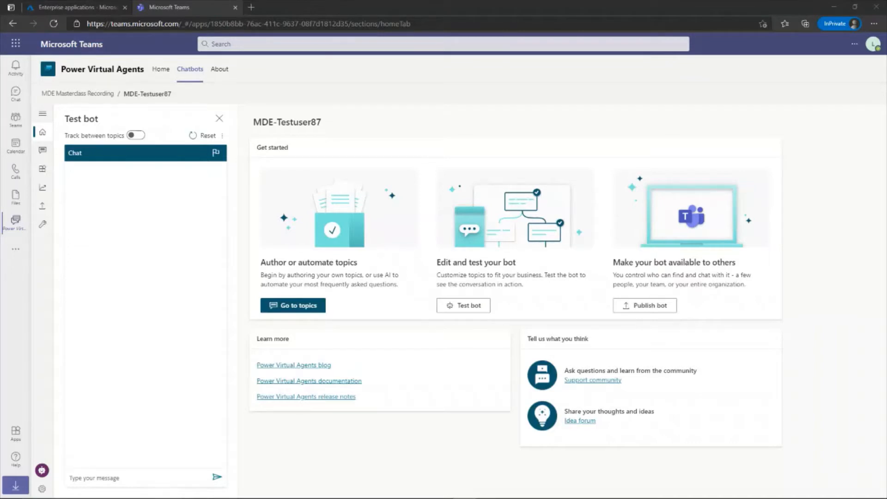
- In the bot's security settings, set access to Everyone on my team (MDE Masterclass Recording) and save the configuration
{"action": "left_click", "coordinate": [43, 114]}
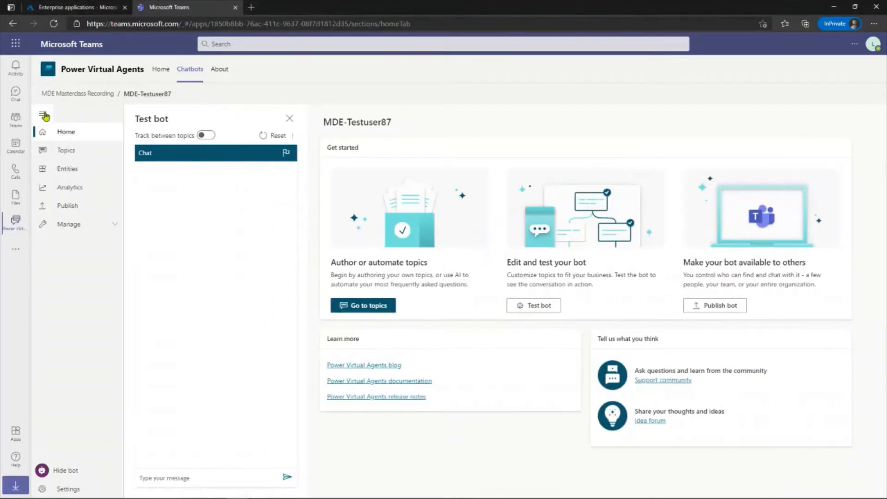
{"action": "left_click", "coordinate": [60, 224]}
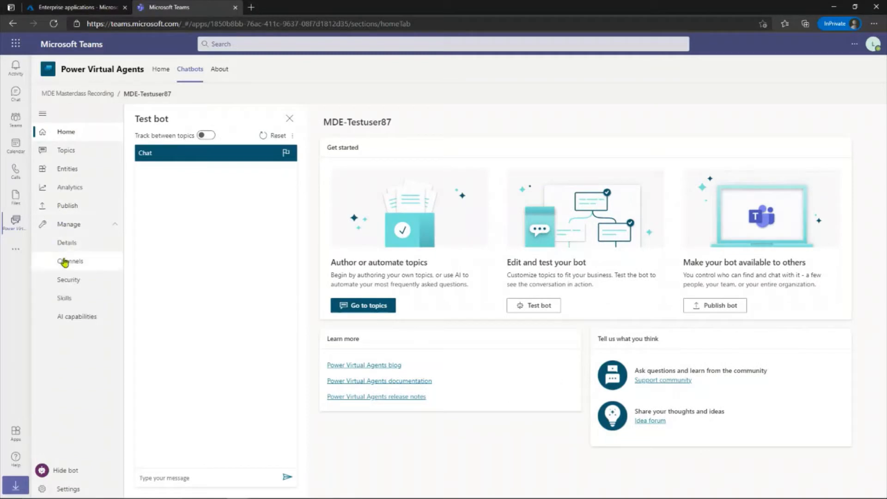
{"action": "left_click", "coordinate": [68, 280]}
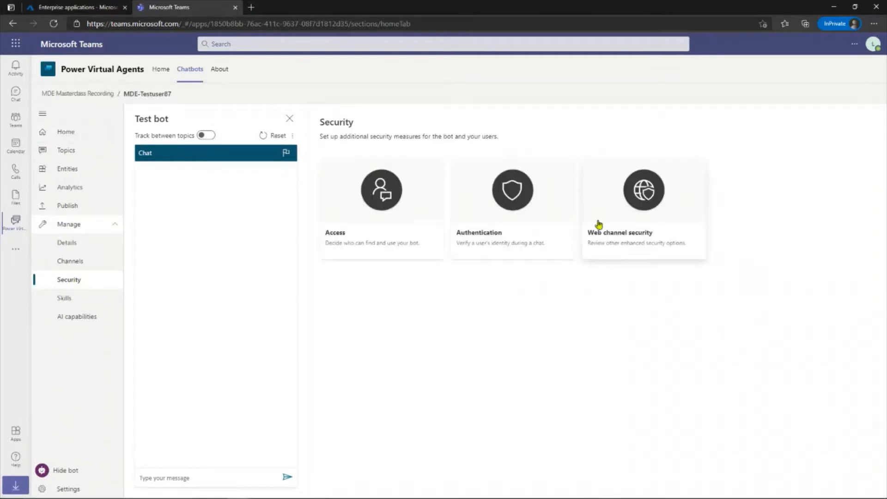
{"action": "left_click", "coordinate": [377, 226]}
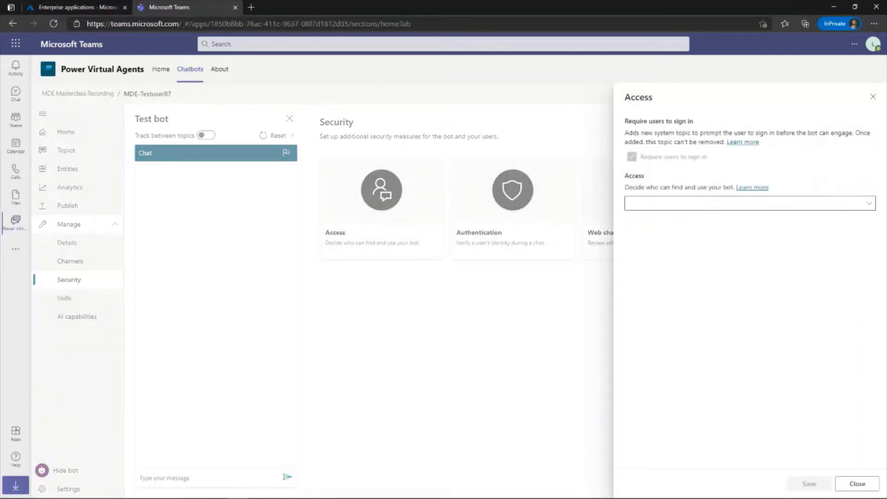
{"action": "left_click", "coordinate": [691, 205]}
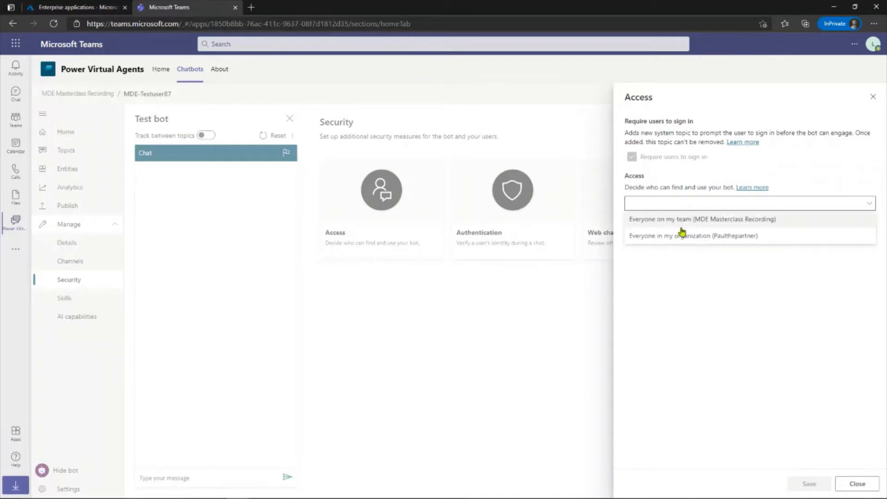
{"action": "left_click", "coordinate": [683, 221]}
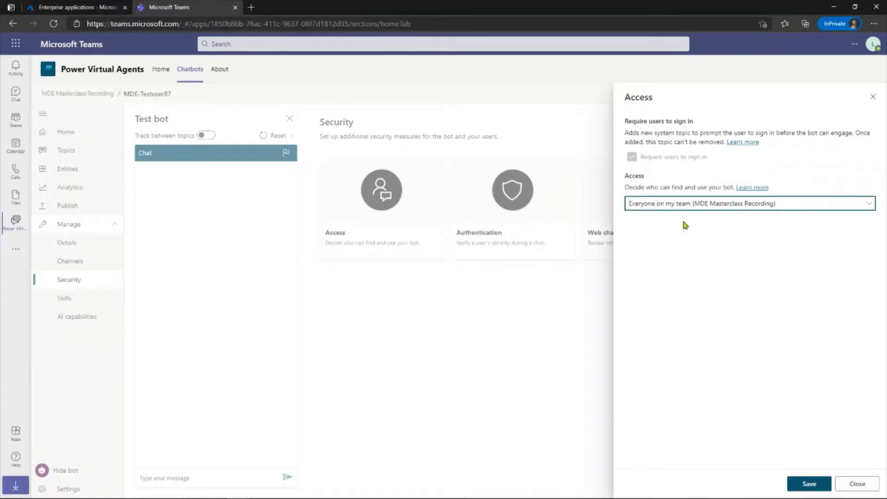
{"action": "left_click", "coordinate": [800, 485]}
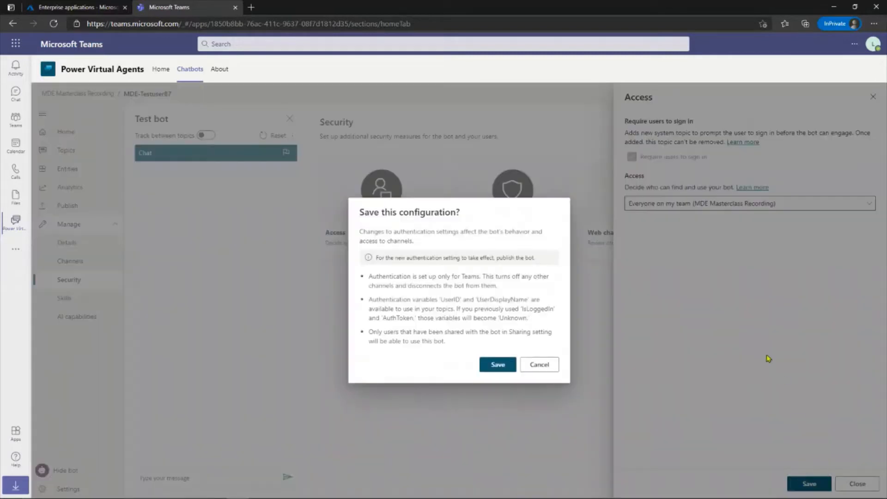
{"action": "left_click", "coordinate": [498, 365]}
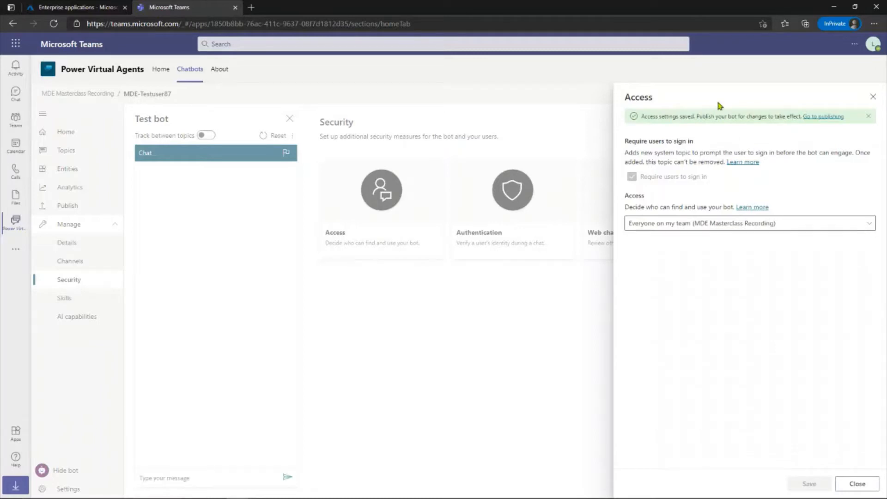
- Publish the bot's latest content so the new access settings take effect
{"action": "left_click", "coordinate": [812, 117]}
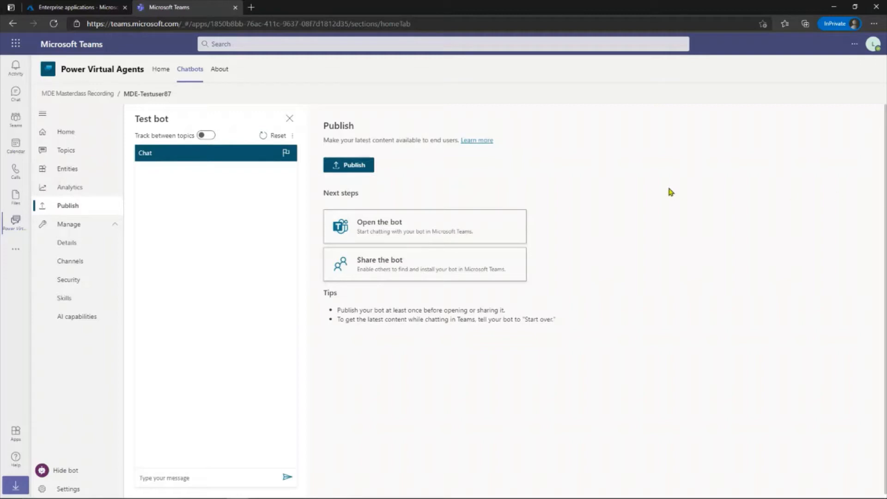
{"action": "left_click", "coordinate": [354, 165]}
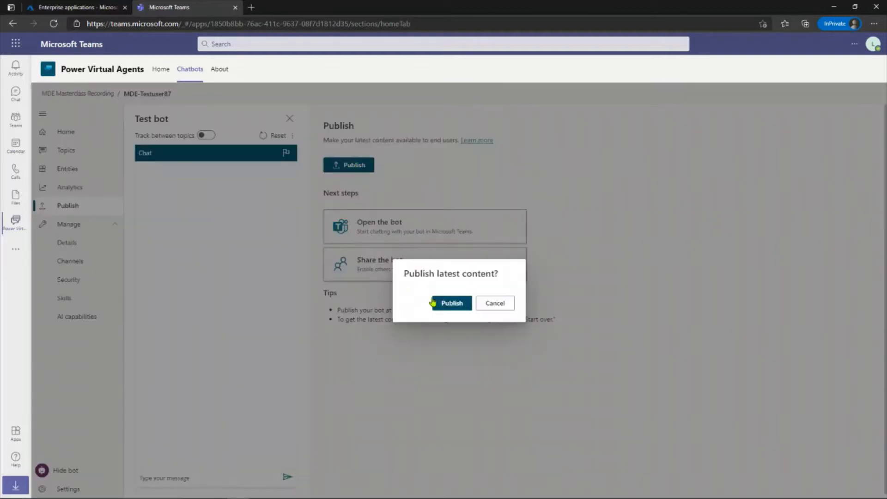
{"action": "left_click", "coordinate": [434, 303]}
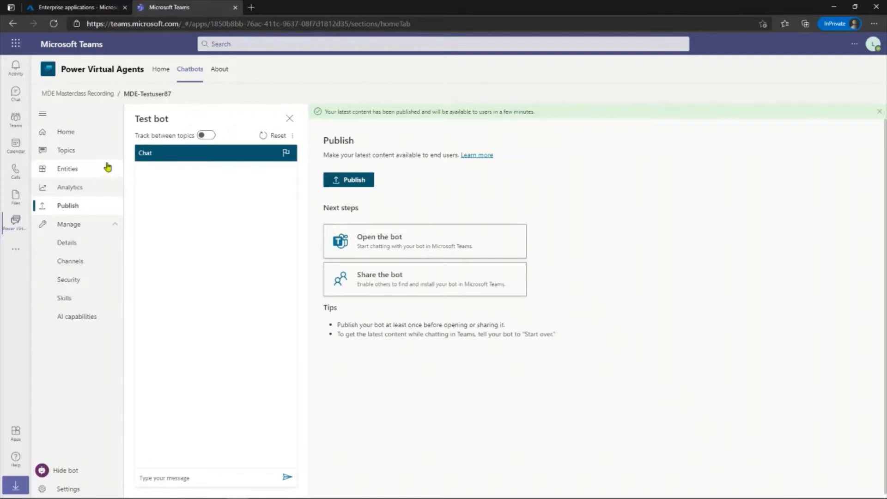
- Create a new topic for the bot and name it Defender for Endpoint
{"action": "left_click", "coordinate": [76, 156]}
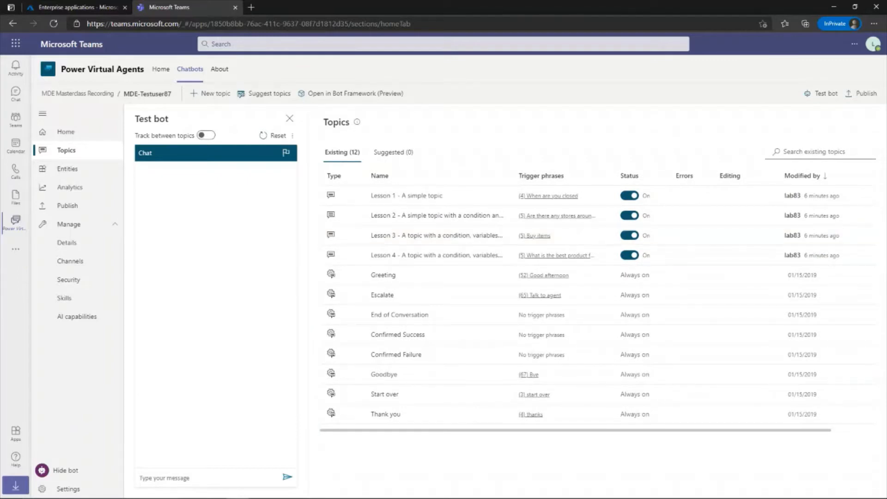
{"action": "left_click", "coordinate": [195, 95]}
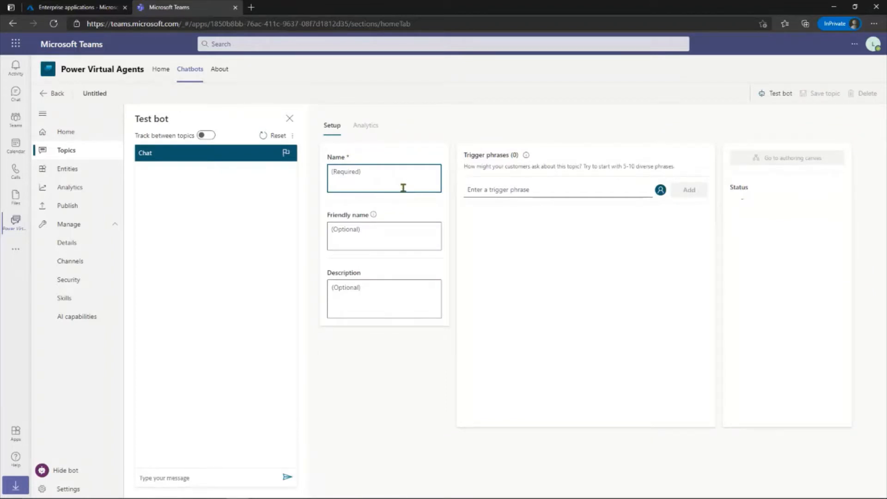
{"action": "type", "text": "Defender for Endpoint"}
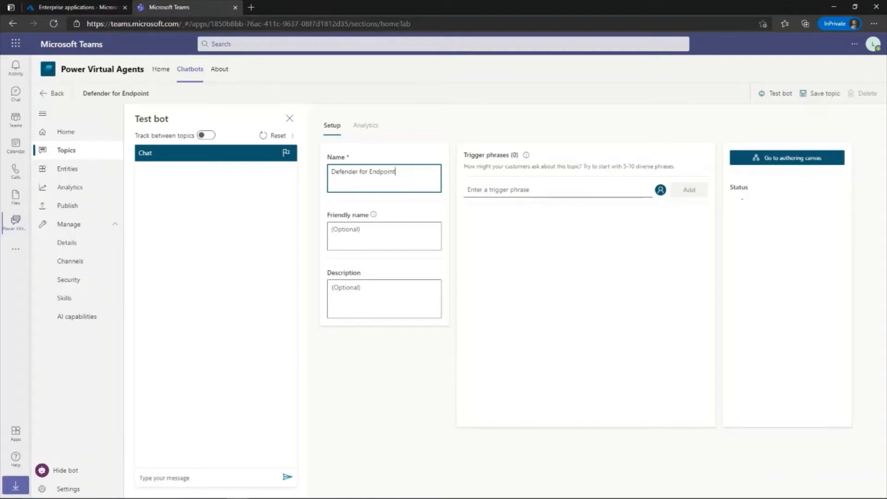
- Add the trigger phrase "Defender for Endpoint Customer Status" to the topic and save the topic
{"action": "key", "text": "alt+Tab"}
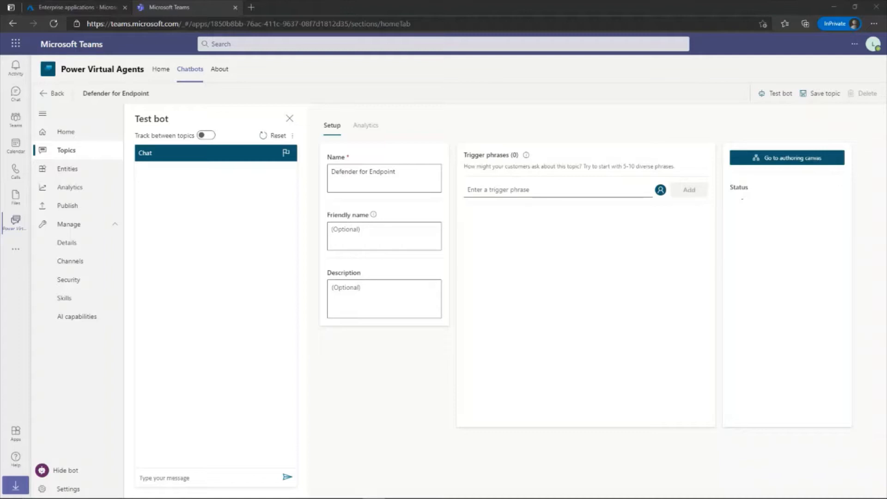
{"action": "left_click", "coordinate": [539, 189]}
{"action": "type", "text": "Defender for Endpoint Customer Score Status"}
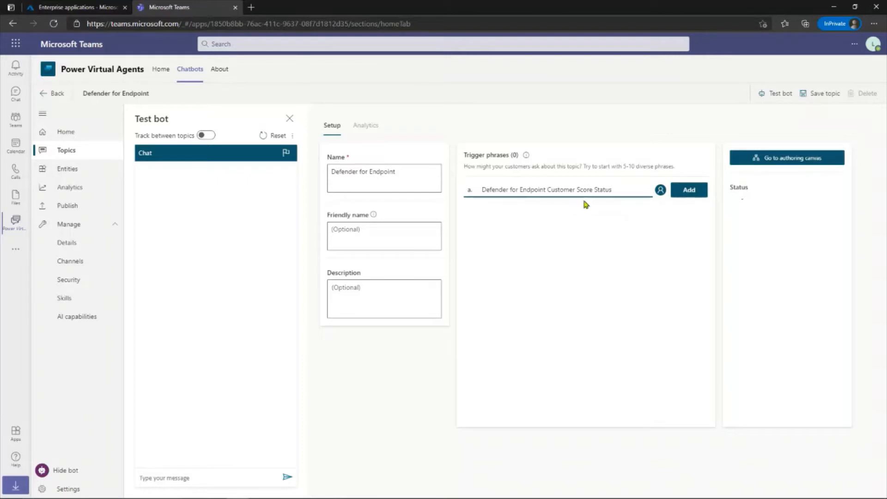
{"action": "left_click", "coordinate": [594, 189]}
{"action": "key", "text": "ctrl+shift+Left"}
{"action": "key", "text": "BackSpace"}
{"action": "left_click", "coordinate": [674, 193]}
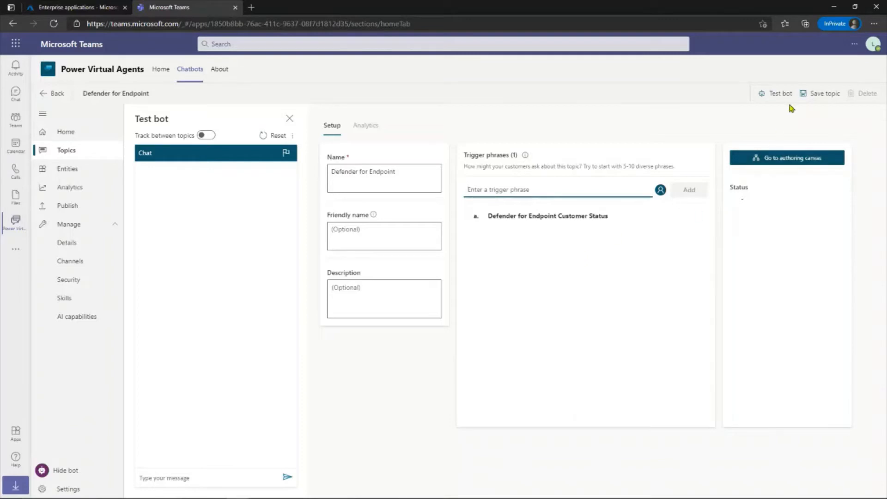
{"action": "left_click", "coordinate": [810, 92]}
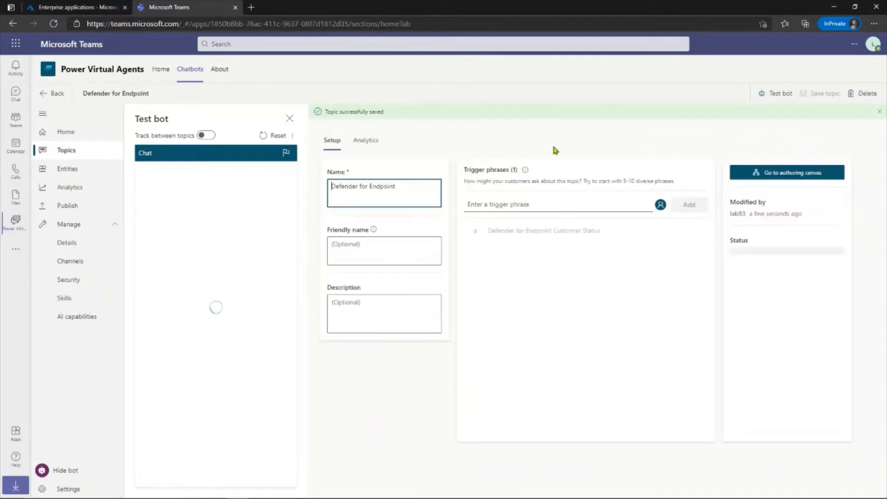
- Open the topic's authoring canvas and delete the empty message node below the trigger phrases
{"action": "left_click", "coordinate": [787, 176]}
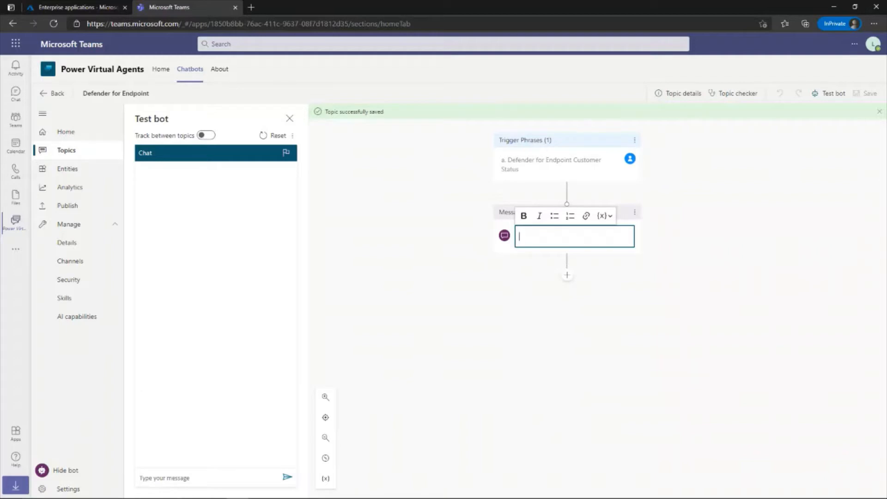
{"action": "left_click", "coordinate": [637, 214]}
{"action": "left_click", "coordinate": [655, 213]}
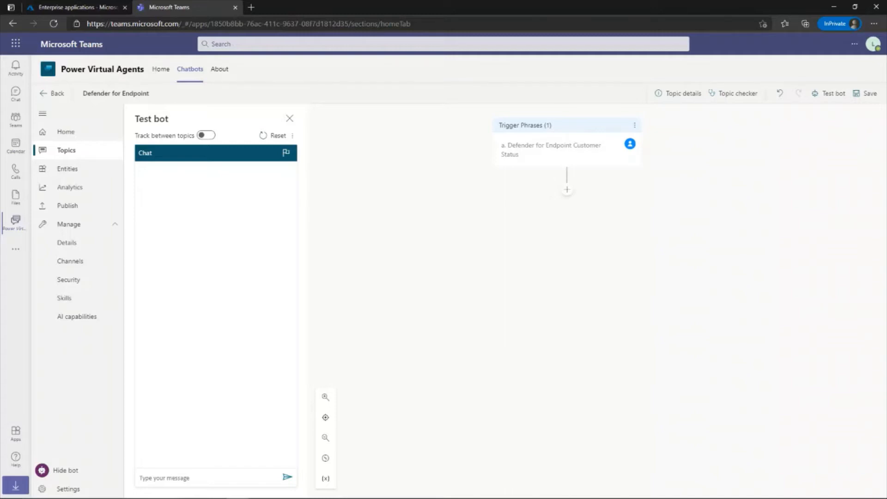
- Add a question node below the trigger phrases that asks "What would you like to know?"
{"action": "left_click", "coordinate": [566, 193]}
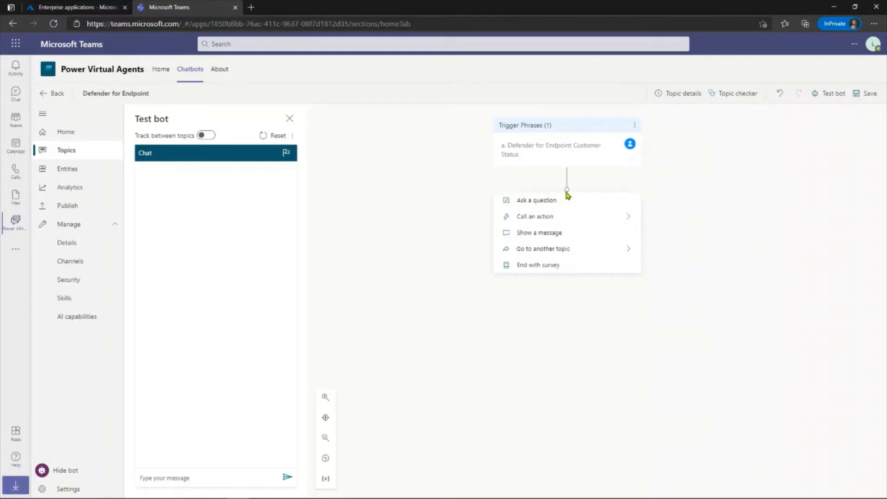
{"action": "left_click", "coordinate": [545, 202]}
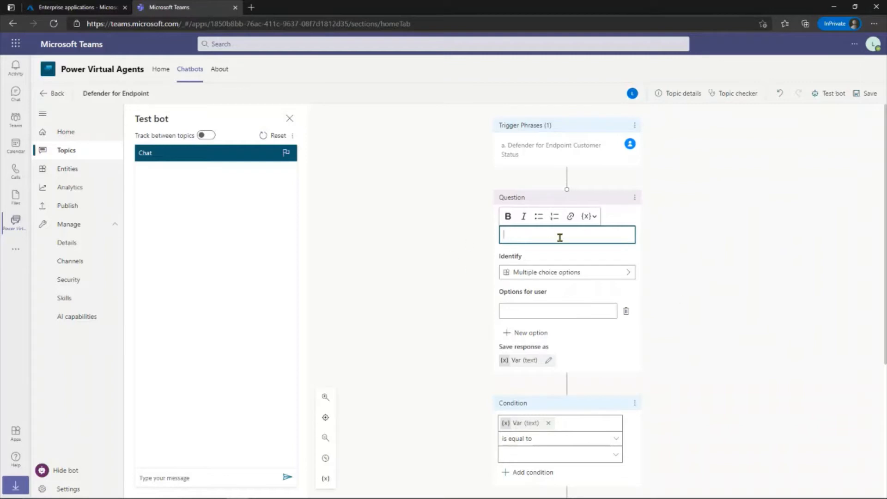
{"action": "type", "text": "What"}
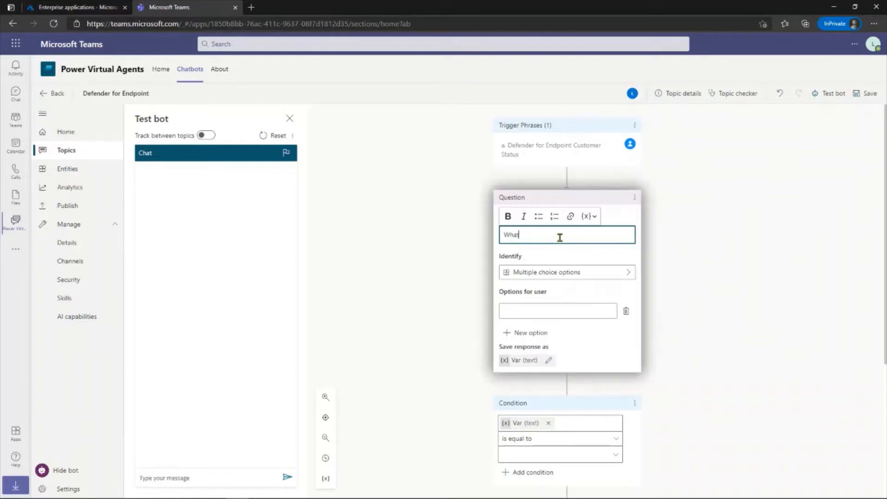
{"action": "type", "text": " would you like to know?"}
- Give the question the multiple choice options TVM Score and High Severity Alerts
{"action": "left_click", "coordinate": [562, 273]}
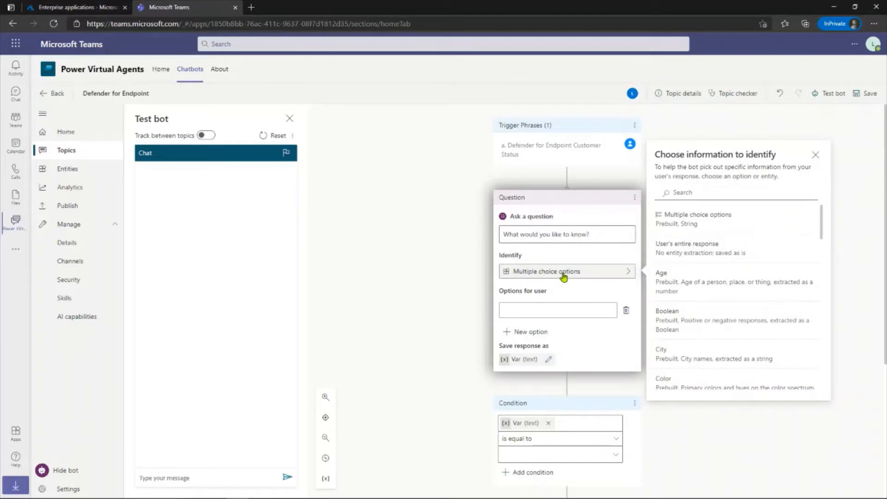
{"action": "left_click", "coordinate": [550, 306]}
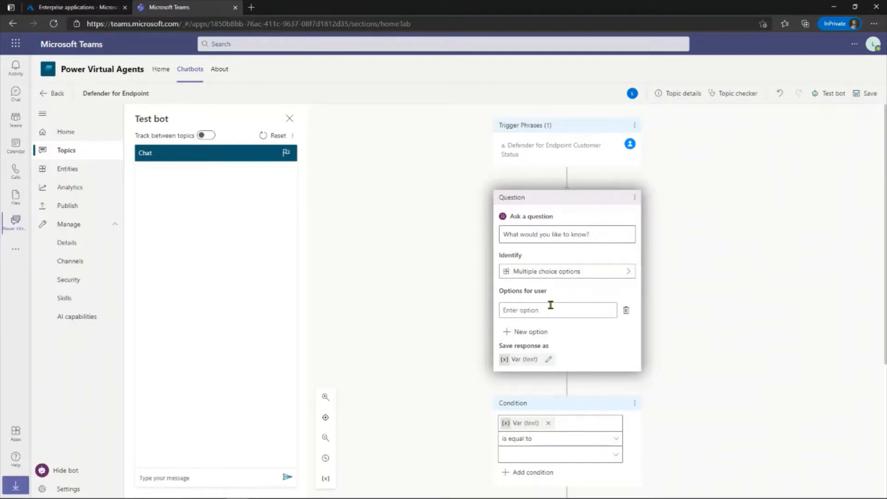
{"action": "type", "text": "TVM Score"}
{"action": "left_click", "coordinate": [524, 334]}
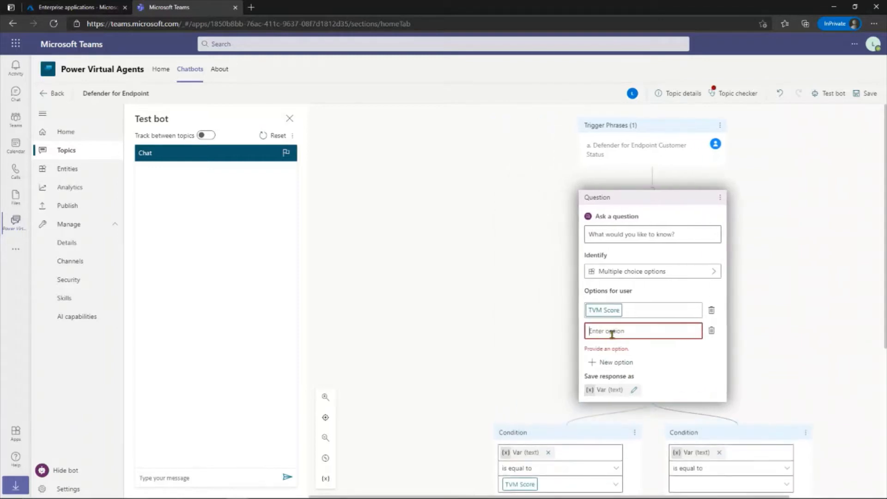
{"action": "type", "text": "High Severit"}
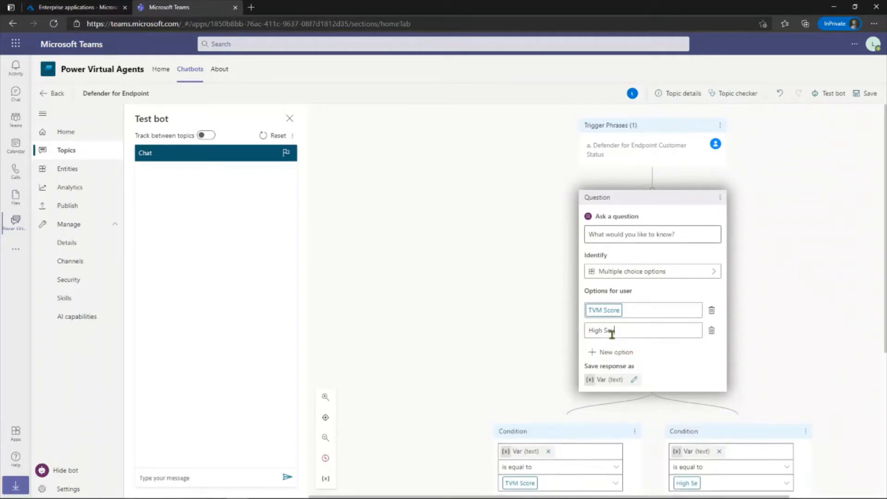
{"action": "type", "text": "y Alerts"}
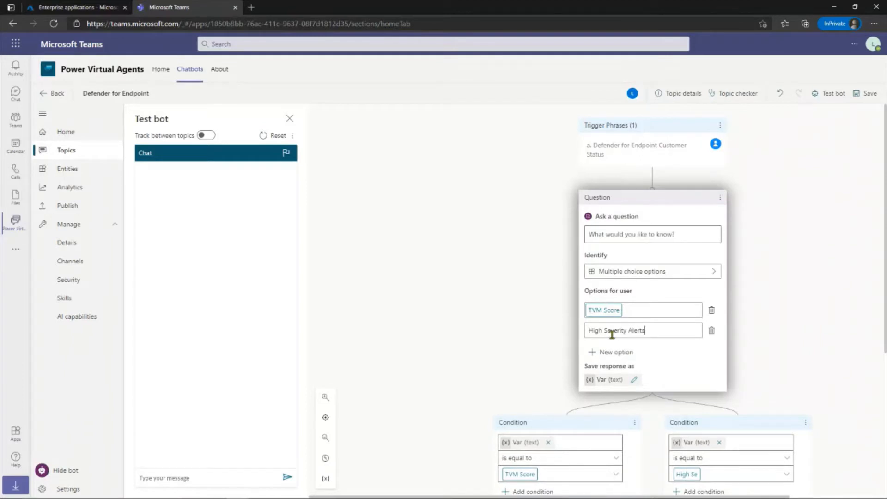
{"action": "left_click", "coordinate": [794, 329]}
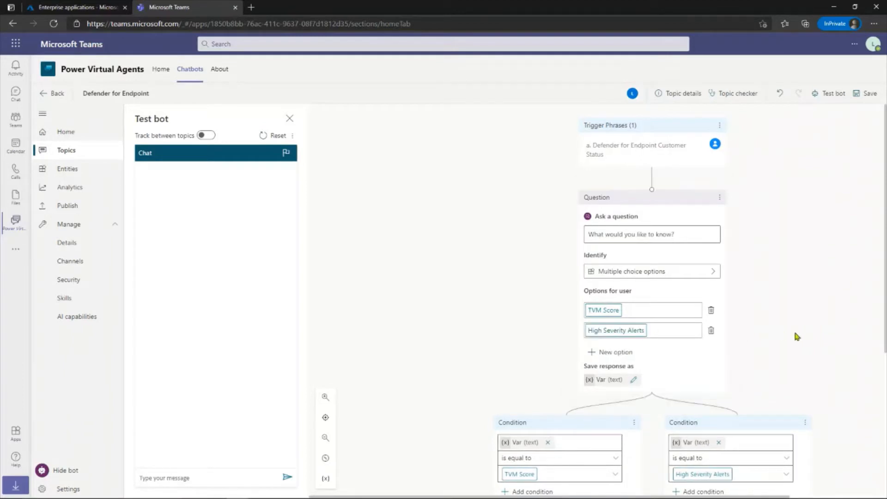
- Rename the variable that stores the question's response to Answer and save the topic
{"action": "scroll", "coordinate": [789, 329], "scroll_direction": "down", "scroll_amount": 3}
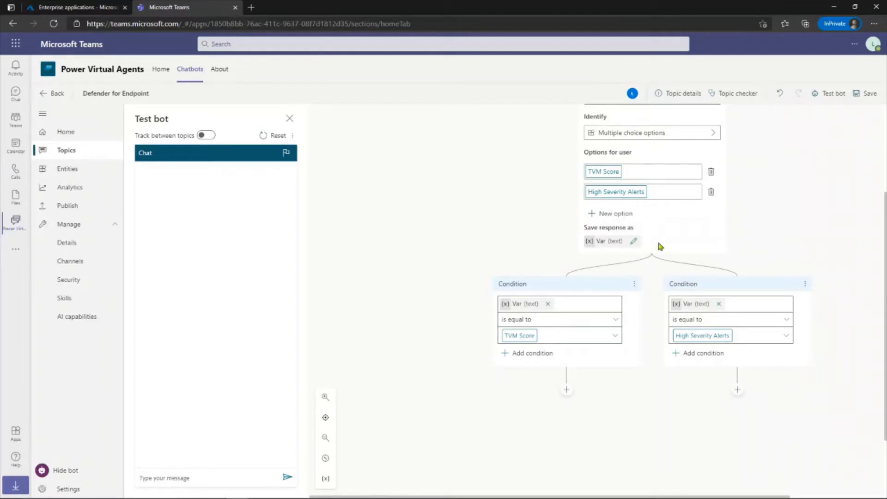
{"action": "scroll", "coordinate": [706, 251], "scroll_direction": "up", "scroll_amount": 3}
{"action": "left_click", "coordinate": [633, 380]}
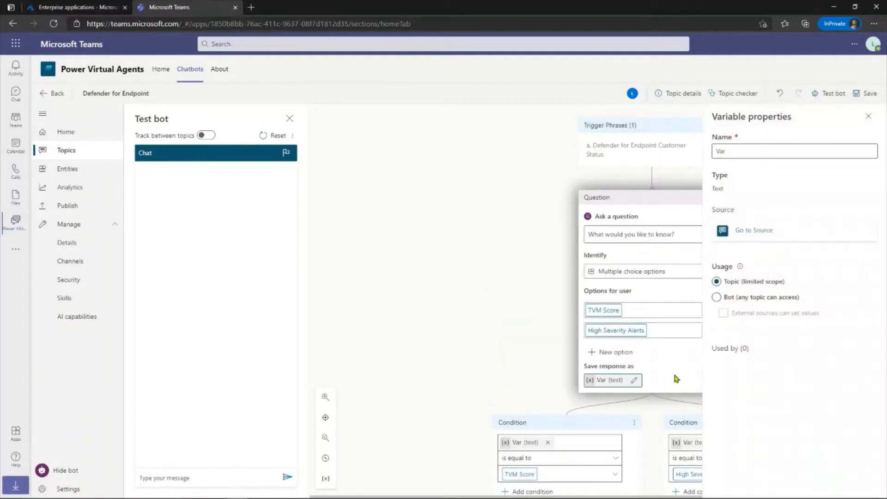
{"action": "left_click", "coordinate": [747, 151]}
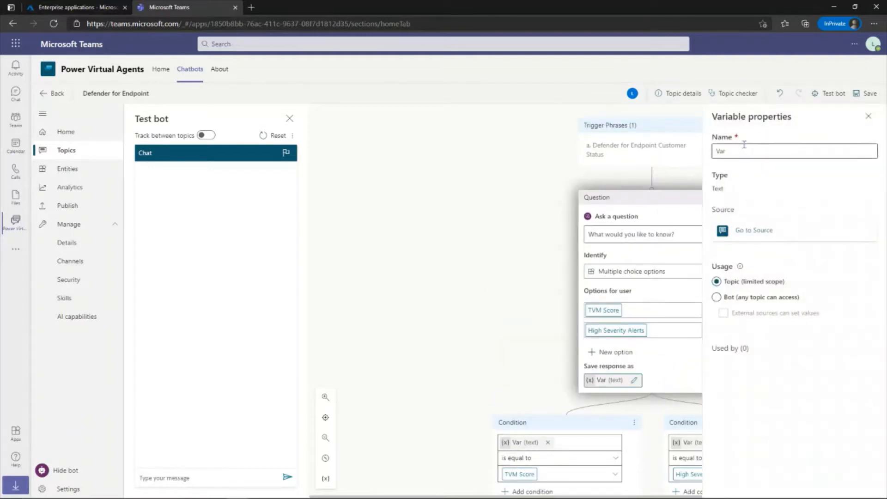
{"action": "double_click", "coordinate": [746, 150]}
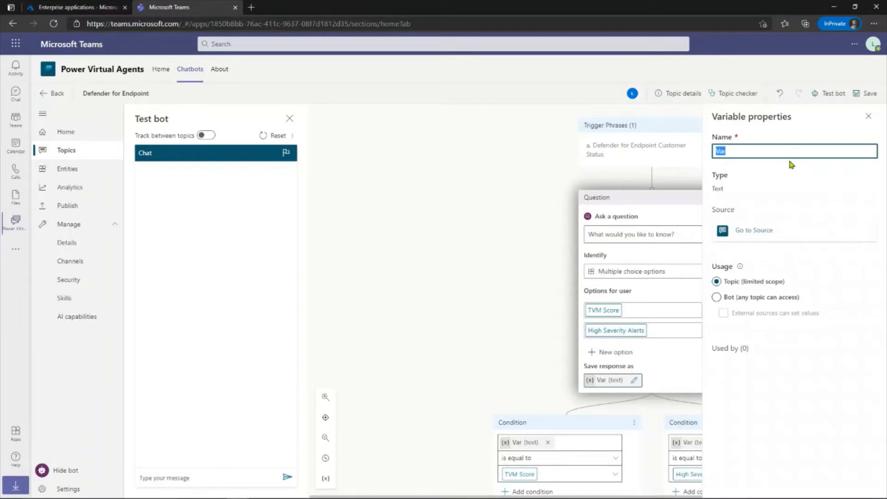
{"action": "type", "text": "Answer"}
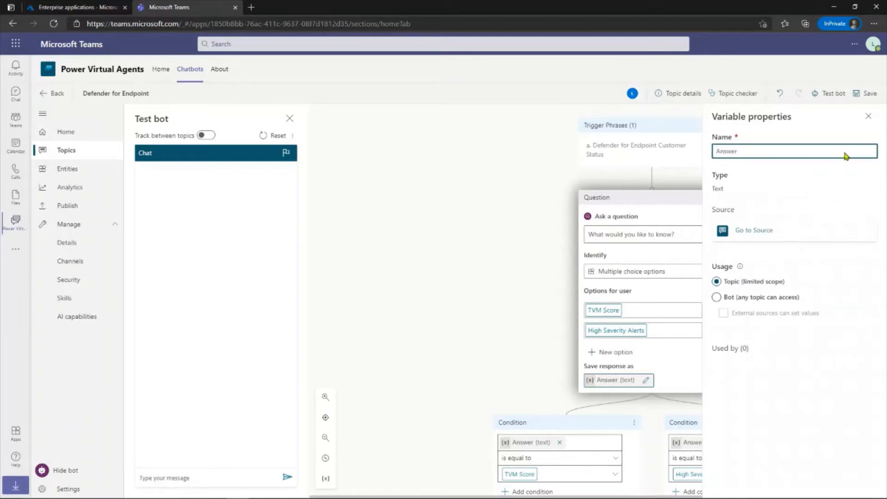
{"action": "left_click", "coordinate": [866, 117]}
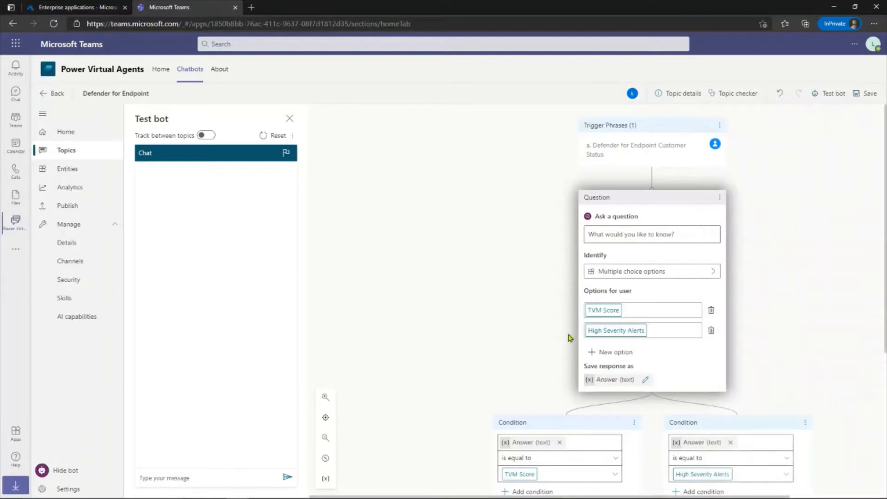
{"action": "scroll", "coordinate": [558, 332], "scroll_direction": "down", "scroll_amount": 4}
{"action": "scroll", "coordinate": [628, 314], "scroll_direction": "up", "scroll_amount": 2}
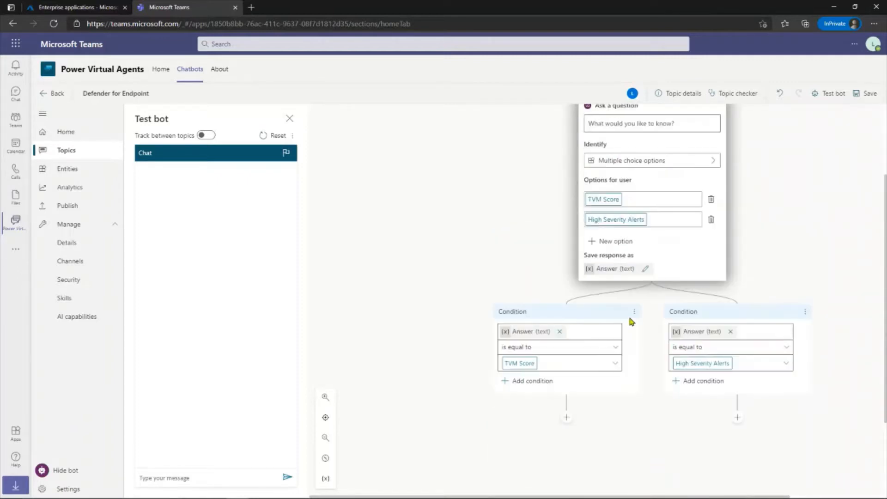
{"action": "left_click", "coordinate": [867, 95]}
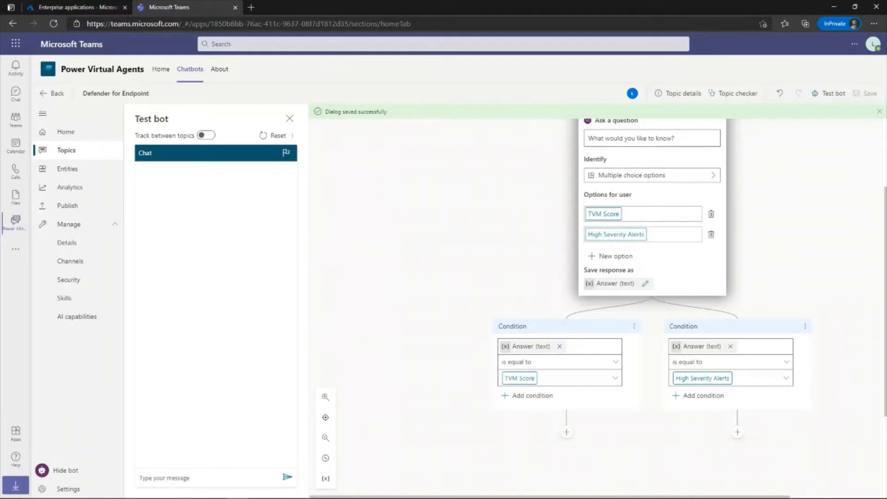
- Test the bot by sending it the trigger phrase "Defender for Endpoint Customer Status" and answering with TVM Score
{"action": "scroll", "coordinate": [805, 196], "scroll_direction": "up", "scroll_amount": 3}
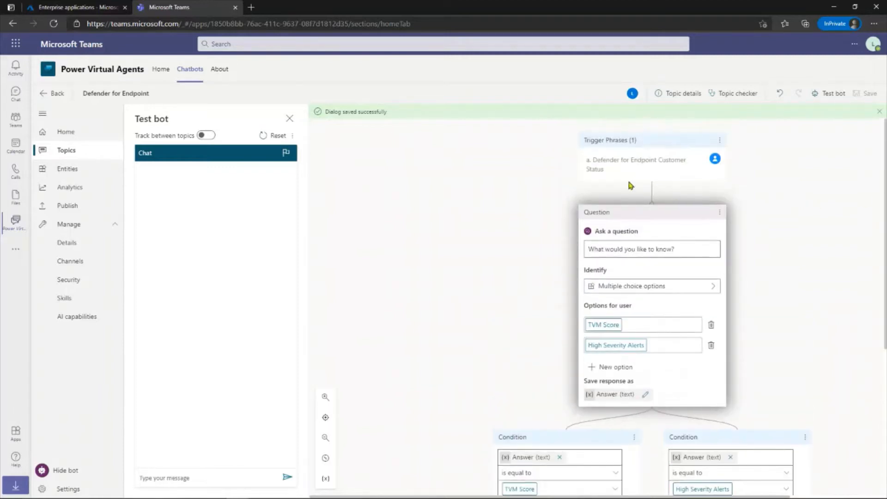
{"action": "left_click_drag", "start_coordinate": [594, 160], "coordinate": [603, 171]}
{"action": "key", "text": "ctrl+c"}
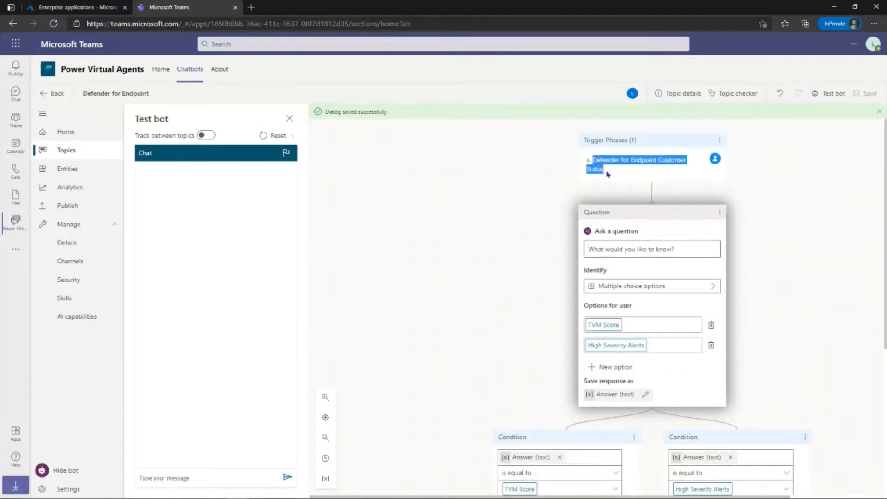
{"action": "left_click", "coordinate": [201, 476]}
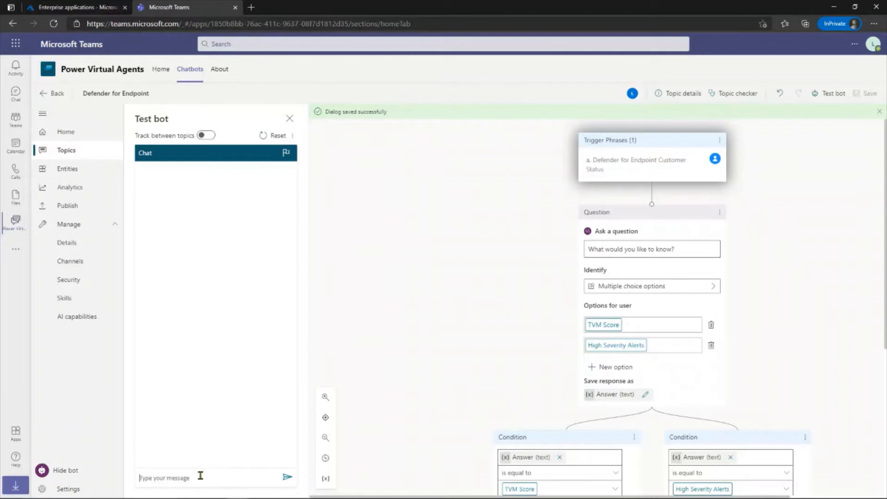
{"action": "key", "text": "ctrl+v"}
{"action": "left_click", "coordinate": [287, 476]}
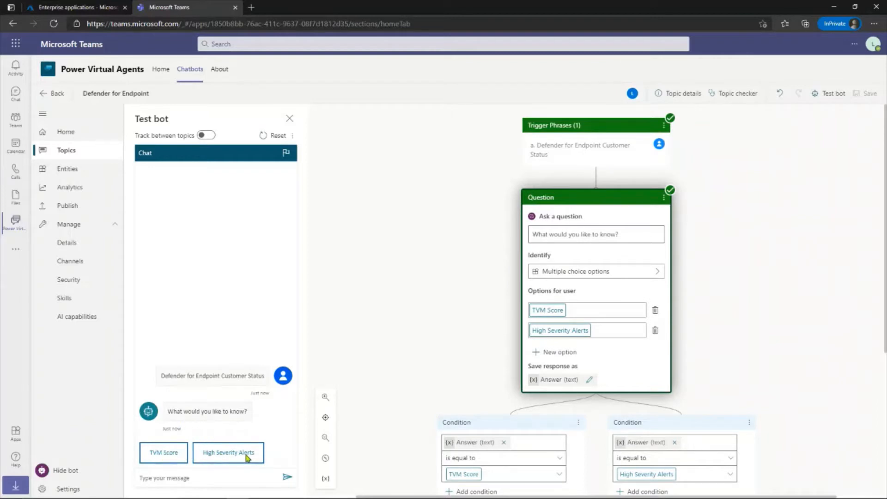
{"action": "left_click", "coordinate": [169, 454]}
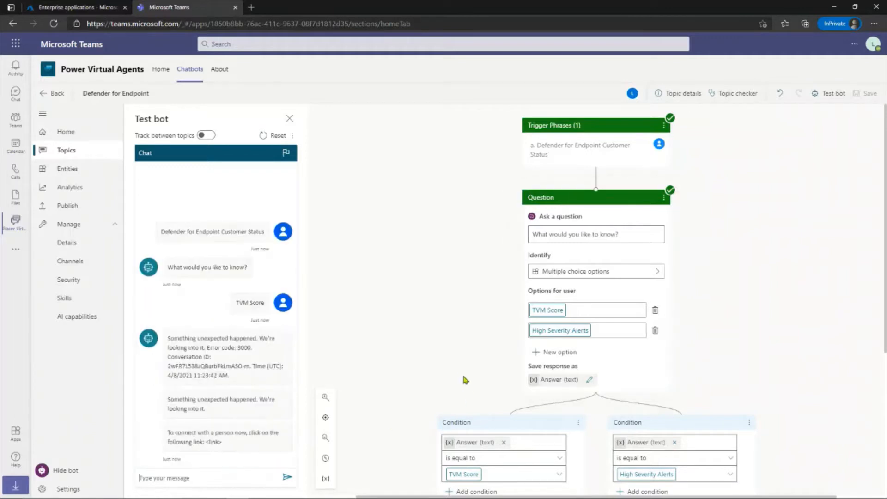
- Add a message node saying "Hi there.." between the trigger phrases and the question, and save the topic
{"action": "scroll", "coordinate": [440, 373], "scroll_direction": "down", "scroll_amount": 3}
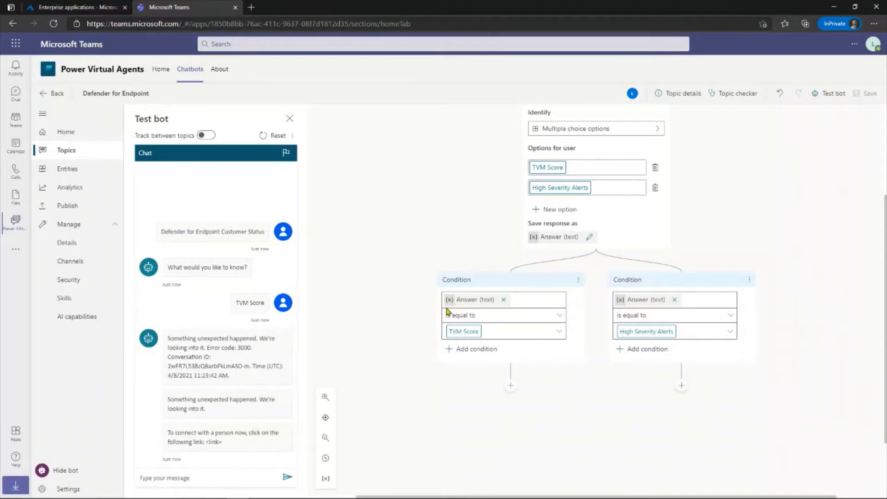
{"action": "scroll", "coordinate": [503, 407], "scroll_direction": "up", "scroll_amount": 3}
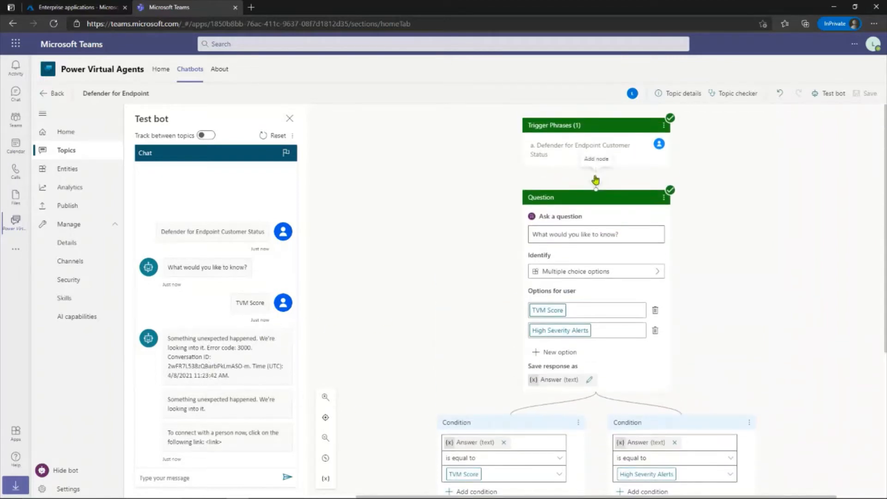
{"action": "left_click", "coordinate": [596, 175]}
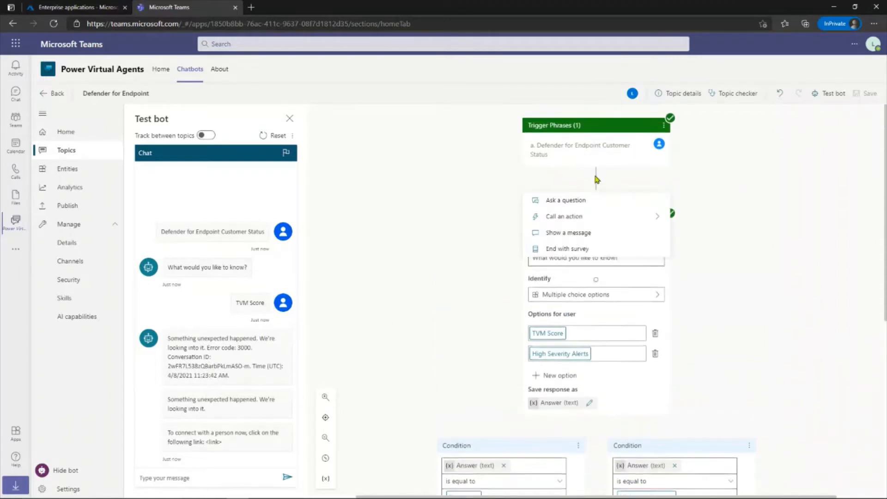
{"action": "left_click", "coordinate": [565, 233]}
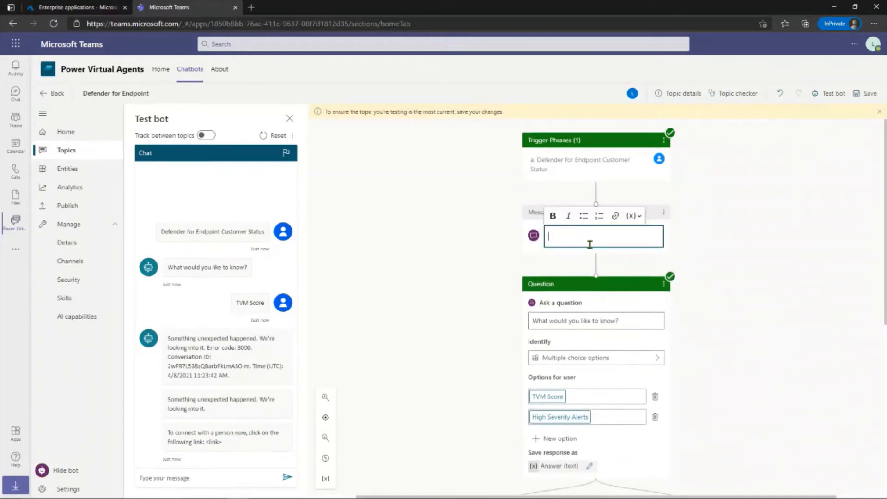
{"action": "type", "text": "Hi "}
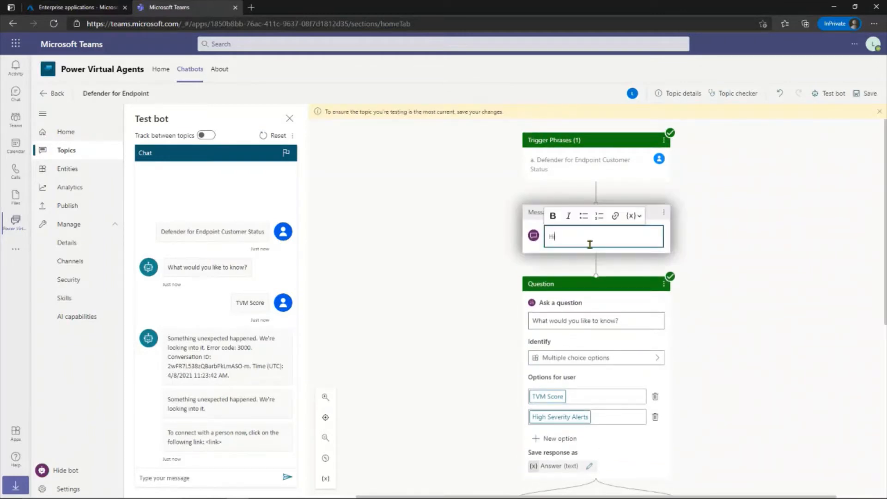
{"action": "type", "text": "there."}
{"action": "left_click", "coordinate": [740, 246]}
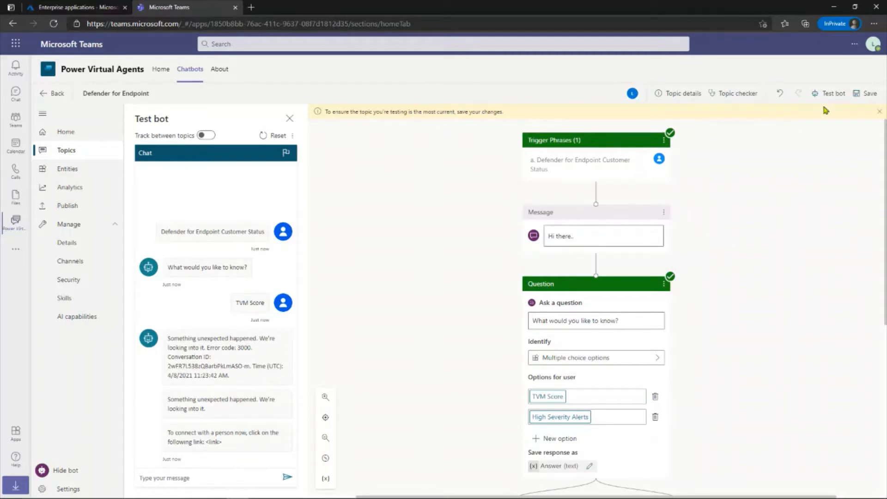
{"action": "left_click", "coordinate": [867, 93]}
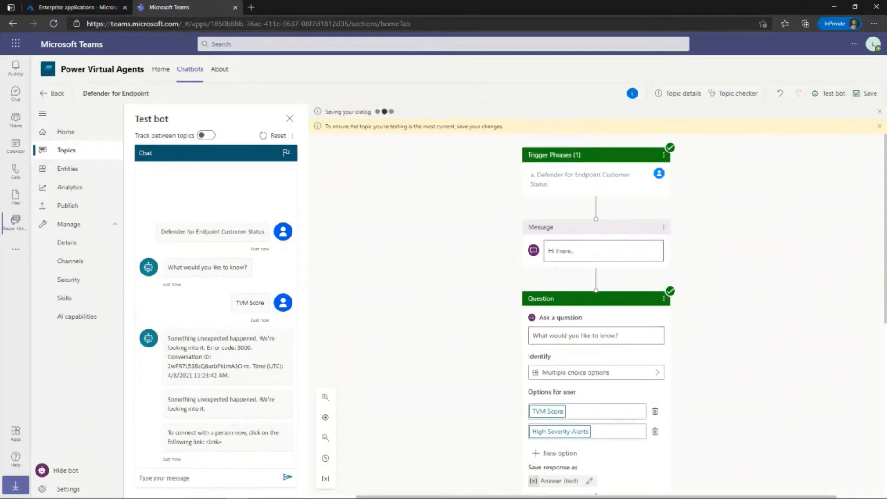
- Test the bot by sending it the trigger phrase "Defender for Endpoint Customer Status"
{"action": "left_click", "coordinate": [559, 174]}
{"action": "left_click_drag", "start_coordinate": [556, 171], "coordinate": [540, 161]}
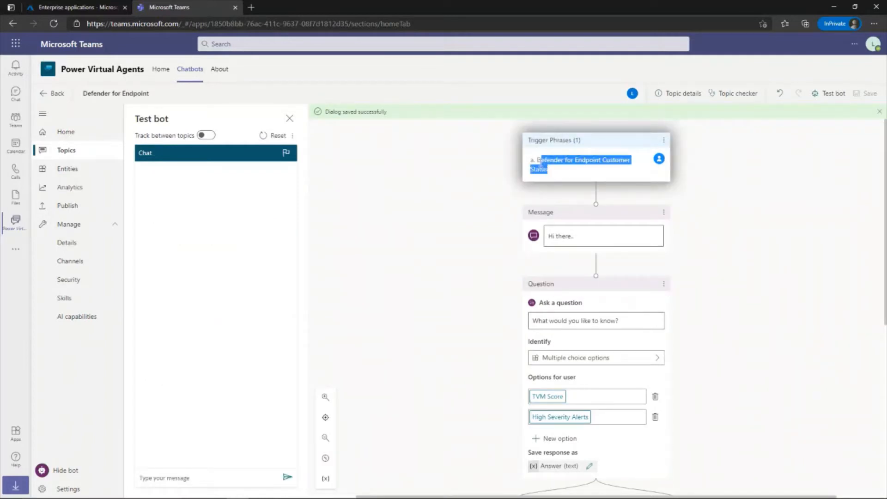
{"action": "left_click", "coordinate": [168, 476]}
{"action": "type", "text": "Defender for Endpoint Customer Status"}
{"action": "left_click", "coordinate": [285, 476]}
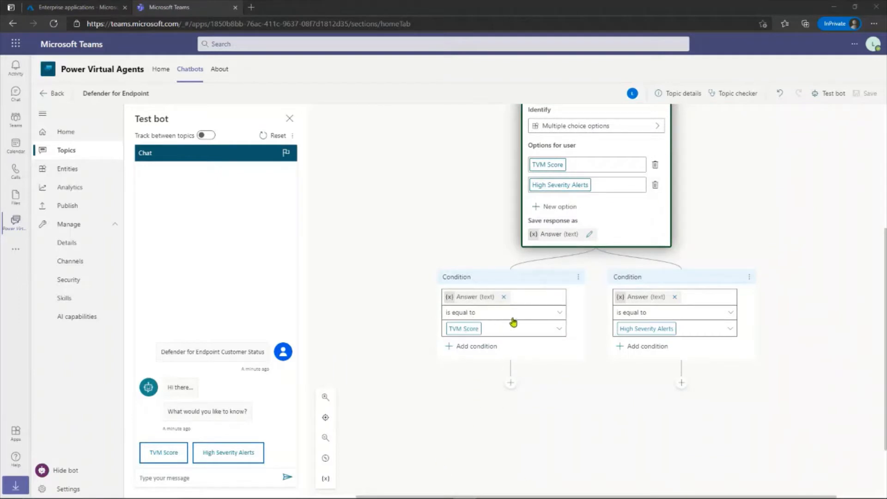
- Add a message node saying "Let me get that for you.." below the TVM Score condition and save the topic
{"action": "left_click", "coordinate": [508, 384]}
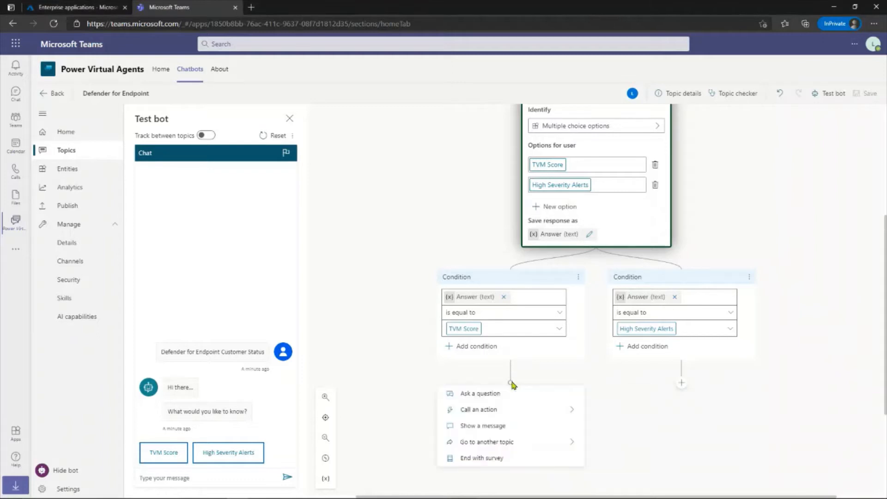
{"action": "left_click", "coordinate": [487, 426]}
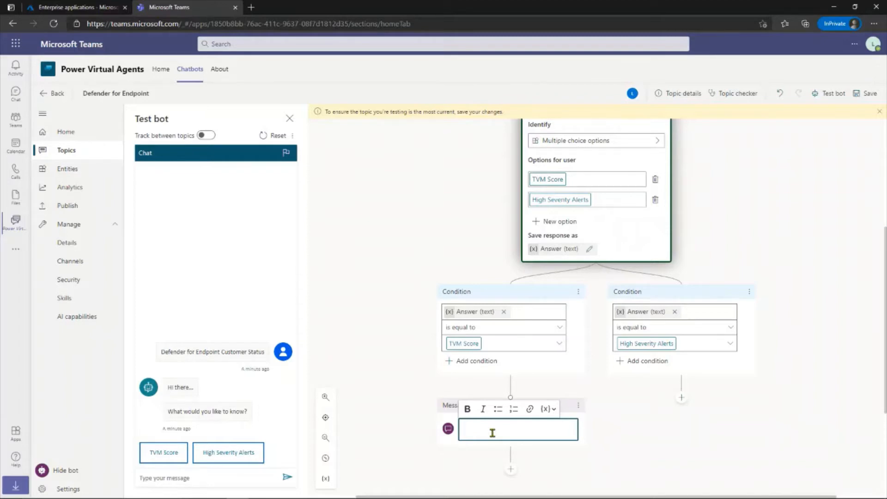
{"action": "type", "text": "Let me"}
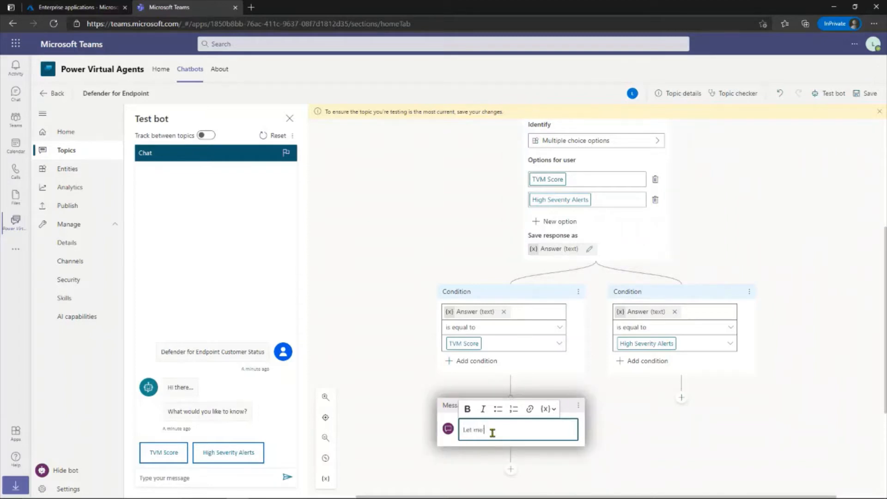
{"action": "type", "text": " get that for you.."}
{"action": "left_click", "coordinate": [630, 438]}
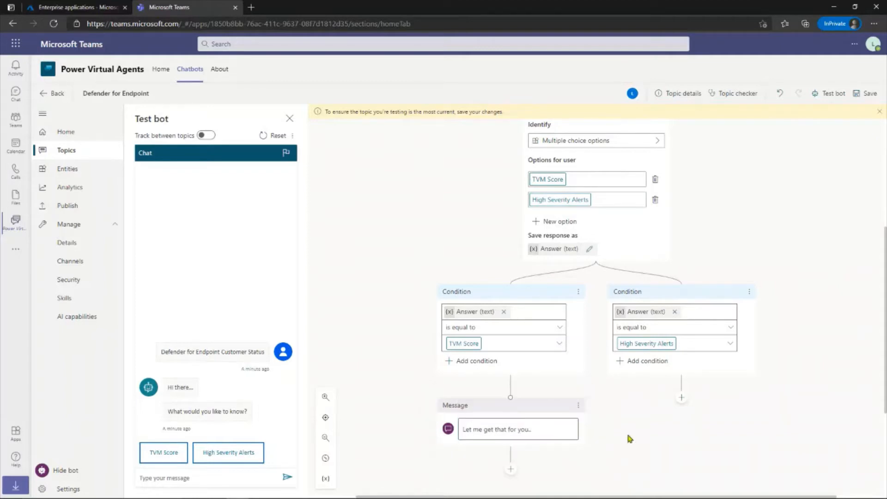
{"action": "scroll", "coordinate": [473, 394], "scroll_direction": "down", "scroll_amount": 3}
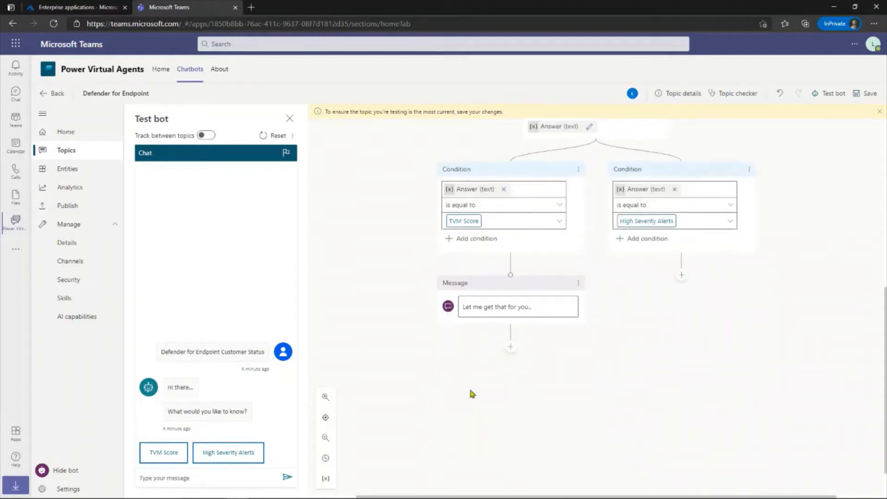
{"action": "left_click", "coordinate": [867, 94]}
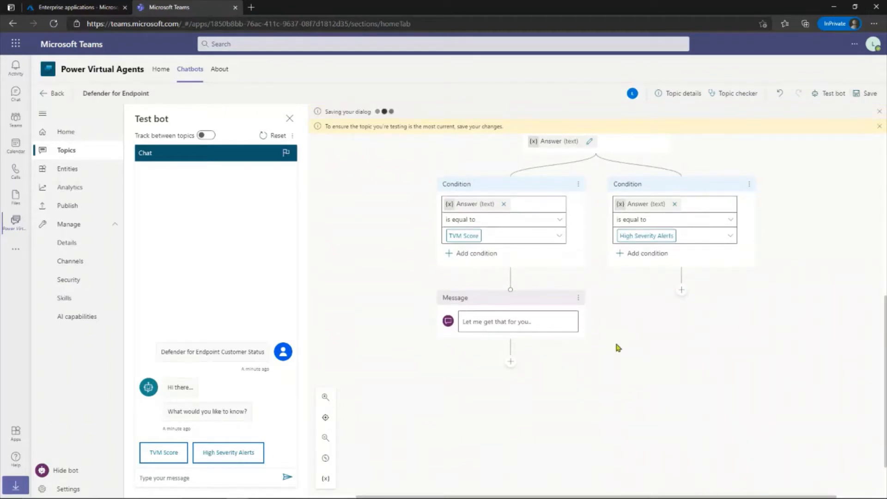
- Create a flow action below the TVM Score message from the Power Virtual Agents Flow Template, accepting the Power Automate welcome and reloading the page
{"action": "scroll", "coordinate": [615, 340], "scroll_direction": "down", "scroll_amount": 1}
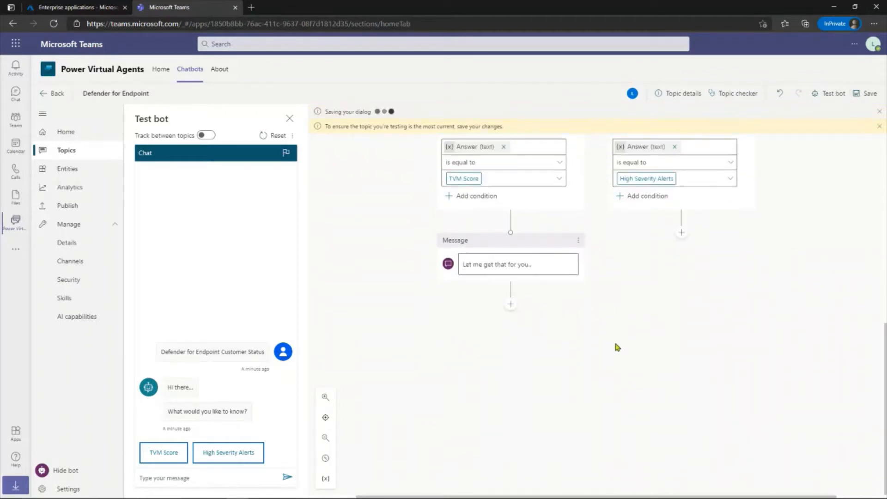
{"action": "left_click", "coordinate": [510, 304]}
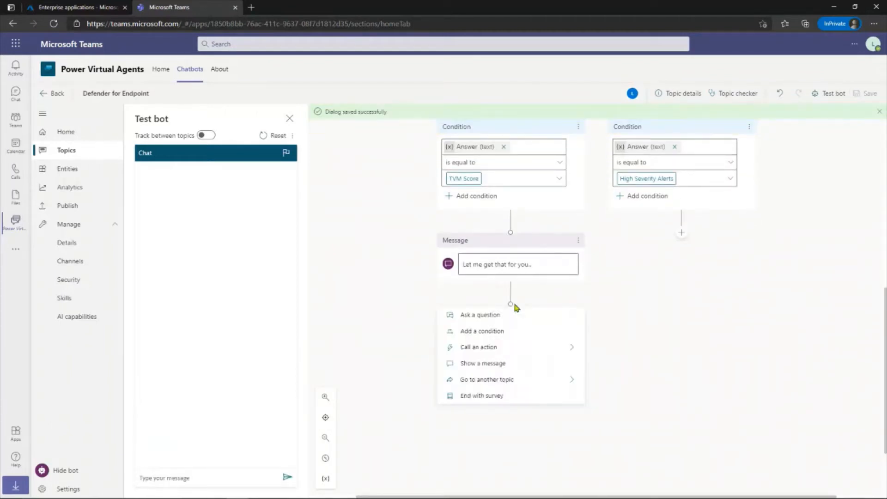
{"action": "left_click", "coordinate": [501, 349]}
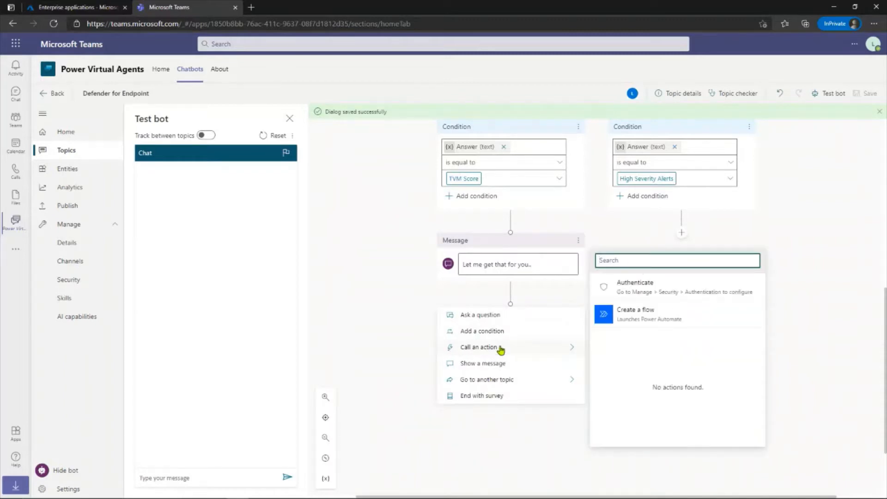
{"action": "left_click", "coordinate": [638, 316]}
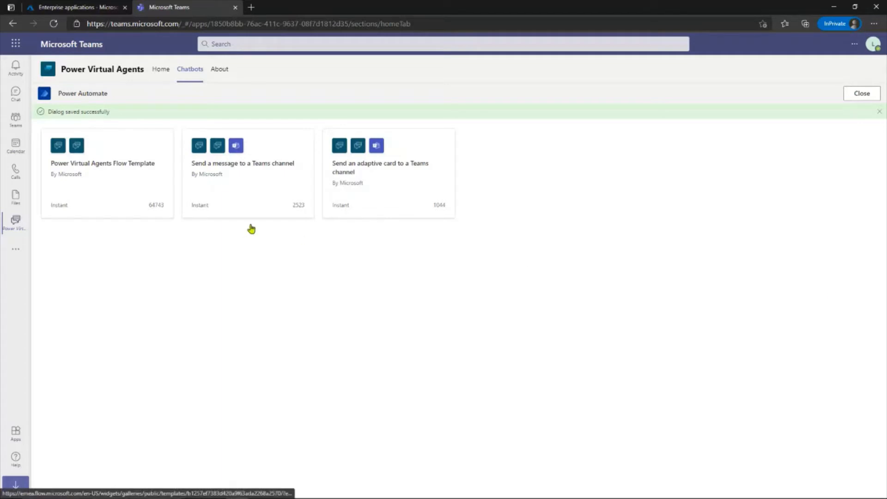
{"action": "left_click", "coordinate": [117, 182]}
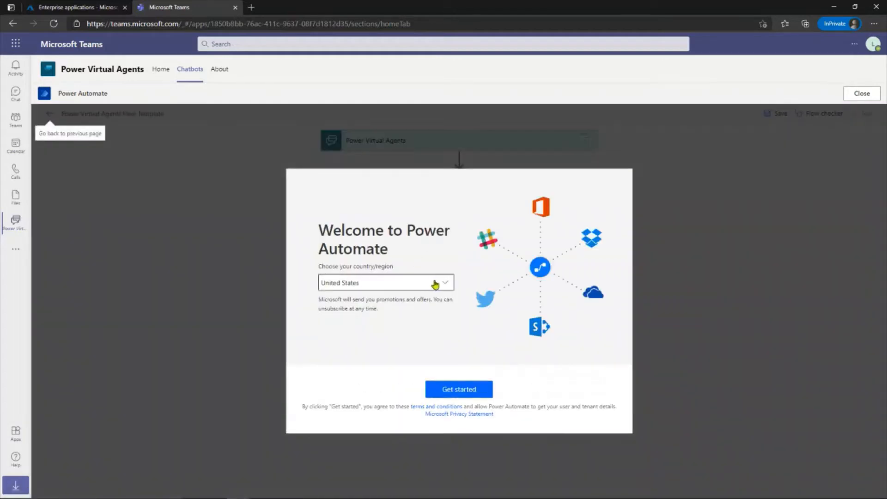
{"action": "left_click", "coordinate": [455, 391]}
{"action": "key", "text": "F5"}
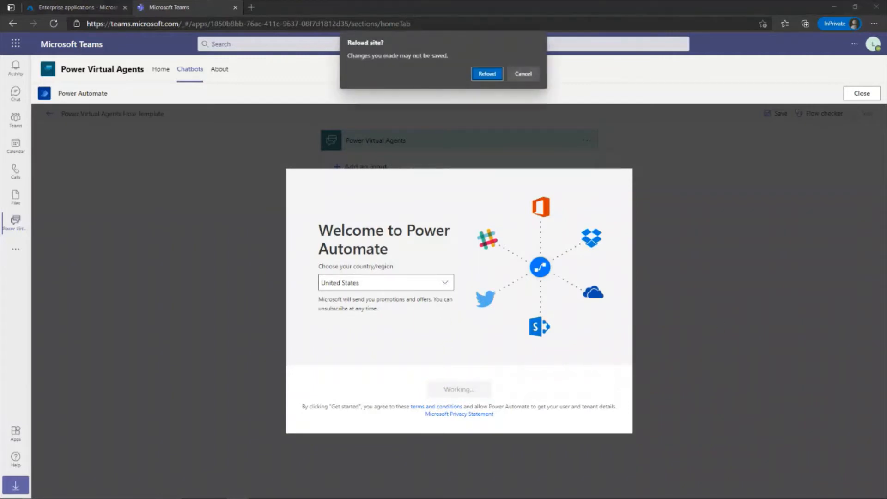
{"action": "left_click", "coordinate": [487, 74]}
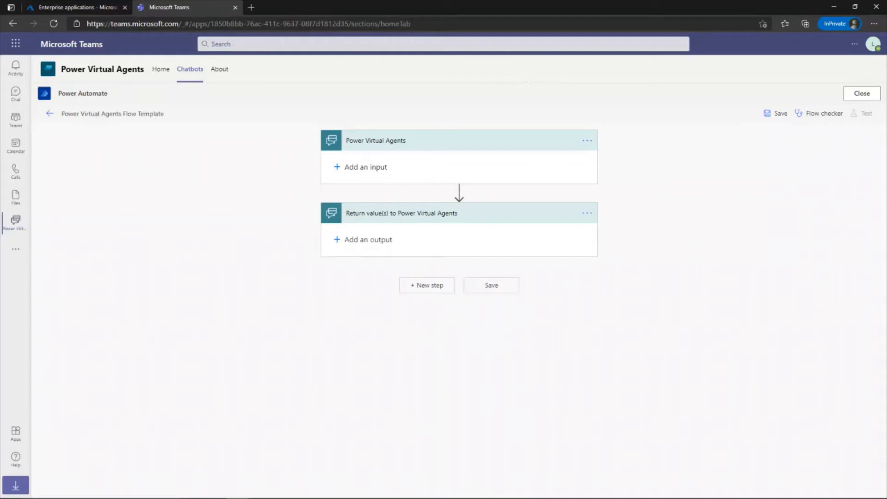
- Rename the flow as Testuser83 DFE Flow
{"action": "left_click", "coordinate": [115, 114]}
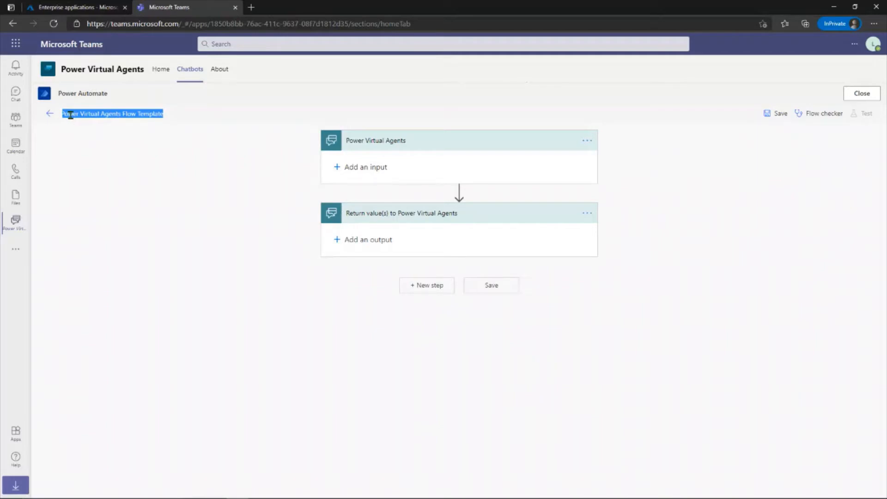
{"action": "type", "text": "Testus"}
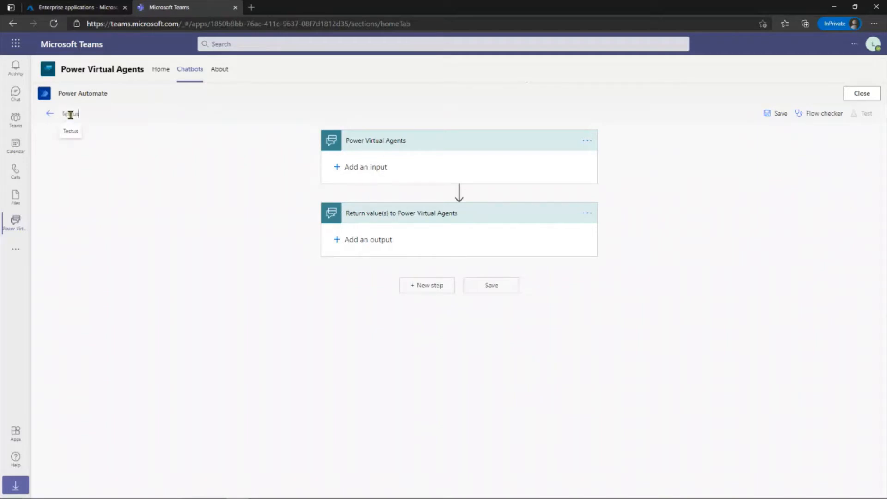
{"action": "type", "text": "er"}
{"action": "type", "text": "83-"}
{"action": "type", "text": " D"}
{"action": "type", "text": "FE Flow"}
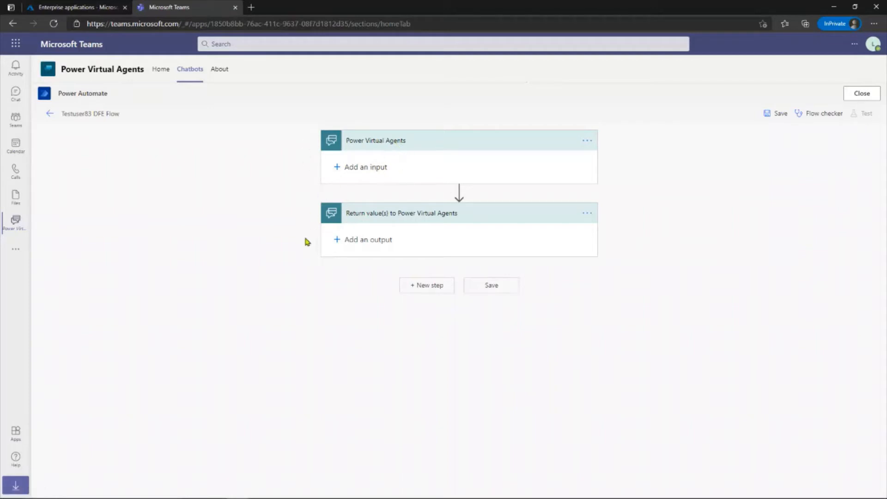
- Insert an Initialize variable action between the Power Virtual Agents trigger and the return values step
{"action": "left_click", "coordinate": [459, 192]}
{"action": "left_click", "coordinate": [454, 206]}
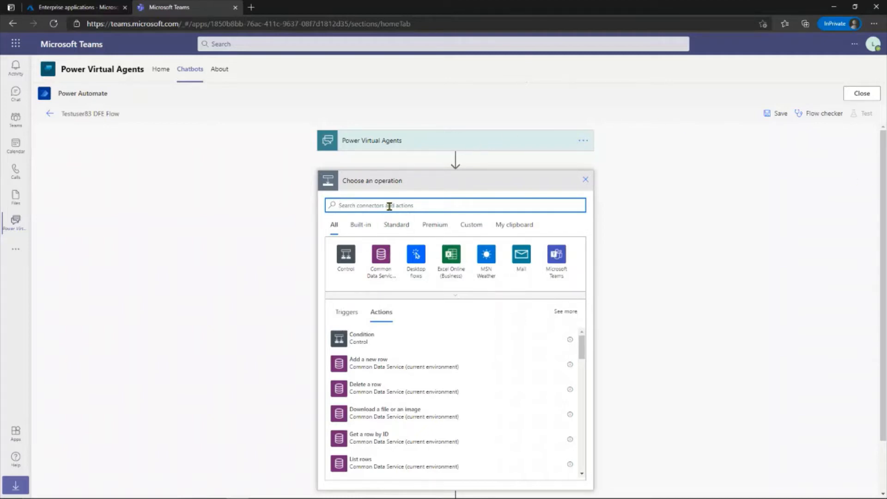
{"action": "type", "text": "varu"}
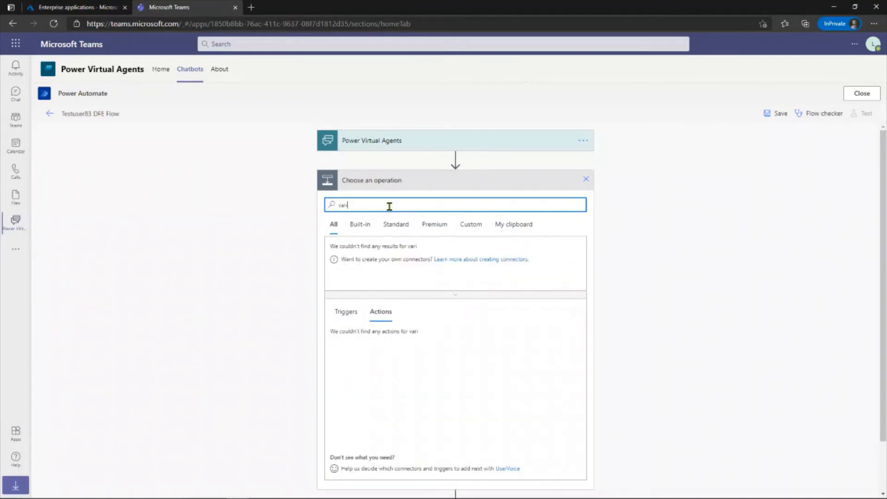
{"action": "type", "text": "able"}
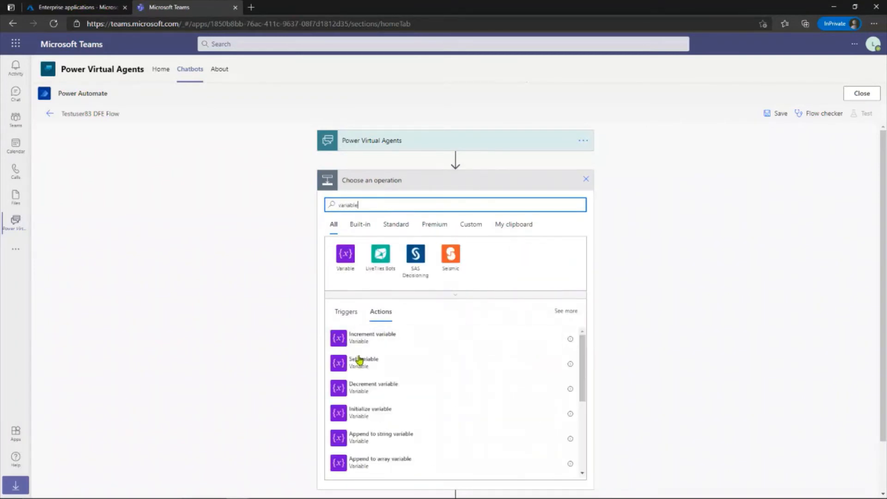
{"action": "left_click", "coordinate": [350, 250]}
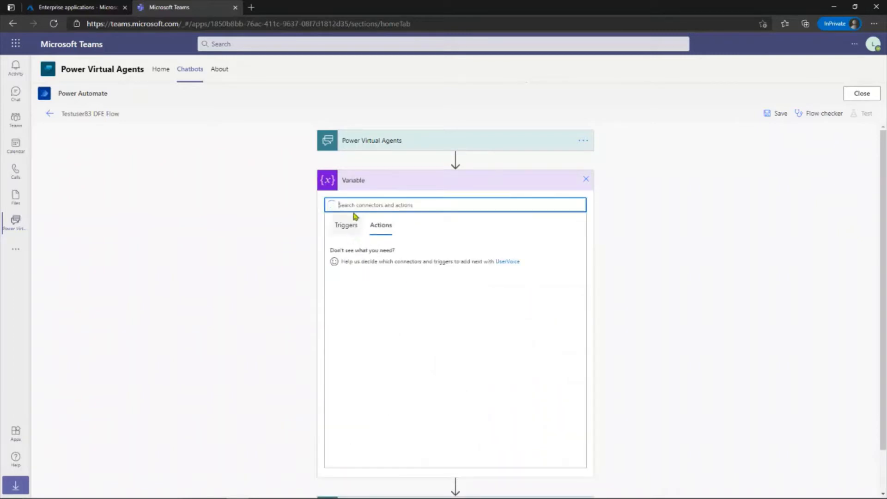
{"action": "left_click", "coordinate": [344, 358]}
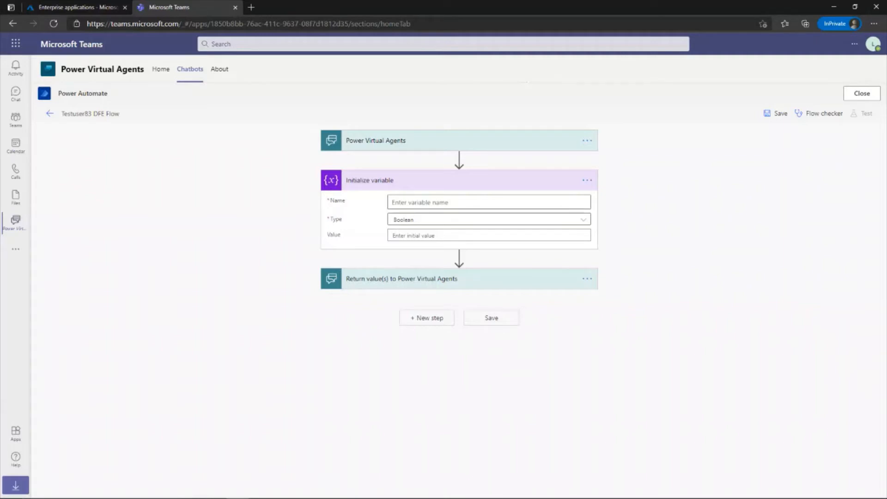
- Configure the initialized variable with the name count, type Integer and initial value 0
{"action": "left_click", "coordinate": [413, 202]}
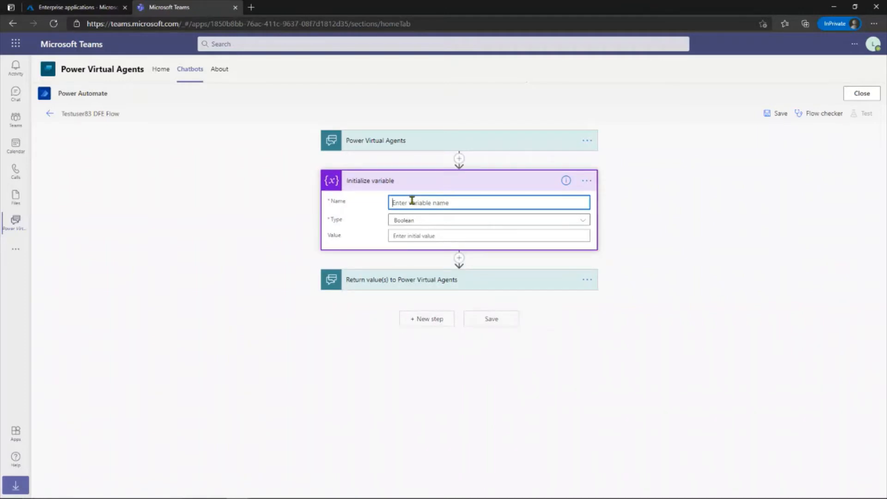
{"action": "type", "text": "cou"}
{"action": "key", "text": "BackSpace"}
{"action": "key", "text": "BackSpace"}
{"action": "key", "text": "BackSpace"}
{"action": "type", "text": "count"}
{"action": "left_click", "coordinate": [418, 221]}
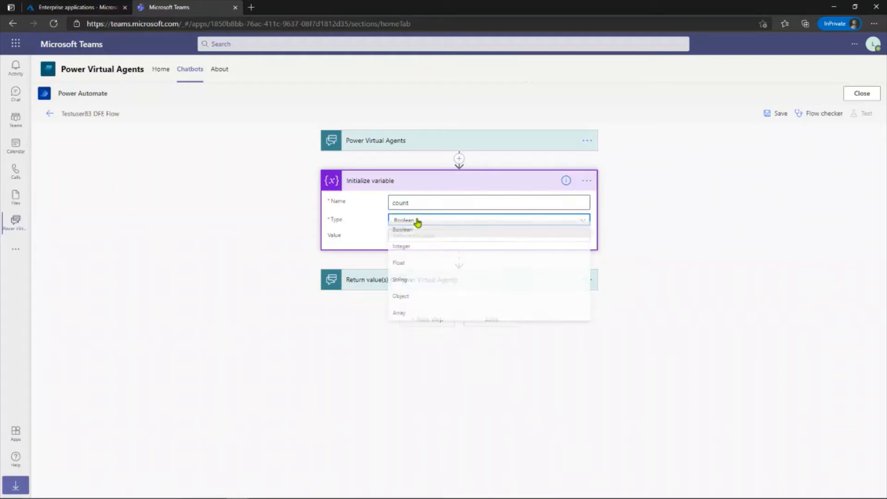
{"action": "left_click", "coordinate": [399, 255]}
{"action": "left_click", "coordinate": [431, 237]}
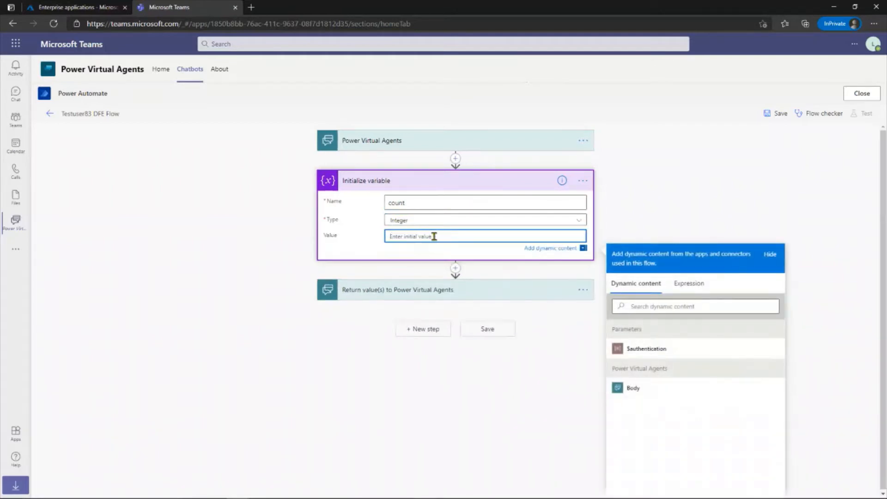
{"action": "type", "text": "0"}
{"action": "left_click", "coordinate": [251, 264]}
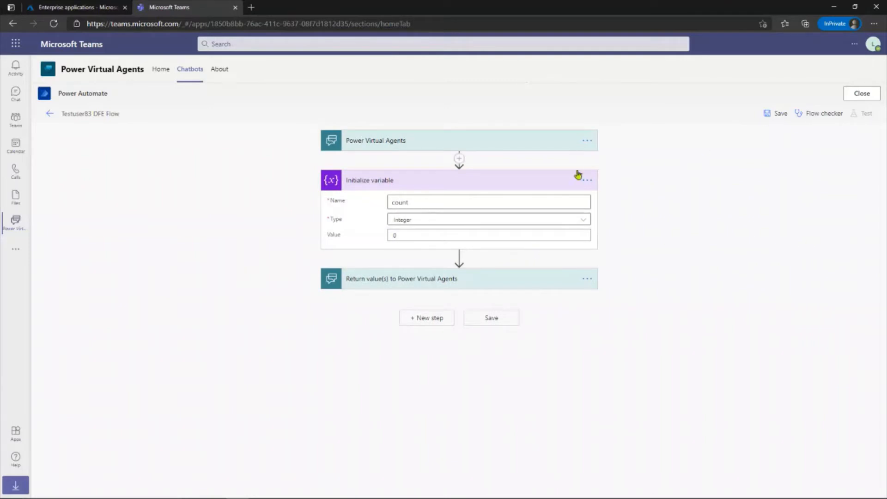
- Insert a second Initialize variable action directly below the count variable's action
{"action": "left_click", "coordinate": [462, 260]}
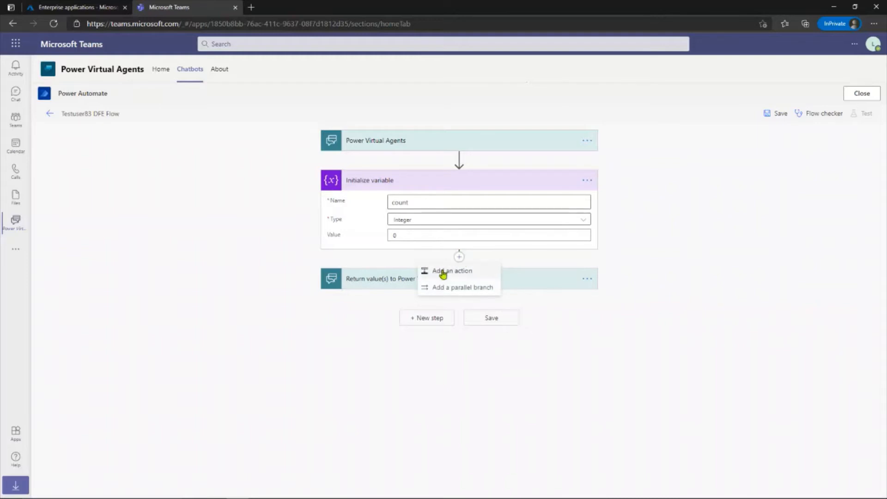
{"action": "left_click", "coordinate": [445, 273]}
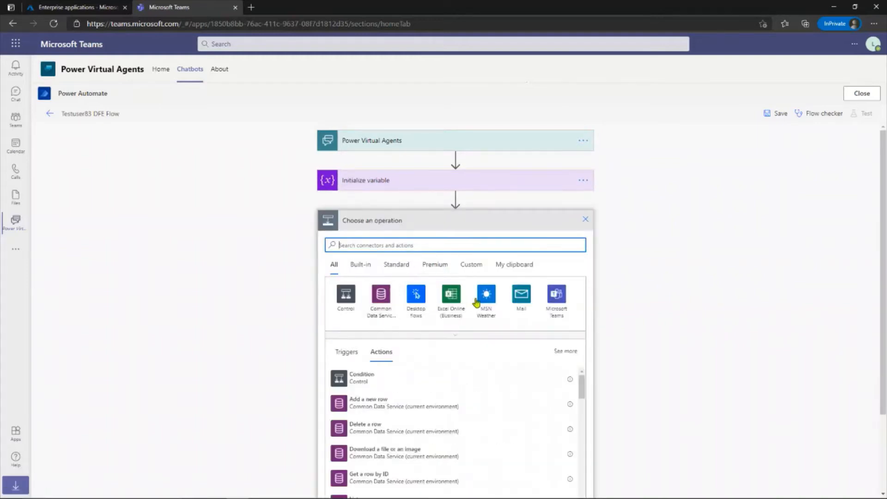
{"action": "type", "text": "vari"}
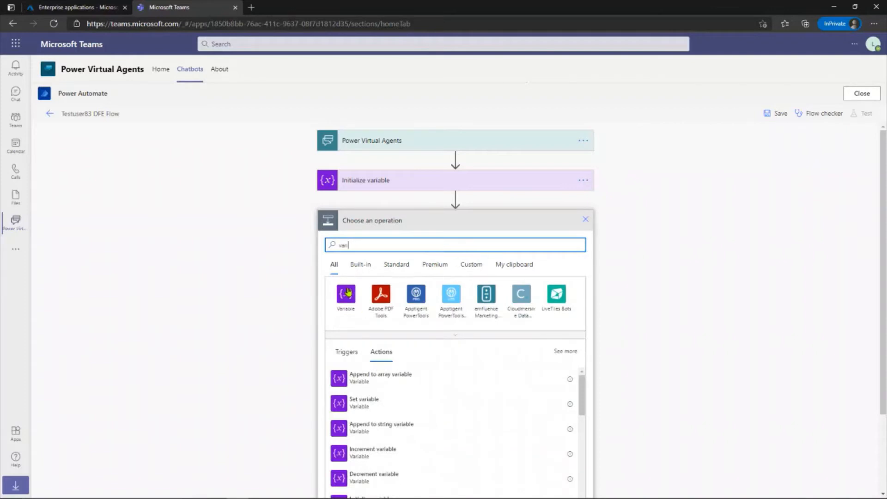
{"action": "left_click", "coordinate": [347, 293]}
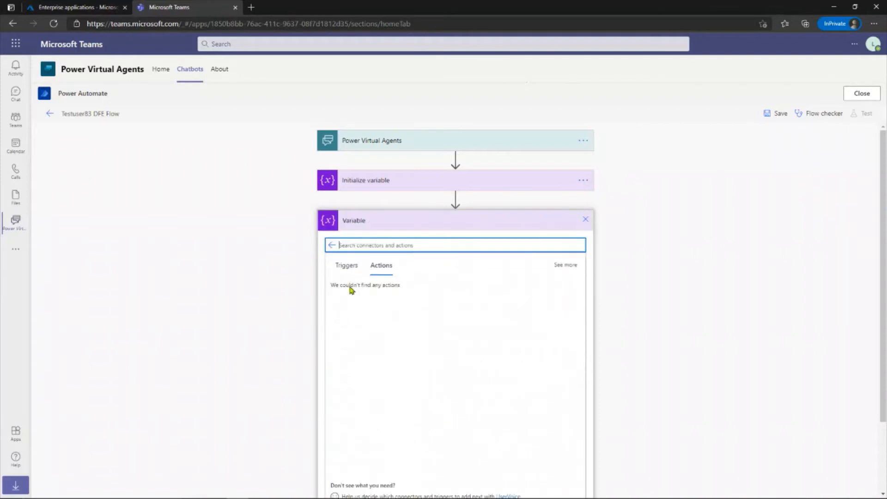
{"action": "scroll", "coordinate": [362, 389], "scroll_direction": "down", "scroll_amount": 1}
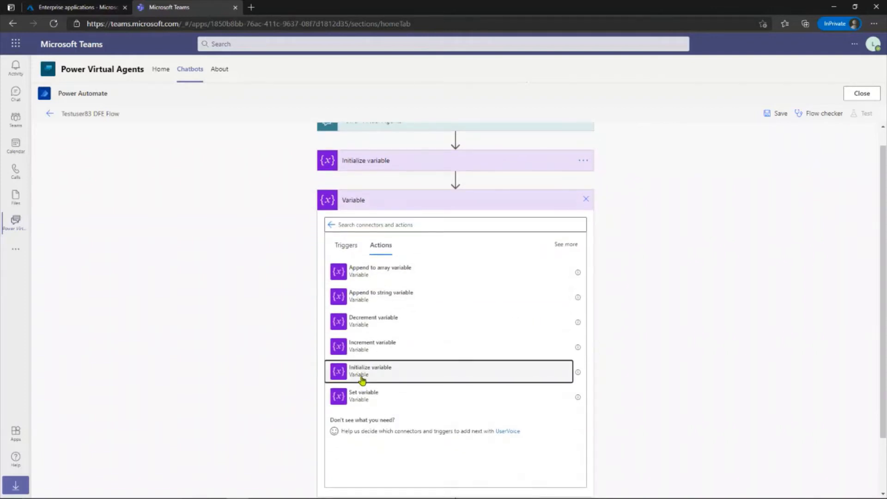
{"action": "left_click", "coordinate": [363, 381]}
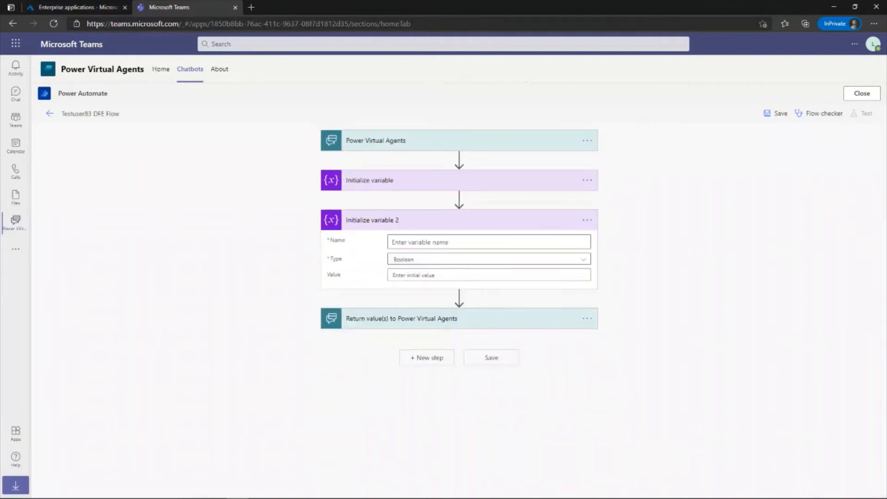
- Name the second initialized variable Response and set its type to String
{"action": "left_click", "coordinate": [471, 245]}
{"action": "type", "text": "Resp"}
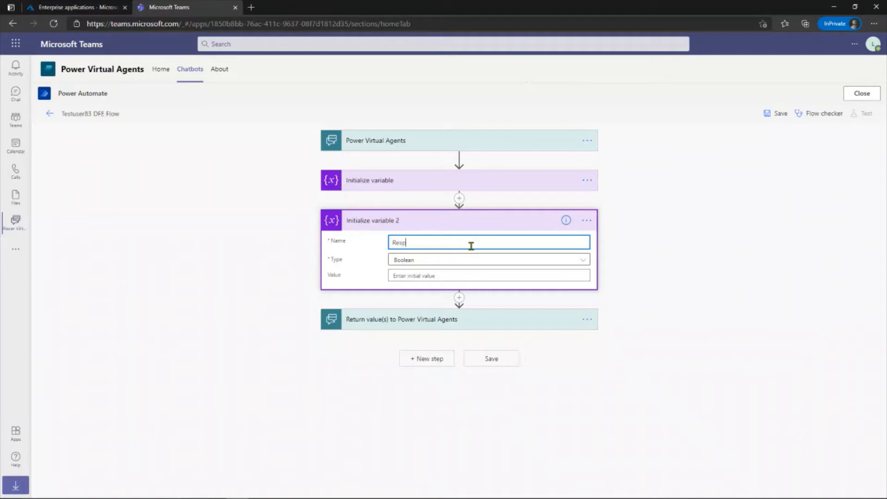
{"action": "type", "text": "onse"}
{"action": "left_click", "coordinate": [468, 260]}
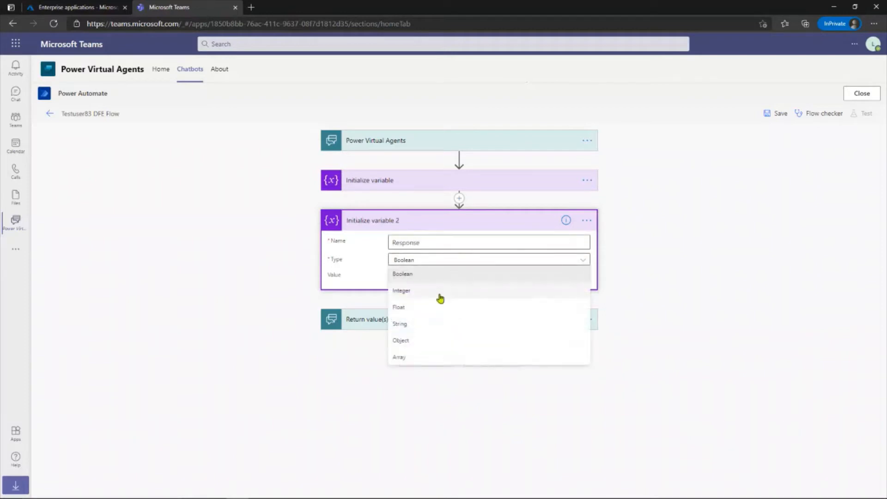
{"action": "left_click", "coordinate": [419, 324]}
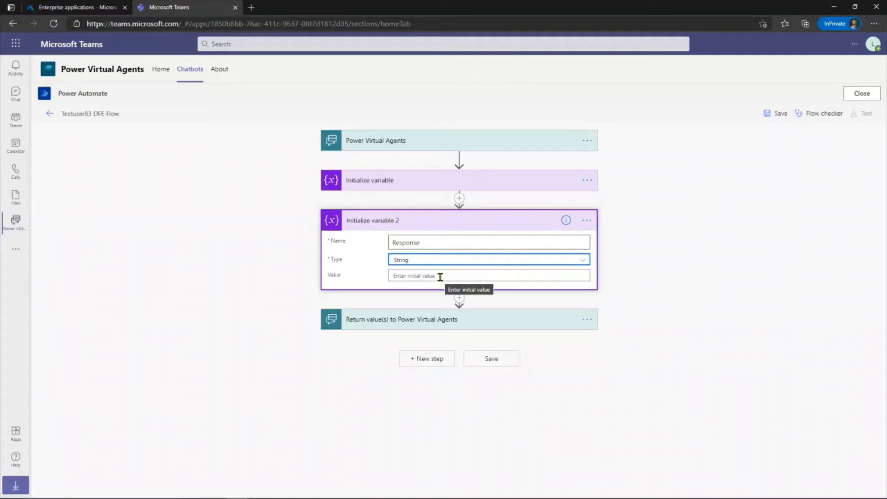
- Insert a third Initialize variable action between the Response variable's action and the return values step
{"action": "left_click", "coordinate": [459, 298]}
{"action": "left_click", "coordinate": [457, 313]}
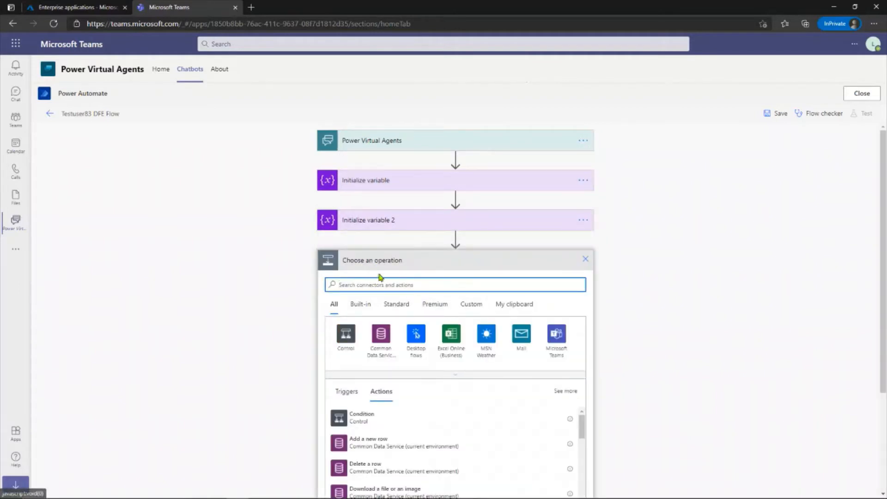
{"action": "type", "text": "va"}
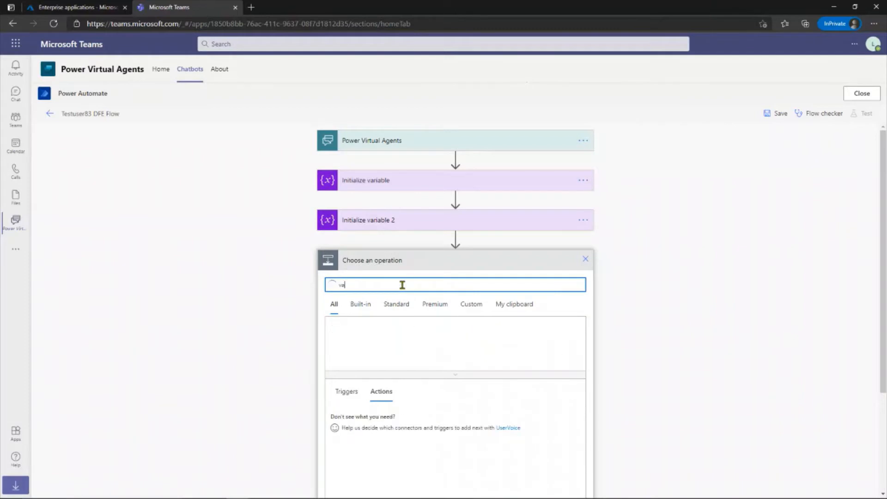
{"action": "type", "text": "ri"}
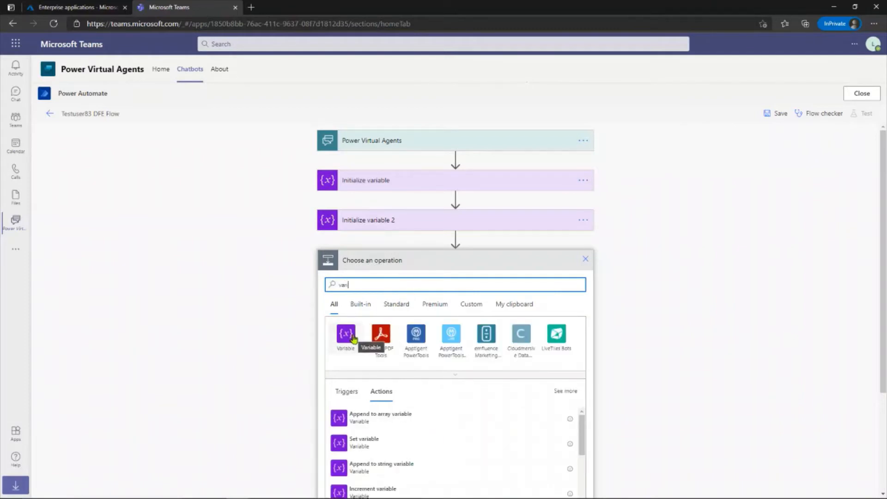
{"action": "left_click", "coordinate": [353, 337]}
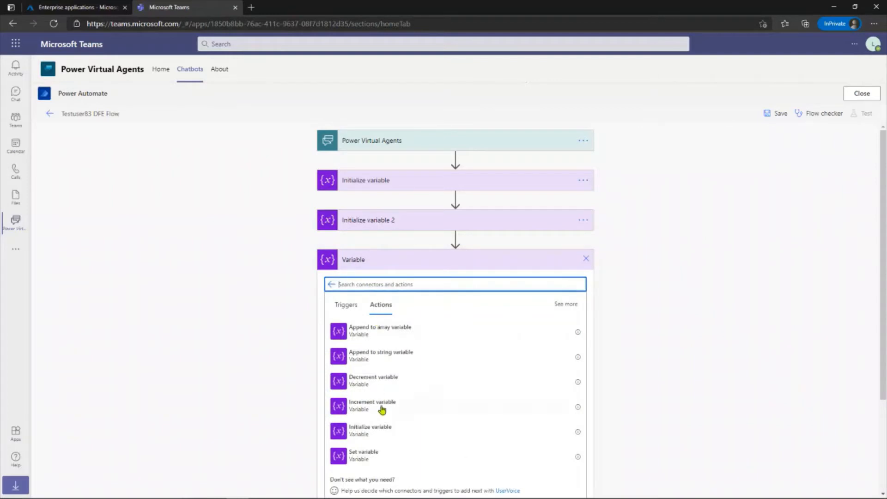
{"action": "left_click", "coordinate": [378, 433]}
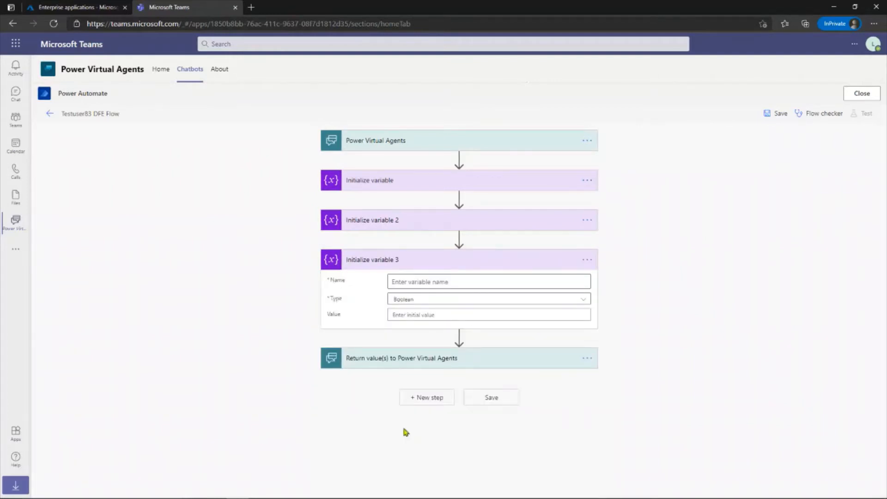
- Name the third initialized variable customerTID and set its type to Array
{"action": "left_click", "coordinate": [460, 281]}
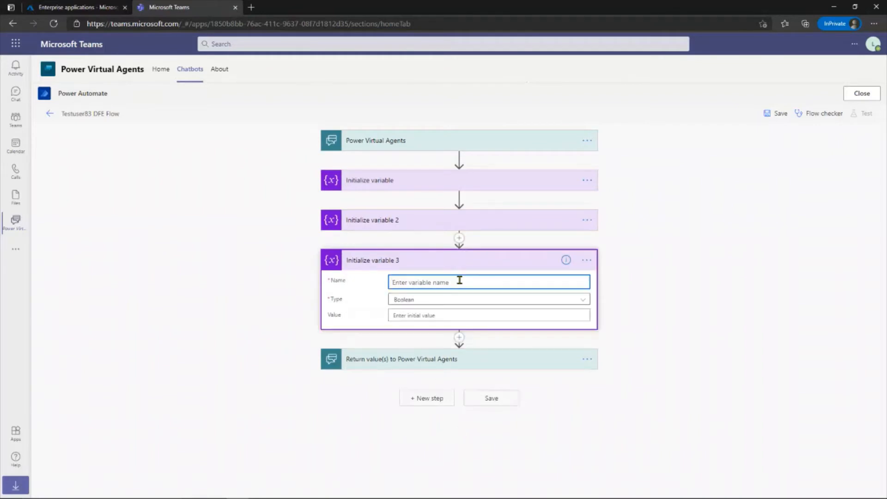
{"action": "type", "text": "customerTID"}
{"action": "left_click", "coordinate": [449, 300]}
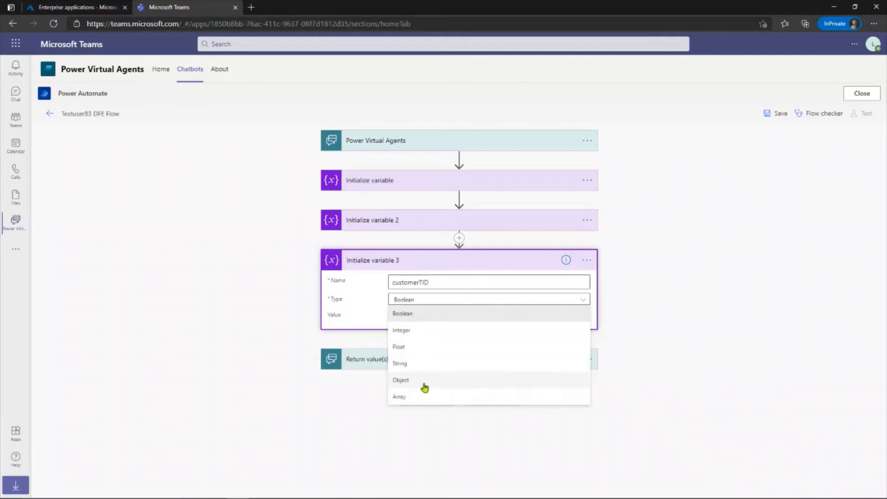
{"action": "left_click", "coordinate": [422, 399]}
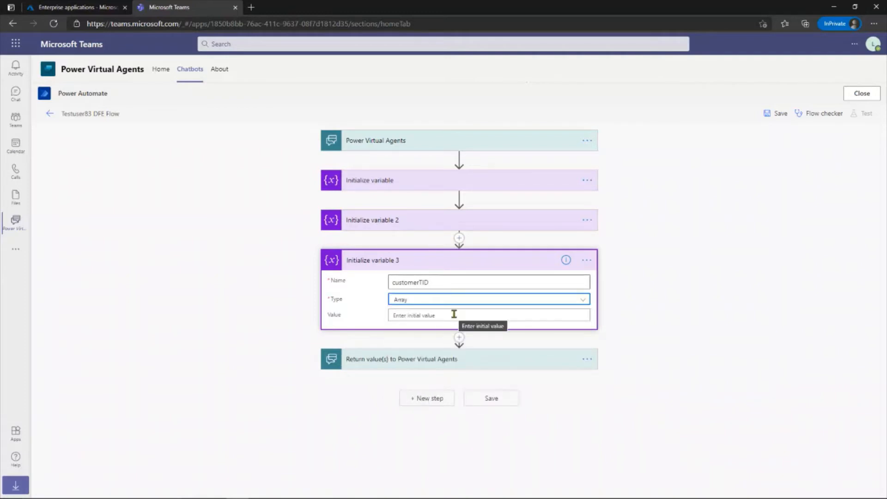
- Set customerTID's initial value to a JSON array of tid and customername pairs for Contoso, Tailspintoys and Northwindtraders
{"action": "left_click", "coordinate": [454, 314]}
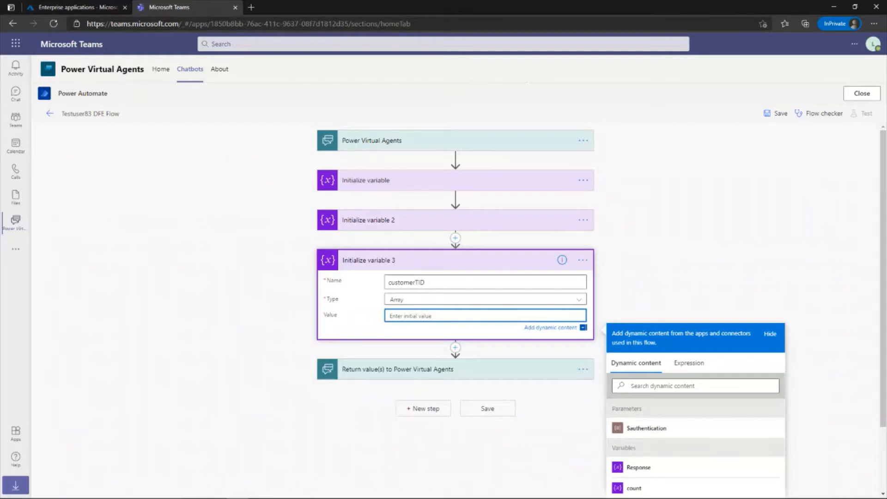
{"action": "key", "text": "alt+Tab"}
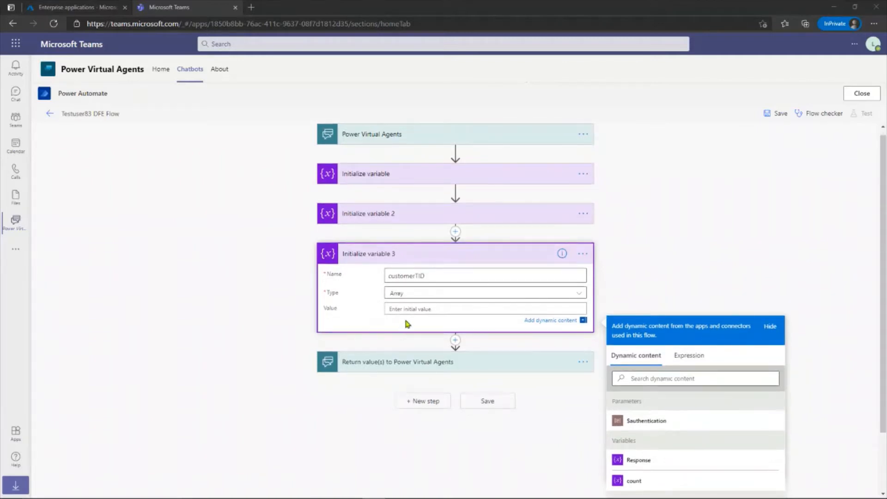
{"action": "left_click", "coordinate": [414, 309]}
{"action": "type", "text": "[   {     \"tid\": \"40d06c27-009e-4a5e-8c31-5ff10e29a8a1\",     \"customername\": \"Contoso\"   },   {     \"tid\": \"c568f2ce-6859-4ecf-8fd5-e10acd74b922\",     \"customername\": \"Tailspintoys\"   },   {     \"tid\": \"602defa2-b842-4355-bd12-49e3a683d842\",     \"customername\": \"Northwindtraders\"   } ]"}
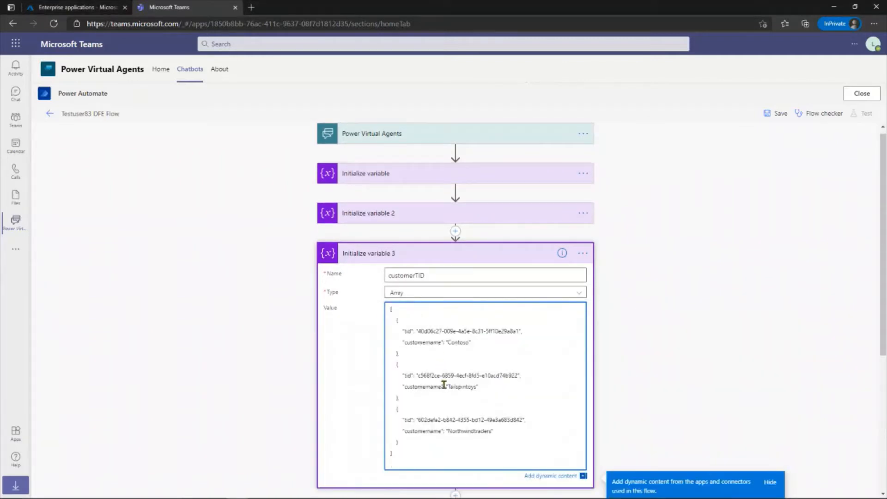
{"action": "key", "text": "BackSpace"}
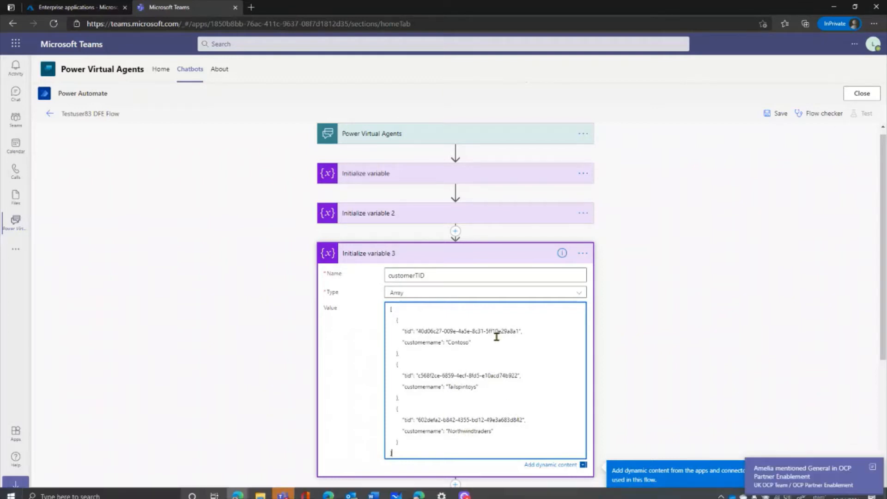
{"action": "scroll", "coordinate": [674, 353], "scroll_direction": "down", "scroll_amount": 2}
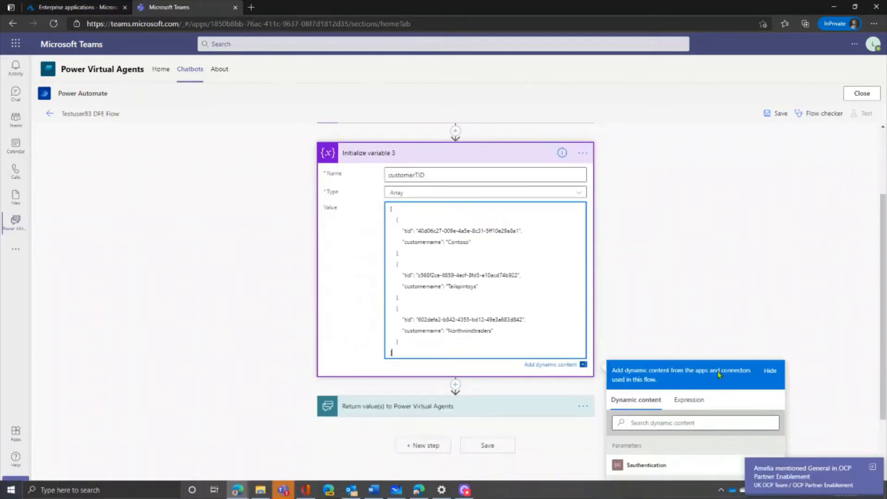
{"action": "left_click", "coordinate": [873, 468]}
{"action": "scroll", "coordinate": [653, 250], "scroll_direction": "down", "scroll_amount": 2}
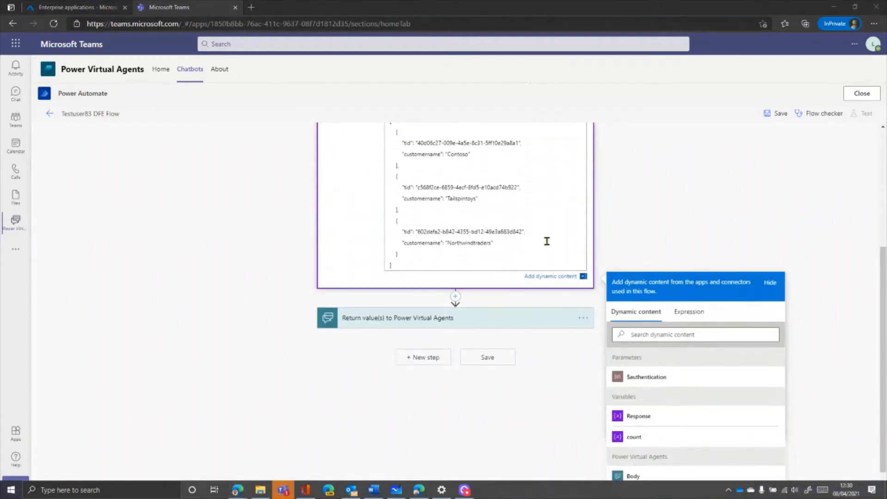
{"action": "scroll", "coordinate": [537, 250], "scroll_direction": "up", "scroll_amount": 2}
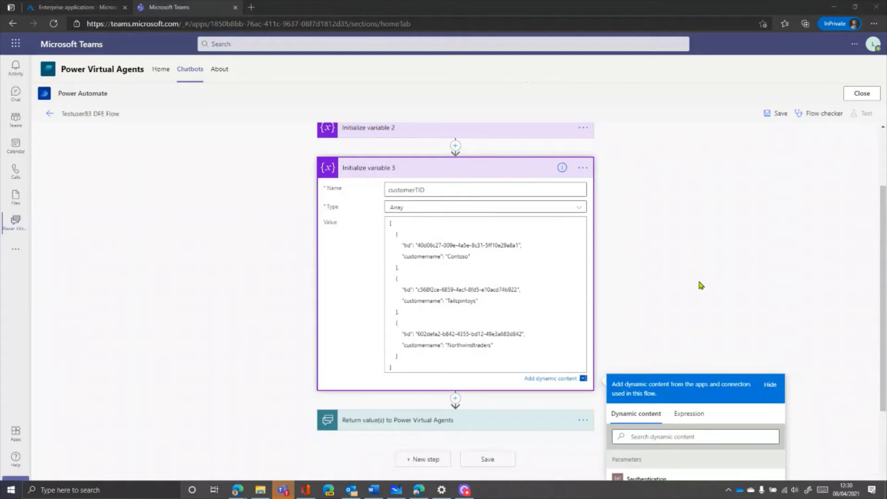
- Dismiss the dynamic content suggestions and save the flow
{"action": "left_click", "coordinate": [770, 384]}
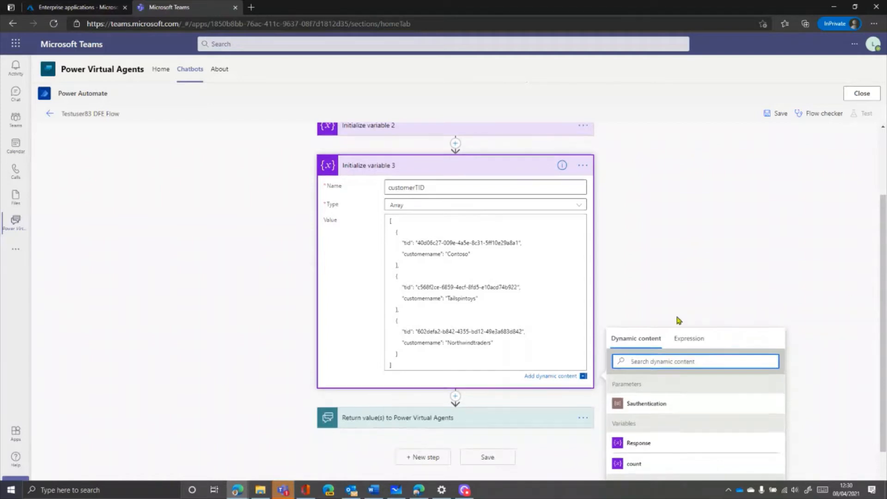
{"action": "scroll", "coordinate": [675, 312], "scroll_direction": "down", "scroll_amount": 1}
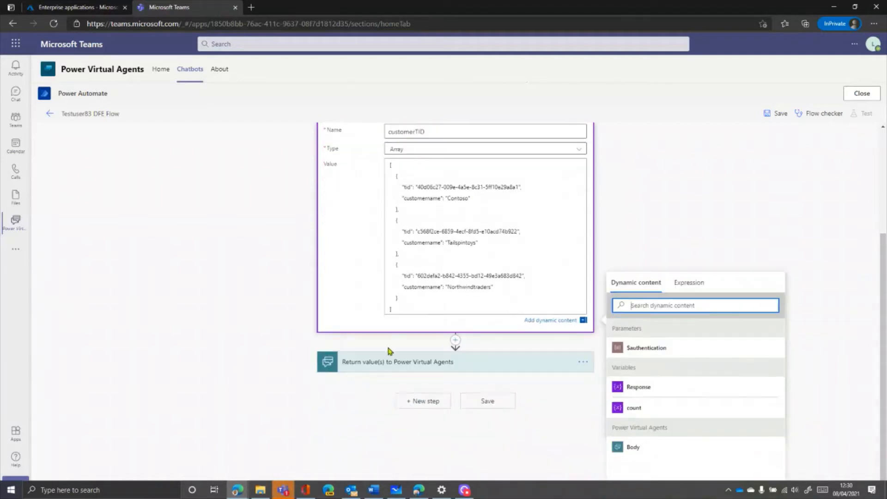
{"action": "left_click", "coordinate": [456, 341]}
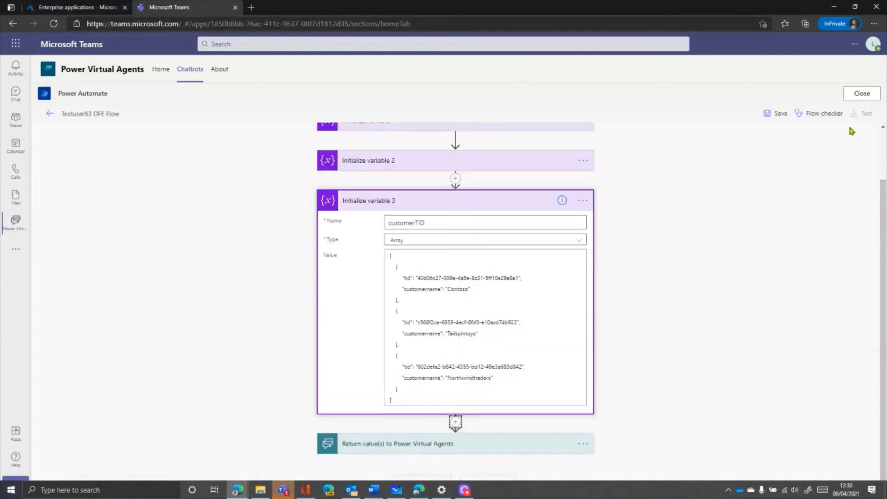
{"action": "left_click", "coordinate": [772, 113]}
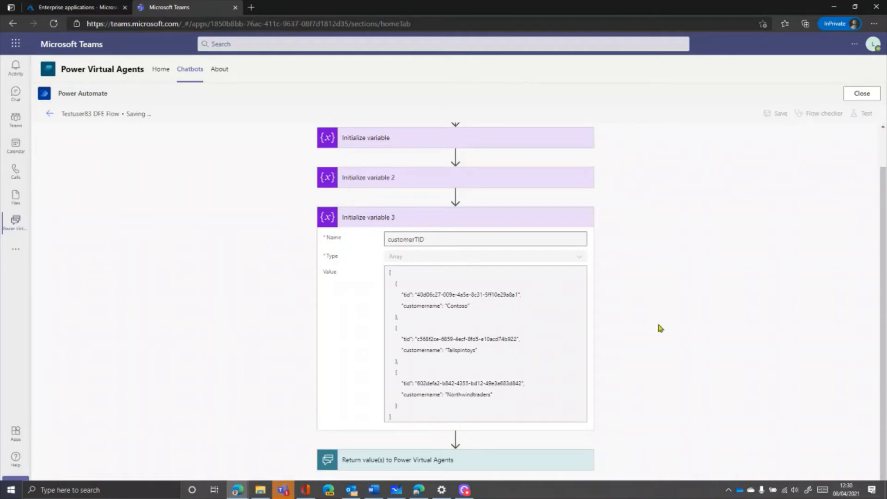
- Insert an Apply to each loop below the third Initialize variable action and choose the customerTID variable as its input
{"action": "scroll", "coordinate": [660, 327], "scroll_direction": "up", "scroll_amount": 1}
{"action": "scroll", "coordinate": [659, 327], "scroll_direction": "down", "scroll_amount": 1}
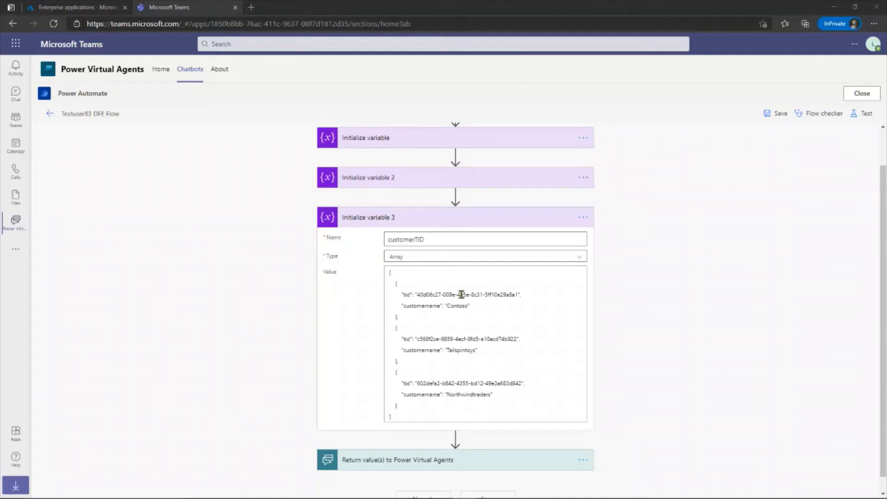
{"action": "left_click", "coordinate": [455, 439]}
{"action": "left_click", "coordinate": [451, 453]}
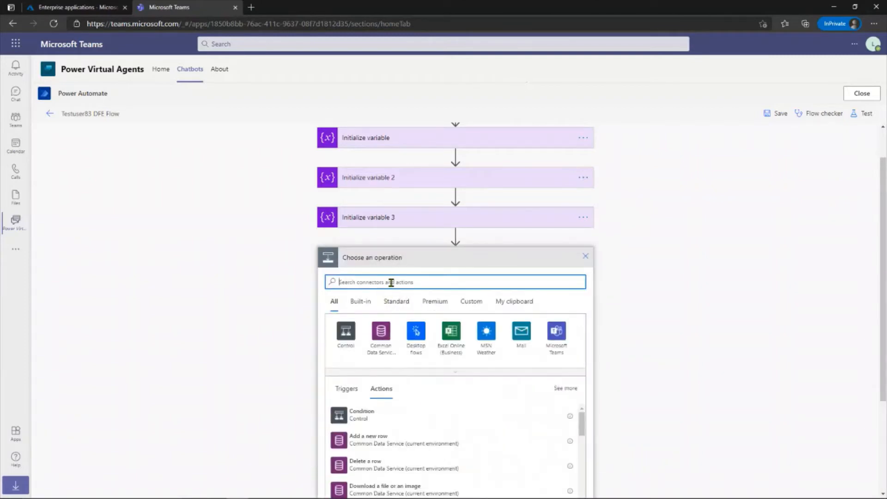
{"action": "type", "text": "apply to"}
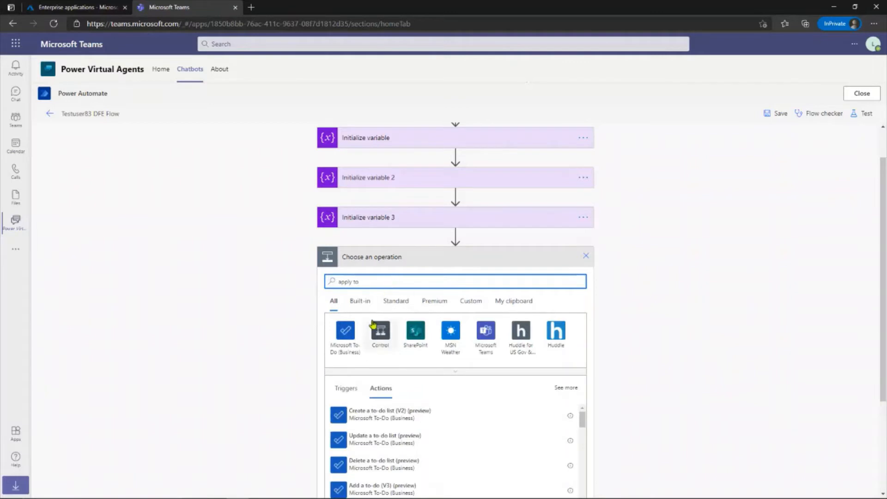
{"action": "type", "text": " e"}
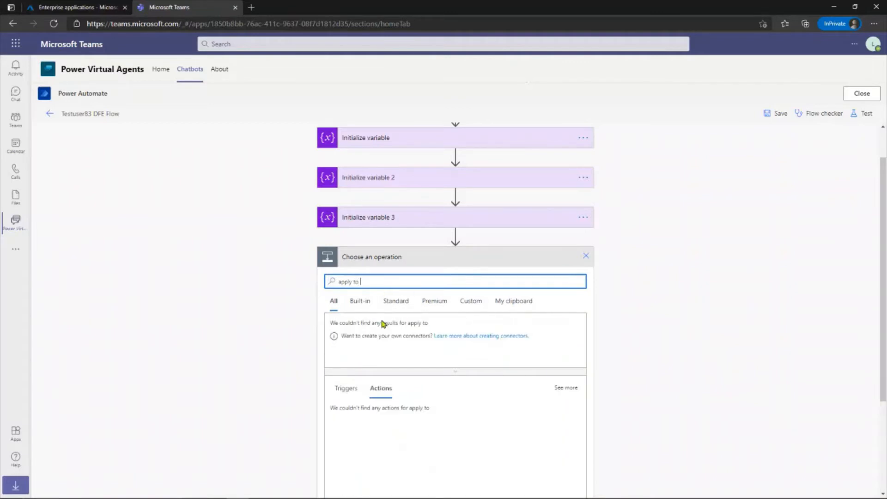
{"action": "type", "text": "a"}
{"action": "left_click", "coordinate": [342, 419]}
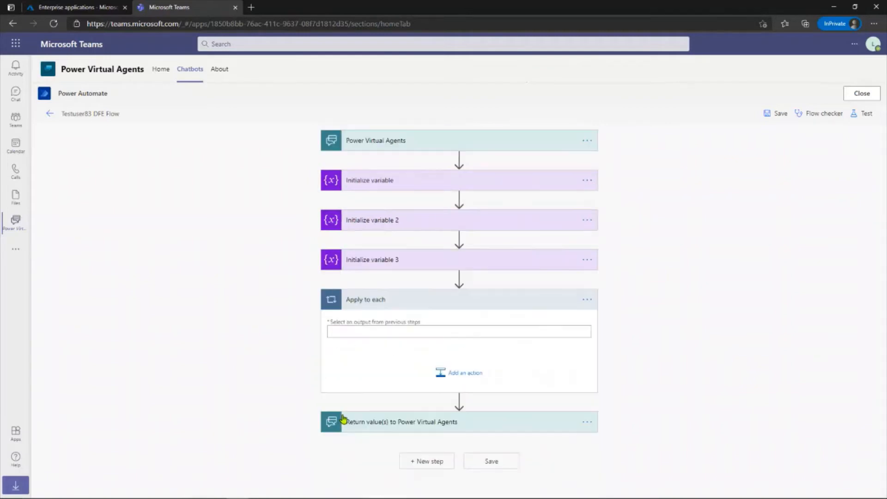
{"action": "left_click", "coordinate": [382, 334]}
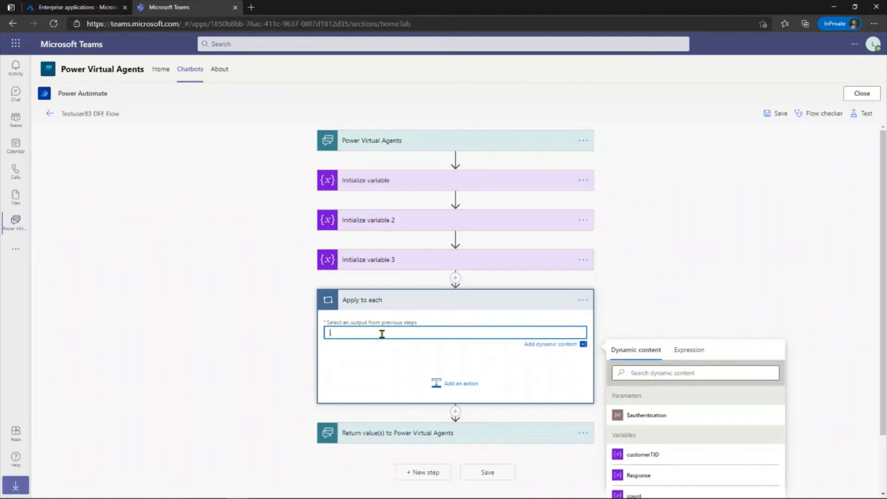
{"action": "left_click", "coordinate": [625, 456]}
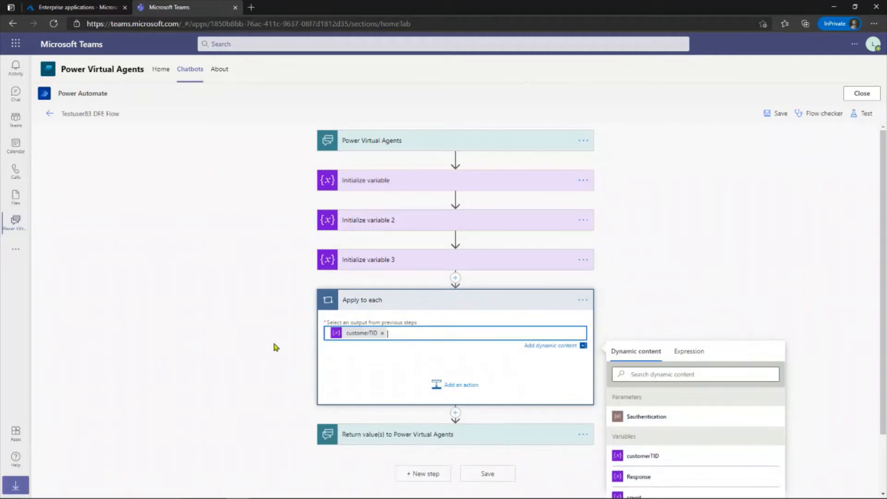
- Add a Parse JSON action inside the Apply to each loop
{"action": "scroll", "coordinate": [274, 343], "scroll_direction": "down", "scroll_amount": 2}
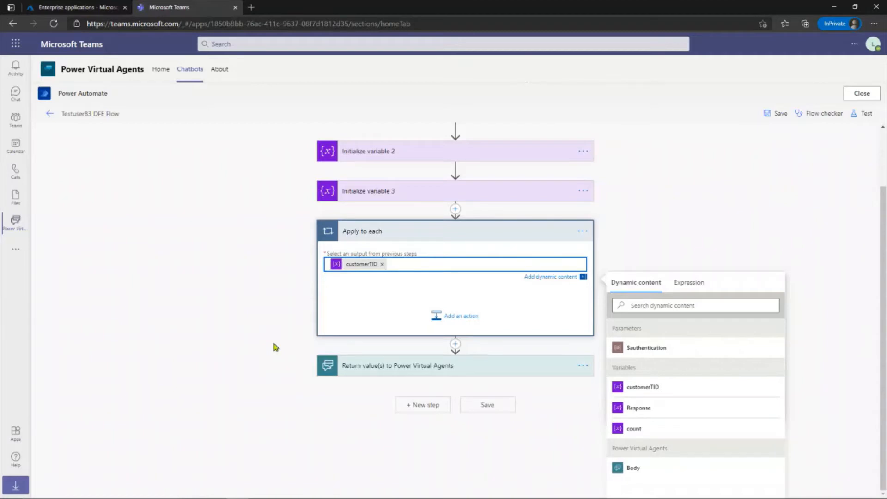
{"action": "left_click", "coordinate": [447, 319]}
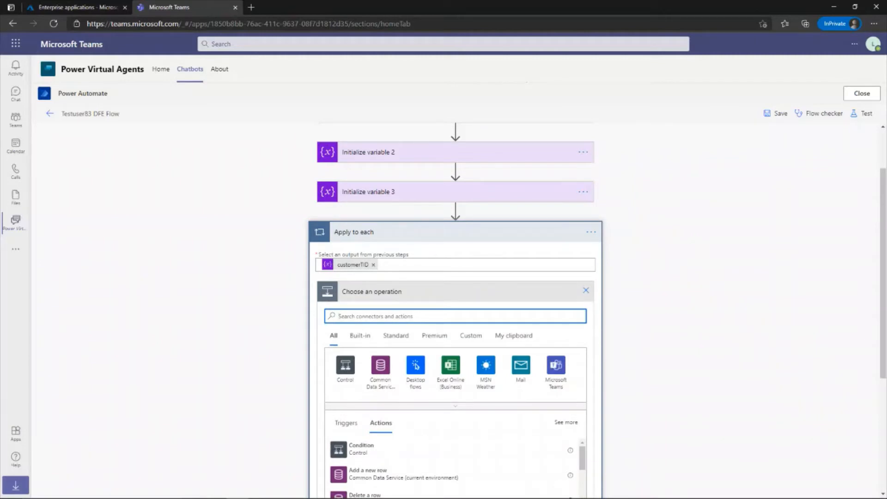
{"action": "scroll", "coordinate": [437, 267], "scroll_direction": "up", "scroll_amount": 2}
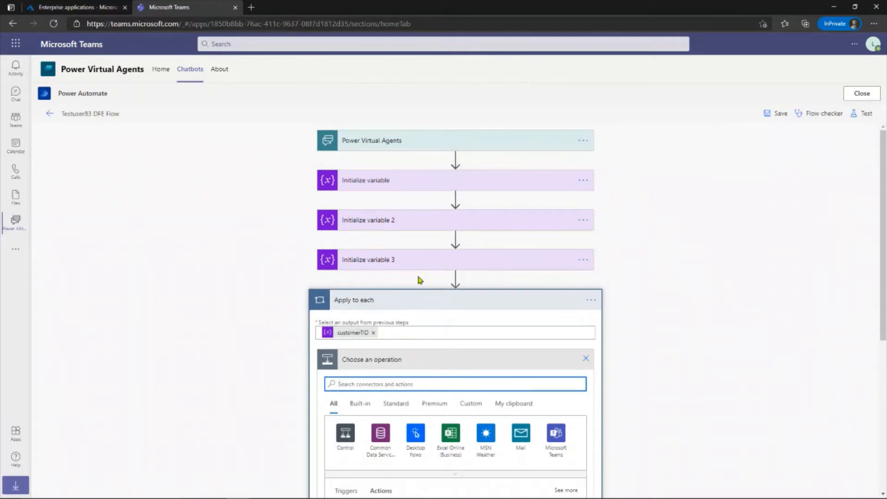
{"action": "scroll", "coordinate": [410, 337], "scroll_direction": "down", "scroll_amount": 3}
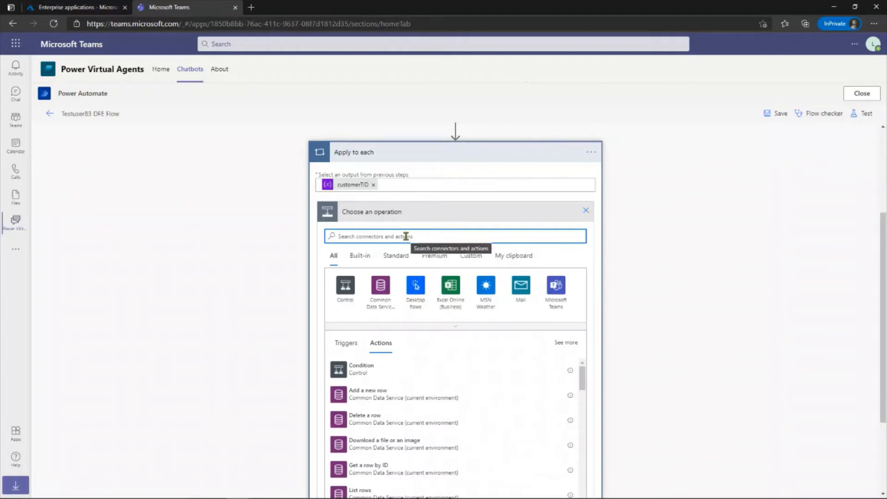
{"action": "type", "text": "parse"}
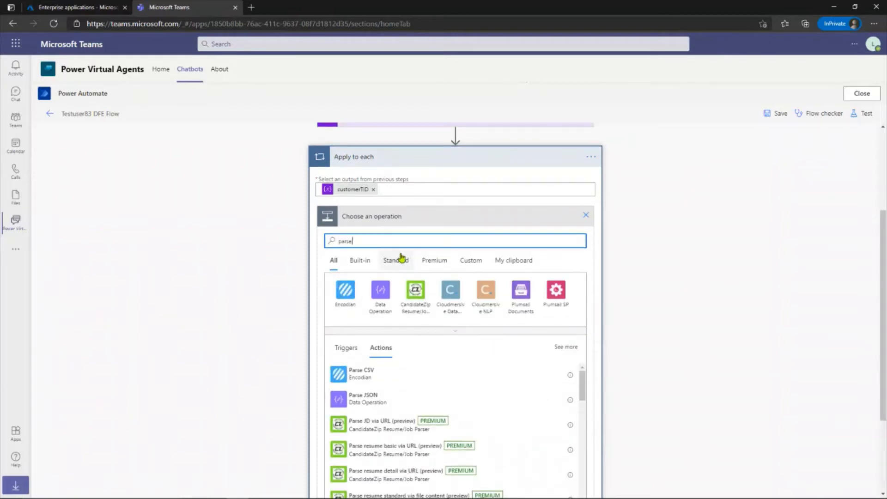
{"action": "left_click", "coordinate": [383, 400]}
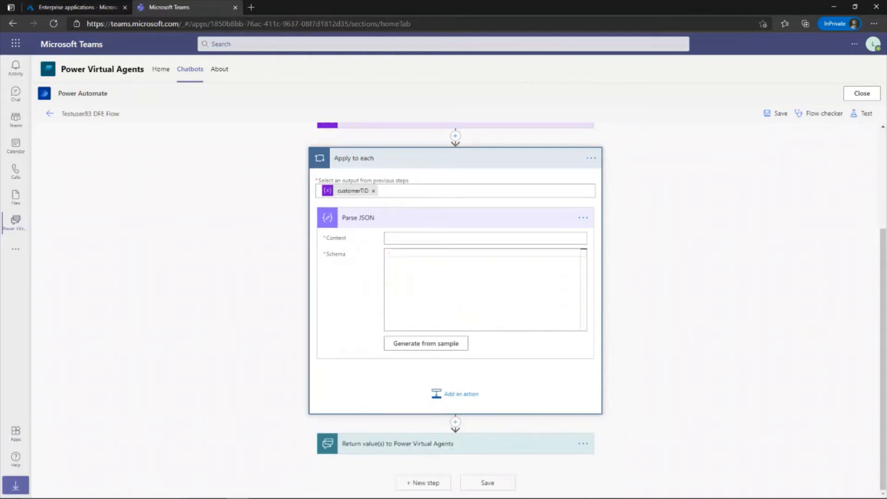
- Set the Parse JSON content to the loop's Current item
{"action": "left_click", "coordinate": [419, 238]}
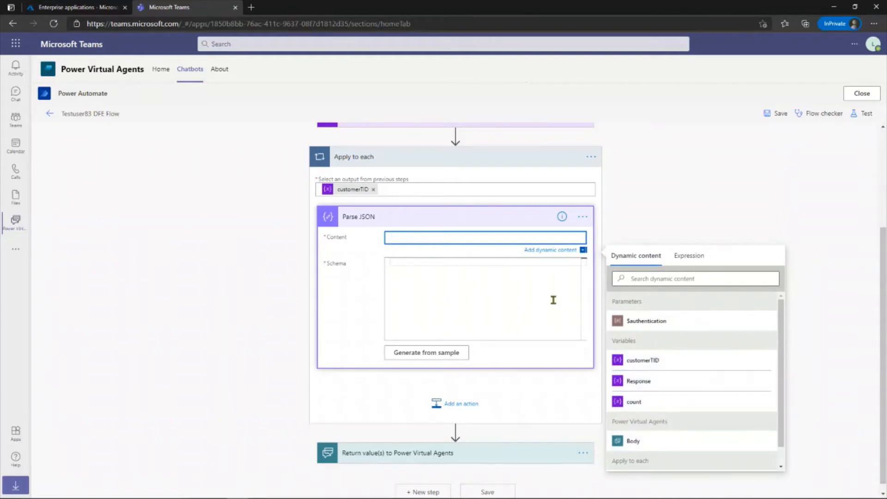
{"action": "scroll", "coordinate": [679, 379], "scroll_direction": "down", "scroll_amount": 2}
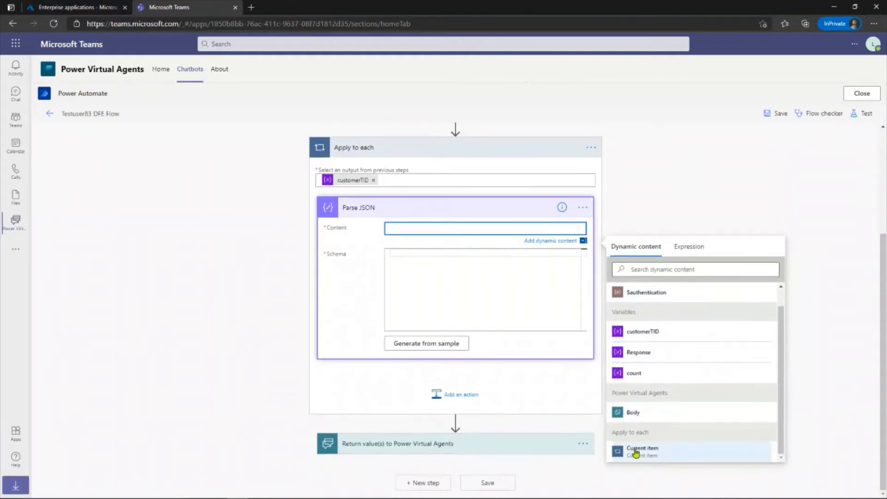
{"action": "left_click", "coordinate": [640, 453]}
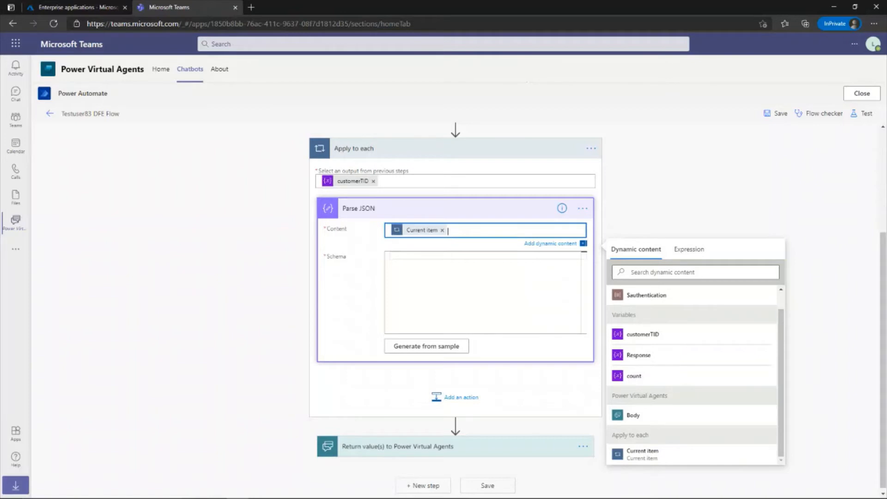
- Paste a Parse JSON schema of type object with string properties tid and customername
{"action": "key", "text": "alt+Tab"}
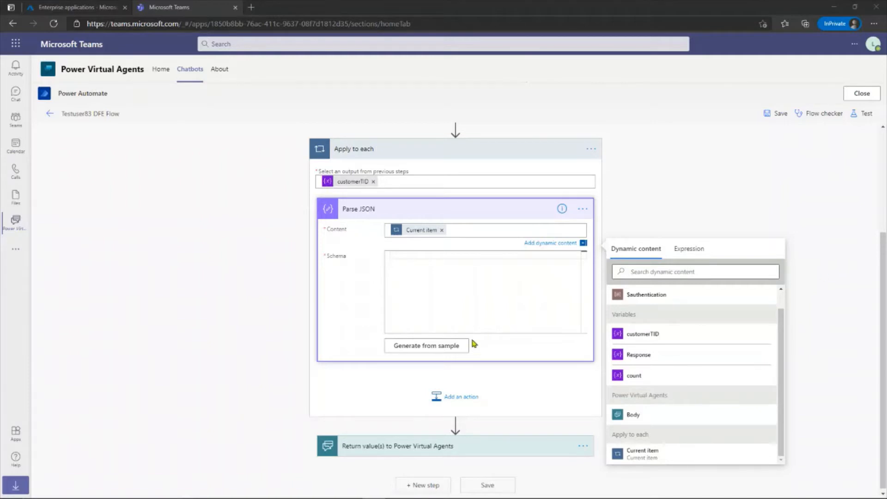
{"action": "left_click", "coordinate": [462, 255]}
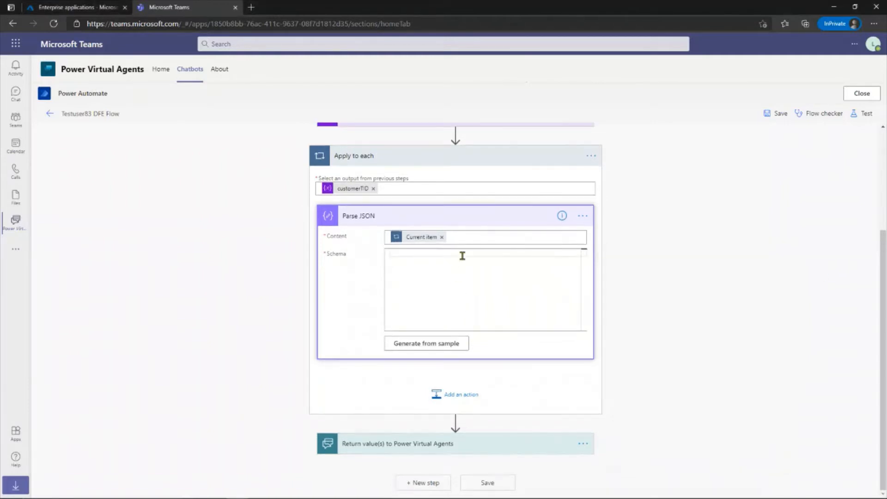
{"action": "key", "text": "ctrl+v"}
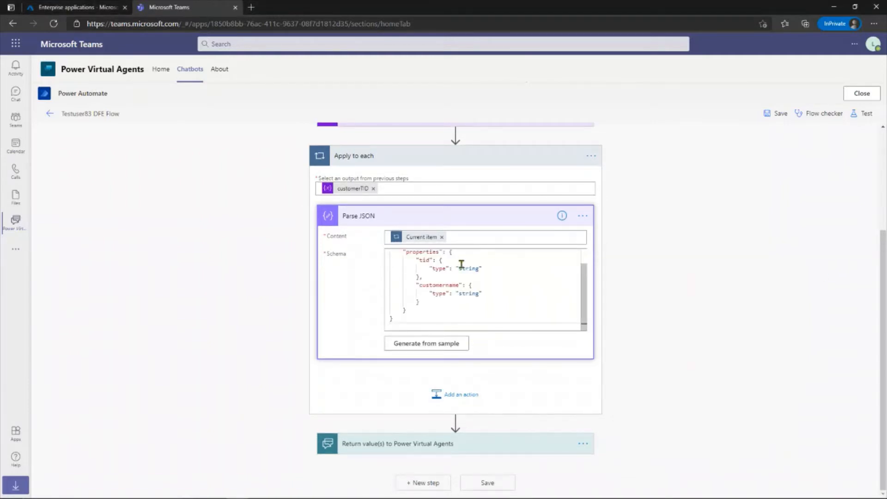
{"action": "scroll", "coordinate": [574, 277], "scroll_direction": "up", "scroll_amount": 2}
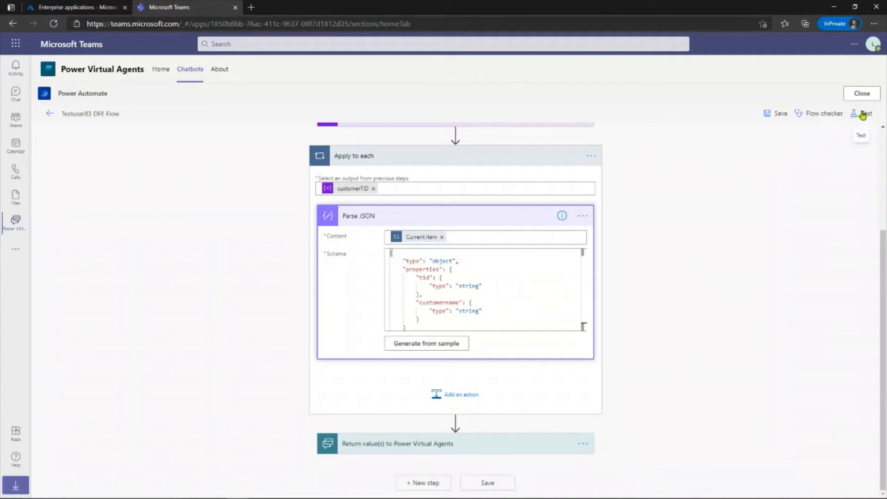
{"action": "scroll", "coordinate": [722, 289], "scroll_direction": "up", "scroll_amount": 3}
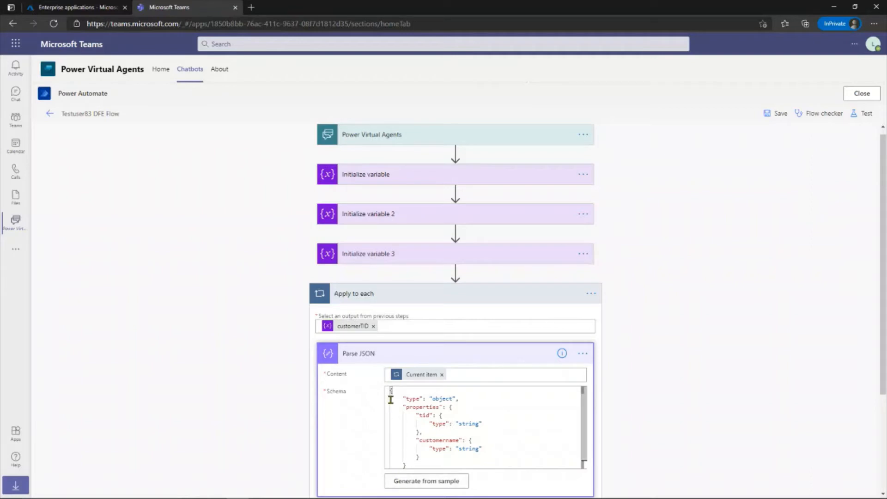
{"action": "left_click_drag", "start_coordinate": [391, 391], "coordinate": [467, 464]}
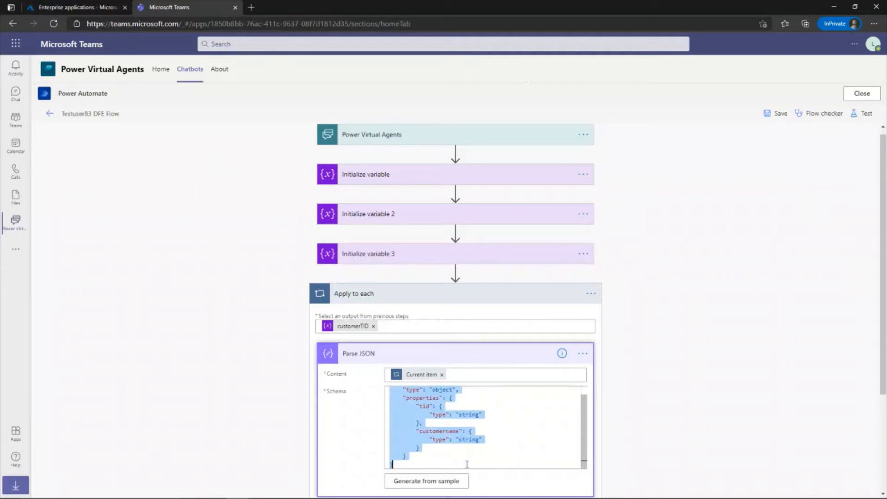
{"action": "scroll", "coordinate": [652, 433], "scroll_direction": "down", "scroll_amount": 3}
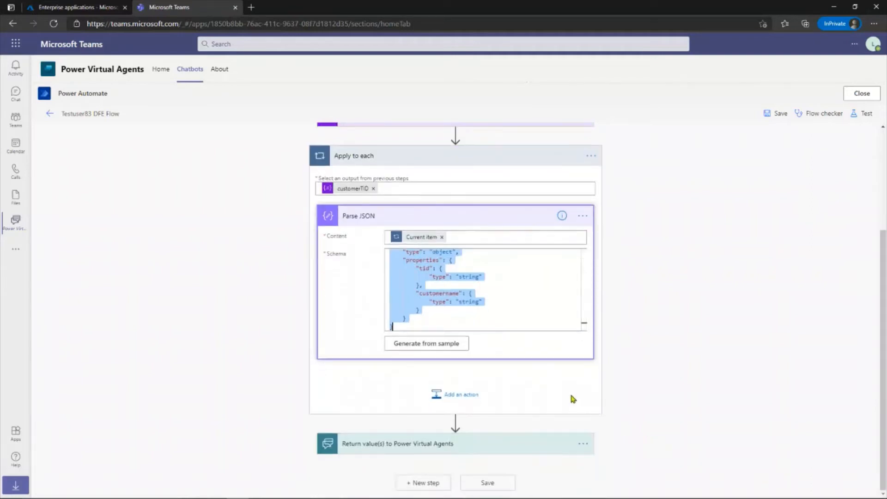
{"action": "left_click", "coordinate": [508, 382]}
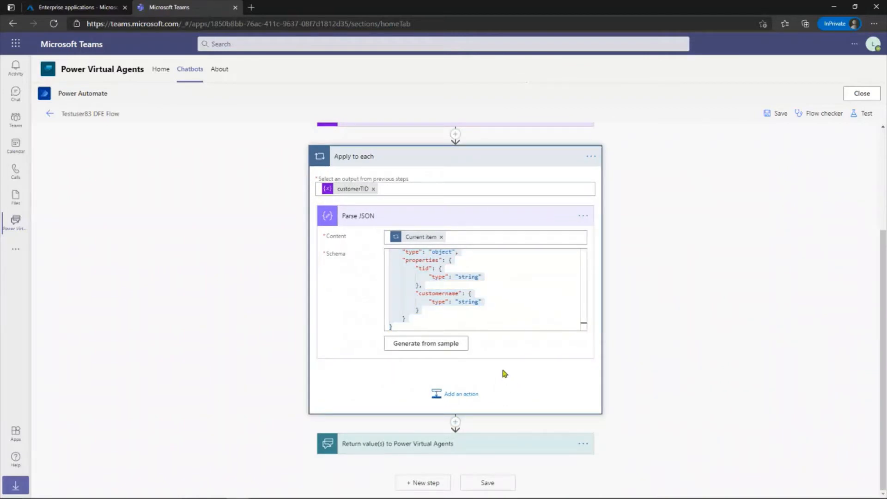
{"action": "left_click", "coordinate": [492, 381]}
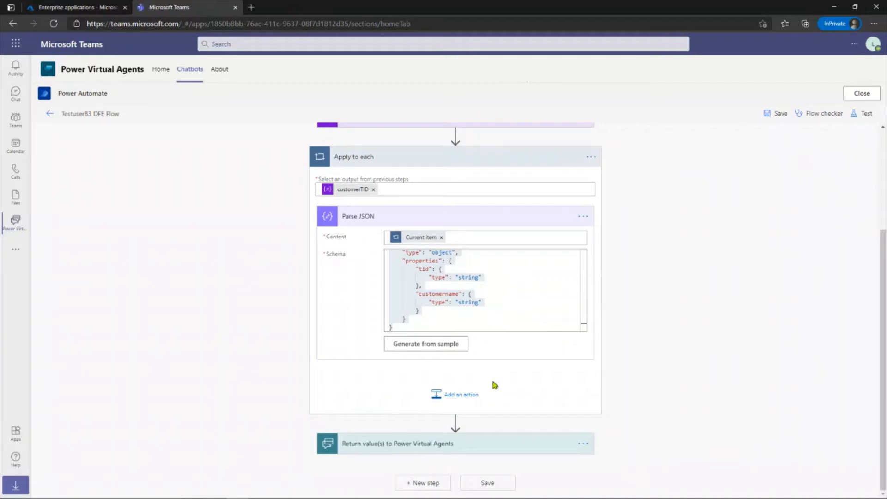
{"action": "left_click", "coordinate": [493, 382]}
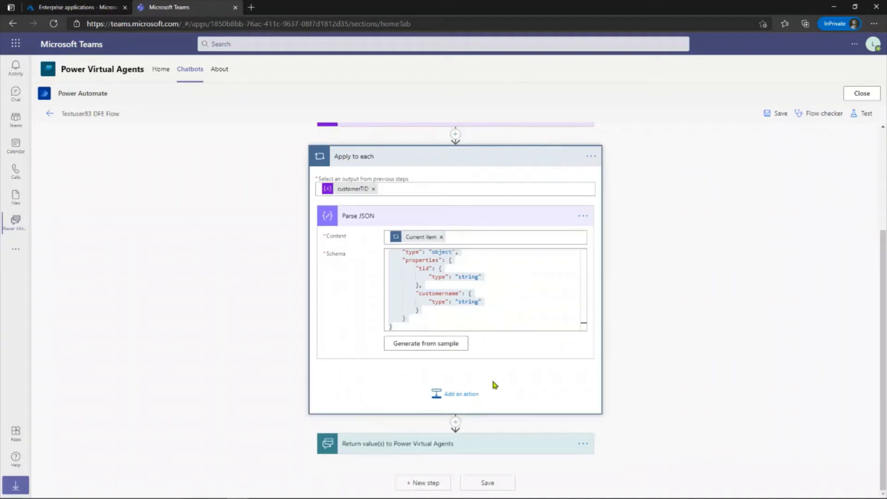
{"action": "left_click", "coordinate": [459, 277]}
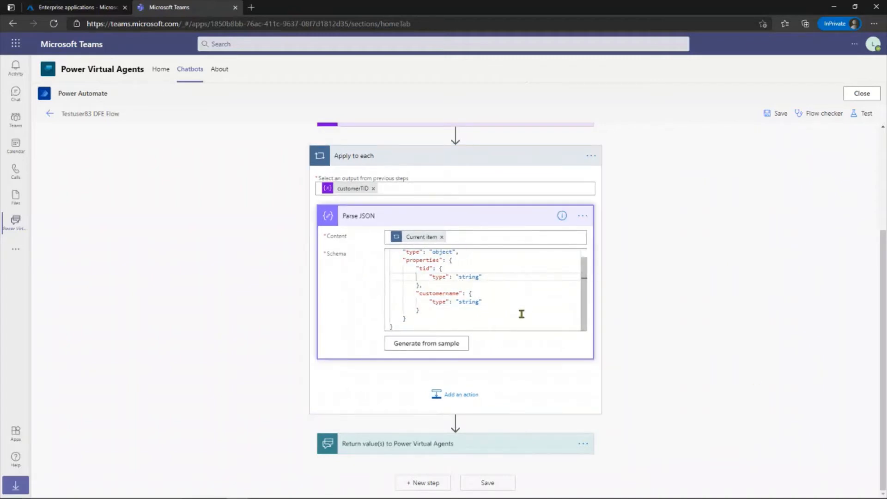
- Add a premium HTTP action below Parse JSON in the loop and set its method to POST
{"action": "left_click", "coordinate": [456, 395]}
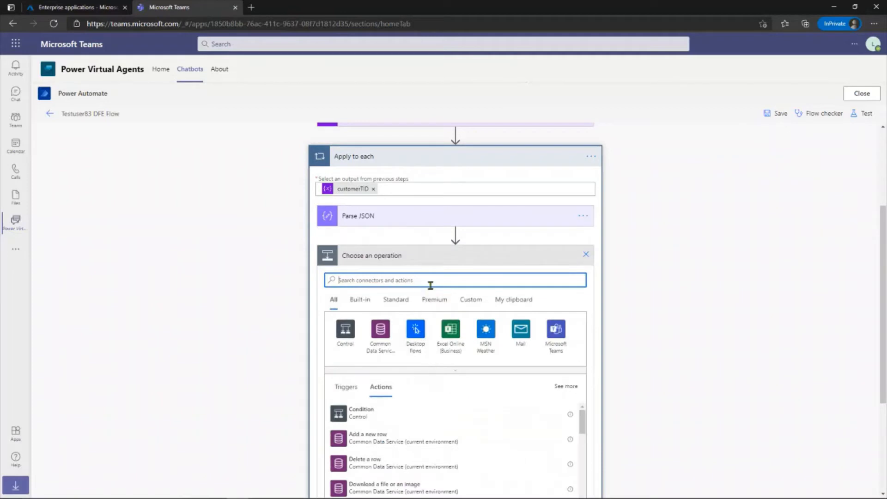
{"action": "type", "text": "http"}
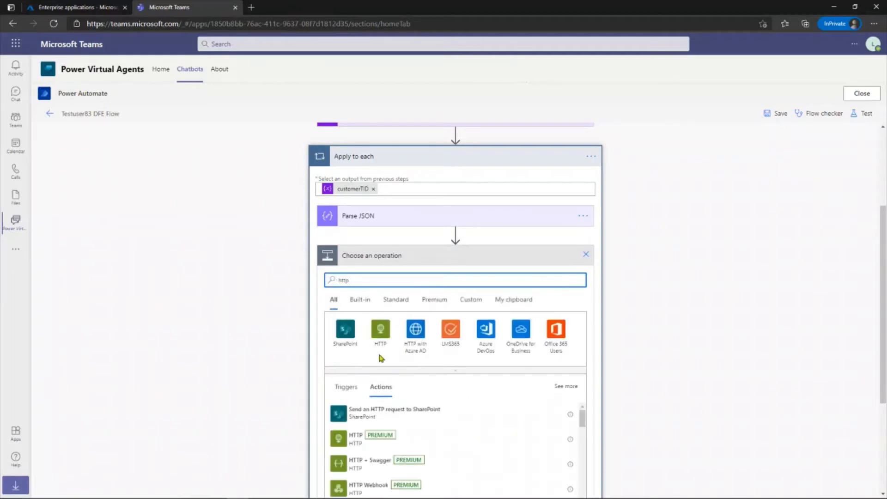
{"action": "scroll", "coordinate": [379, 358], "scroll_direction": "down", "scroll_amount": 3}
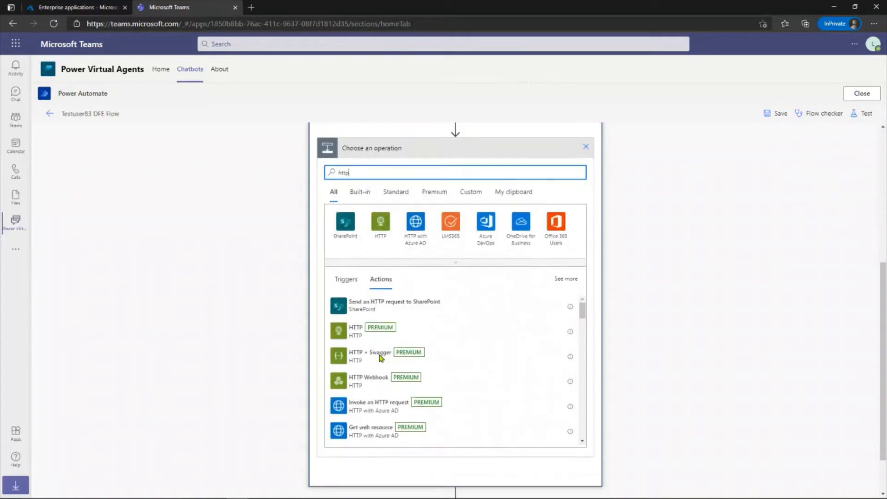
{"action": "left_click", "coordinate": [336, 332]}
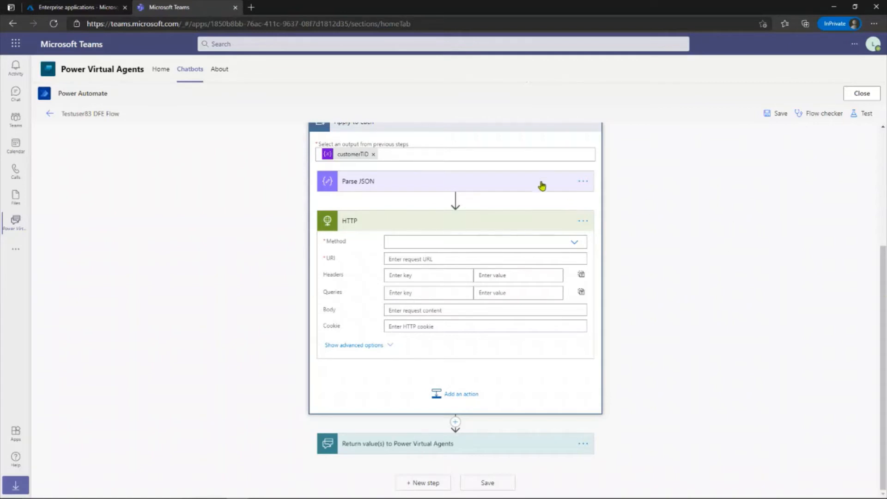
{"action": "left_click", "coordinate": [574, 242]}
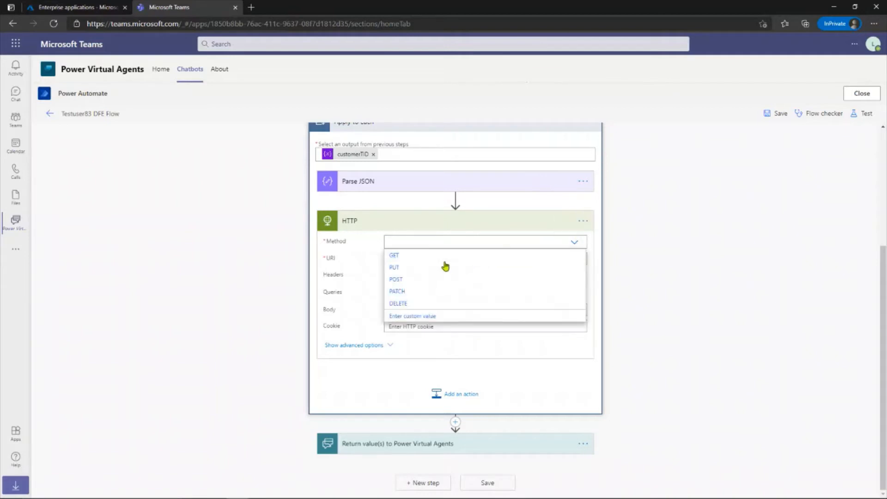
{"action": "left_click", "coordinate": [396, 279]}
{"action": "left_click", "coordinate": [406, 259]}
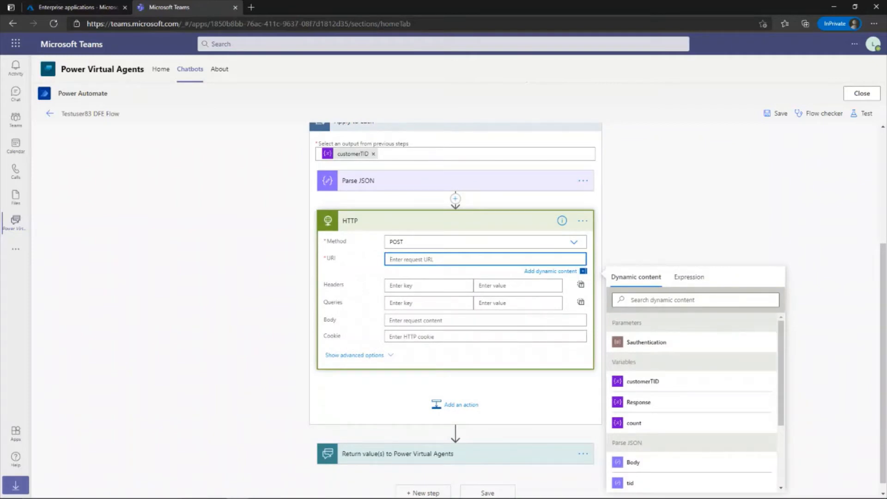
{"action": "key", "text": "alt+Tab"}
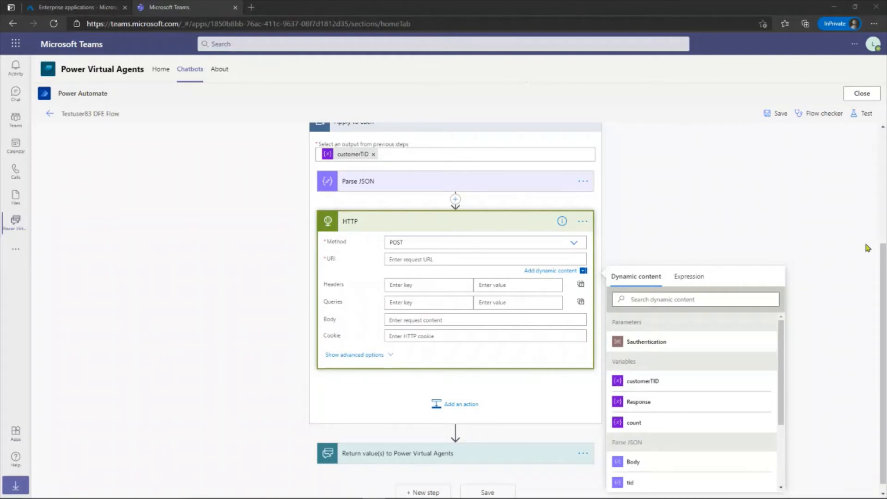
{"action": "left_click", "coordinate": [430, 258]}
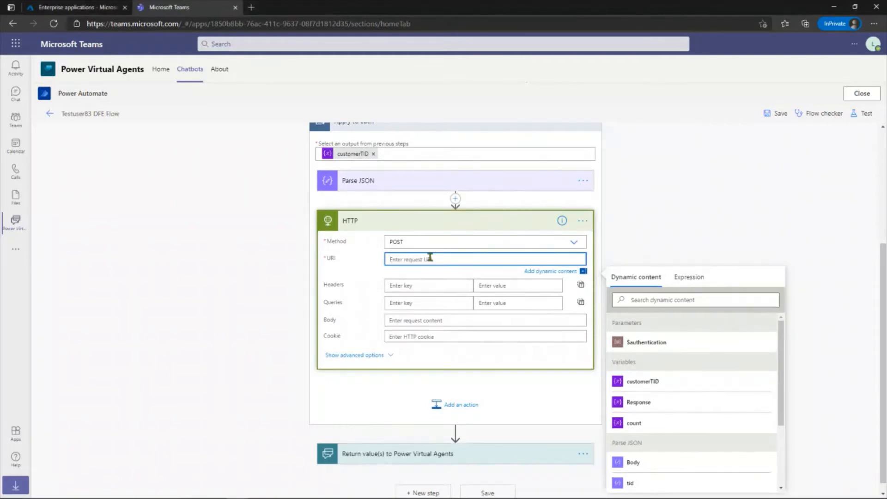
{"action": "type", "text": "https://login.microsoftonline.com/"}
{"action": "scroll", "coordinate": [603, 290], "scroll_direction": "down", "scroll_amount": 1}
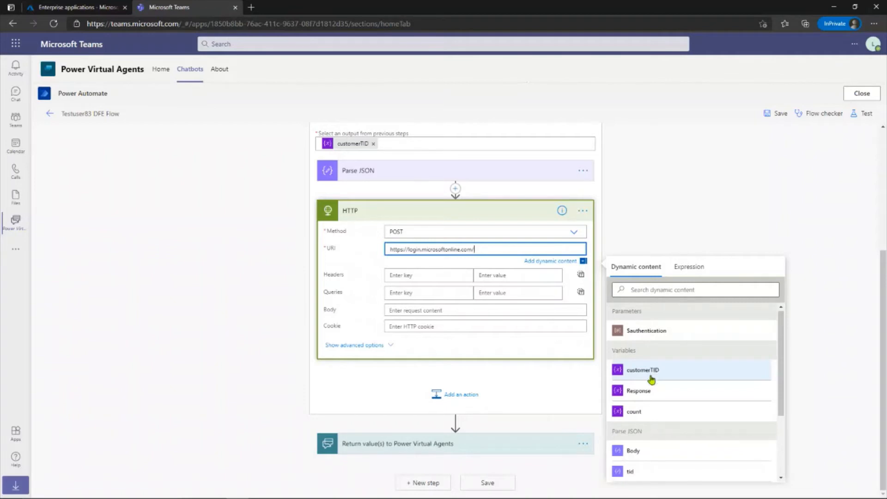
{"action": "scroll", "coordinate": [629, 462], "scroll_direction": "down", "scroll_amount": 1}
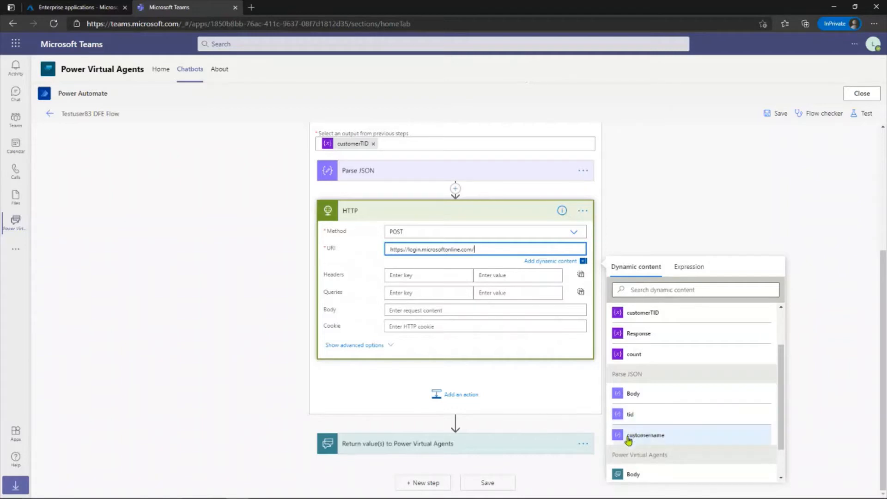
{"action": "left_click", "coordinate": [632, 416]}
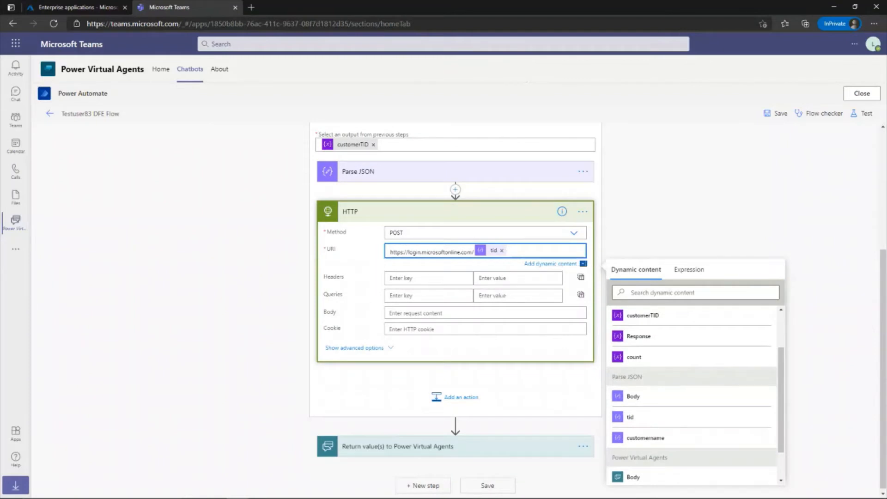
- Append /oauth2/v2.0/token after tid in the HTTP action's URI and check the full address
{"action": "key", "text": "alt+Tab"}
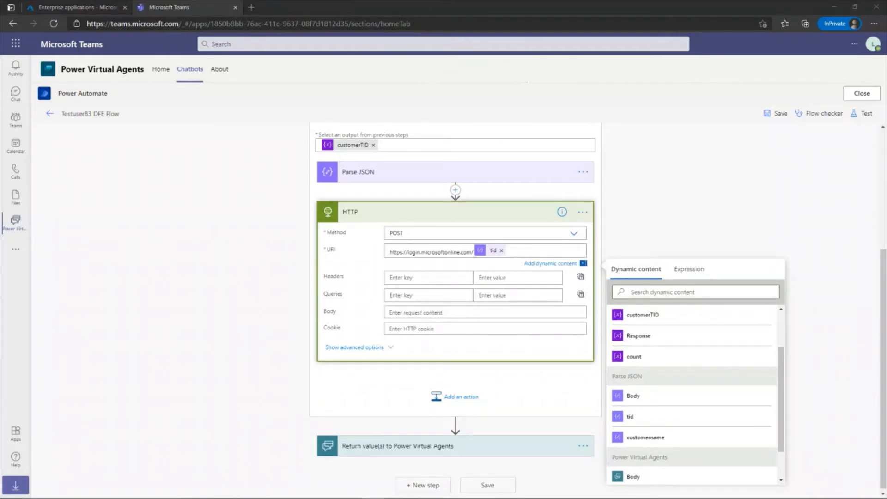
{"action": "left_click", "coordinate": [541, 250]}
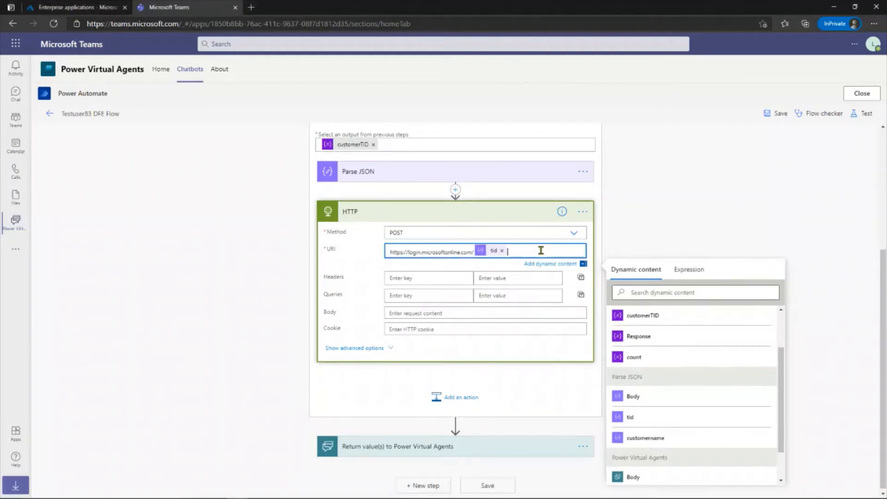
{"action": "key", "text": "ctrl+v"}
{"action": "key", "text": "Left"}
{"action": "key", "text": "Left"}
{"action": "key", "text": "Left"}
{"action": "key", "text": "Left"}
{"action": "key", "text": "Left"}
{"action": "key", "text": "Left"}
{"action": "key", "text": "Left"}
{"action": "key", "text": "Left"}
{"action": "key", "text": "Left"}
{"action": "key", "text": "Left"}
{"action": "key", "text": "Left"}
{"action": "key", "text": "Right"}
{"action": "key", "text": "Right"}
{"action": "key", "text": "Right"}
{"action": "key", "text": "Right"}
{"action": "key", "text": "Right"}
{"action": "key", "text": "Right"}
{"action": "key", "text": "Right"}
{"action": "key", "text": "Right"}
{"action": "key", "text": "Right"}
{"action": "key", "text": "Right"}
{"action": "key", "text": "Right"}
- Add a Content-Type header with the value application/x-www-form-urlencoded to the HTTP action
{"action": "left_click", "coordinate": [413, 277]}
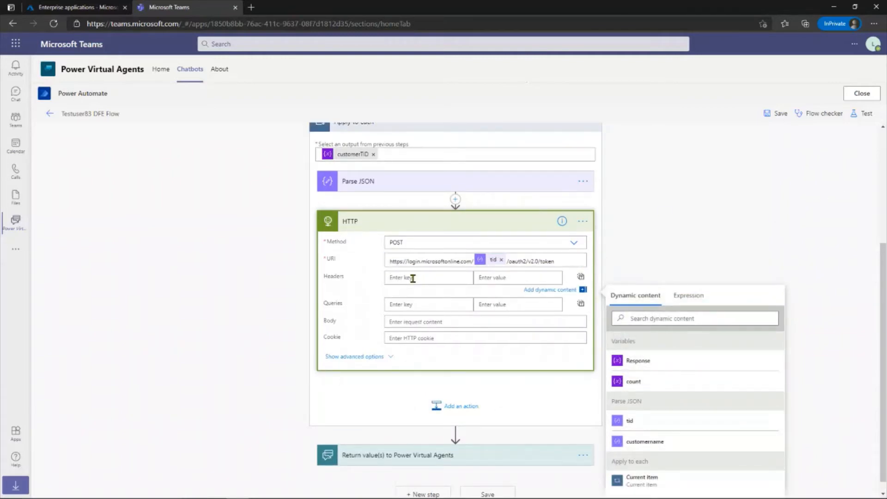
{"action": "type", "text": "Content-Type"}
{"action": "left_click", "coordinate": [545, 278]}
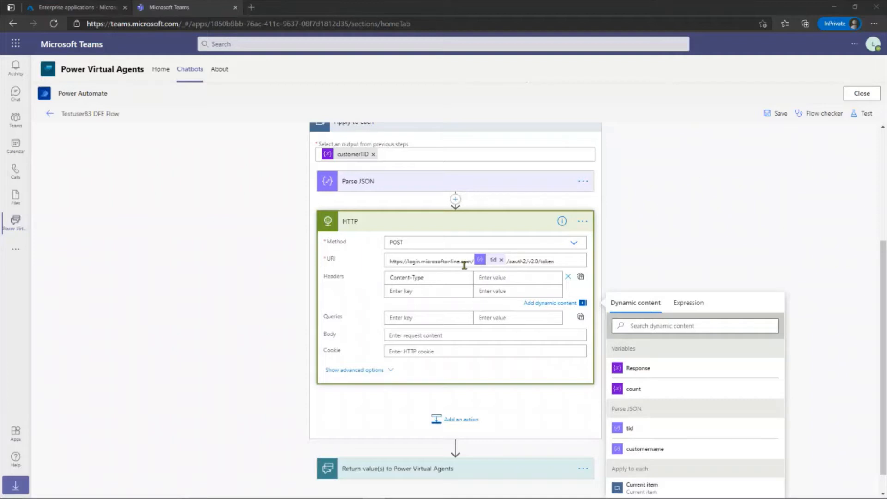
{"action": "left_click", "coordinate": [528, 279]}
{"action": "type", "text": "application/x-www-form-urlencoded"}
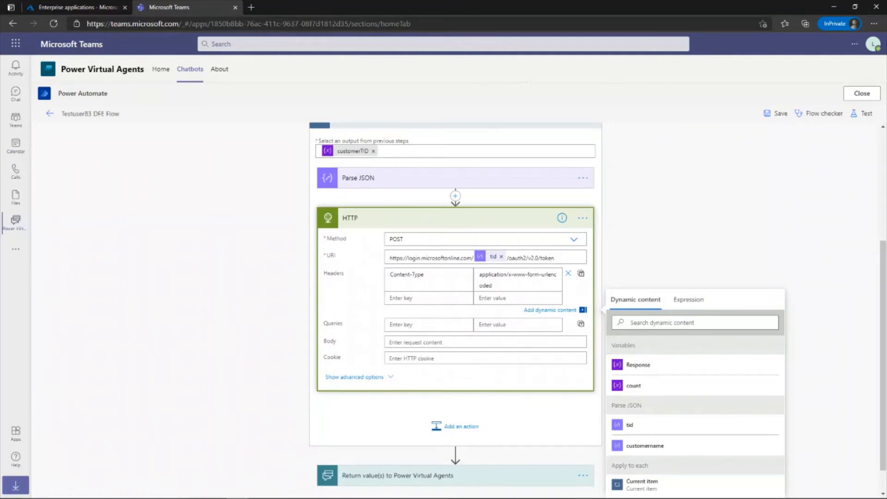
- Paste the token request template with client_id, the windowsatpservice/.default scope, client_secret and grant_type=client_credentials into the HTTP body, without a trailing blank line
{"action": "key", "text": "alt+Tab"}
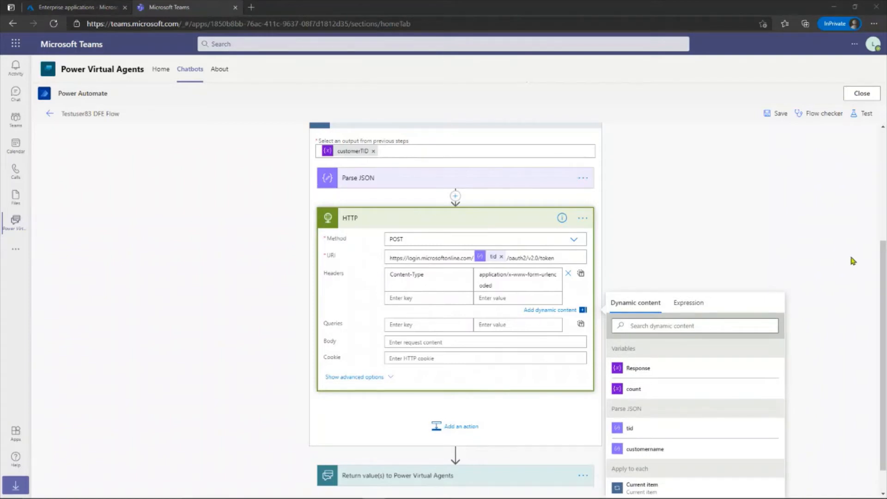
{"action": "left_click", "coordinate": [404, 340]}
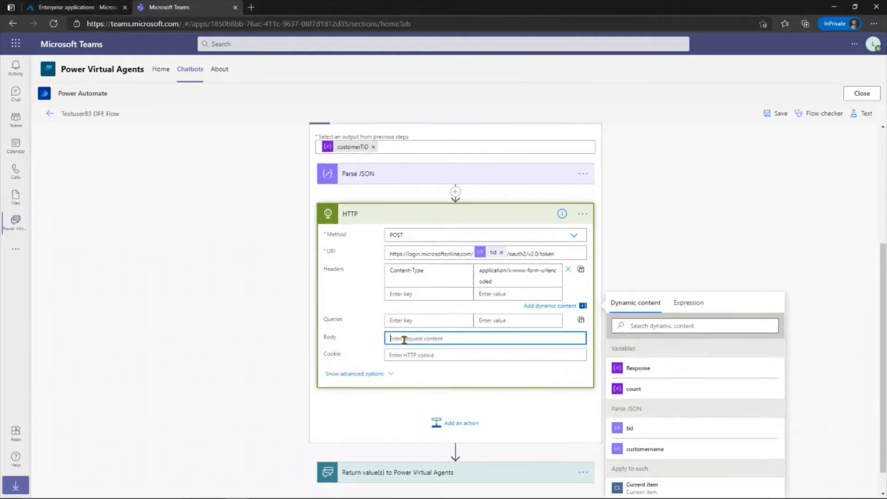
{"action": "key", "text": "ctrl+v"}
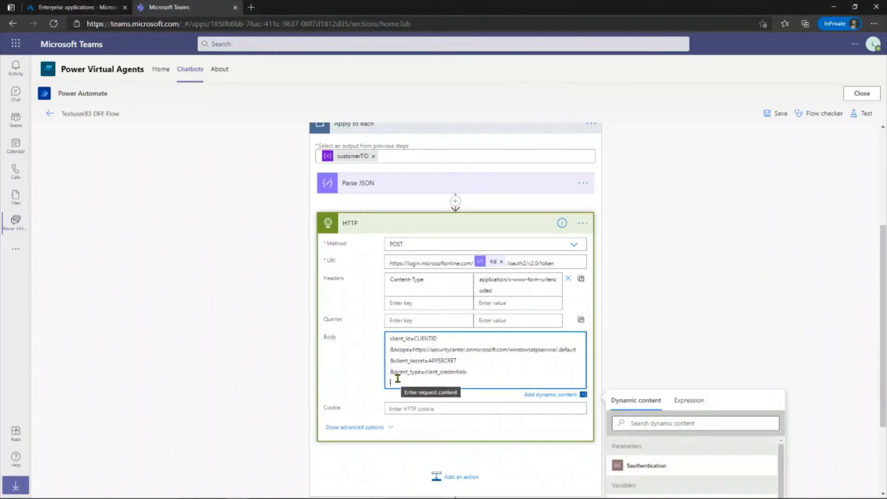
{"action": "key", "text": "BackSpace"}
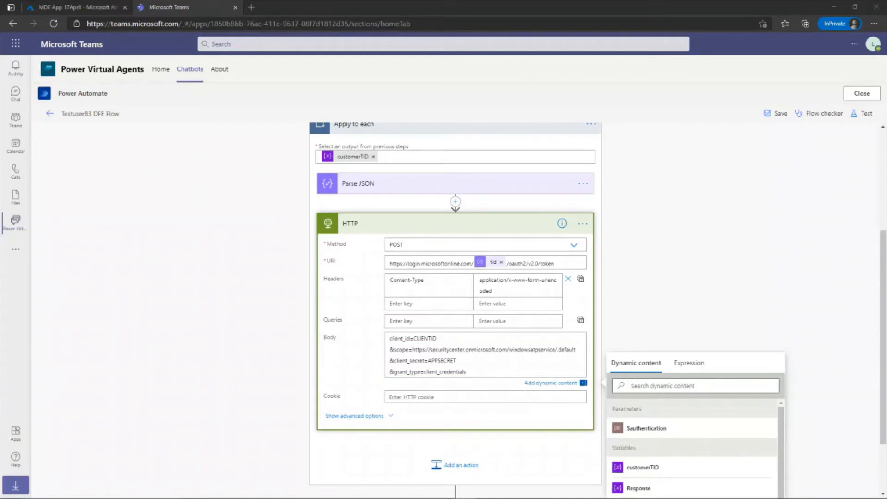
- Copy the application's client ID from the Notepad note and replace the CLIENTID placeholder in the HTTP body with it
{"action": "key", "text": "alt+Tab"}
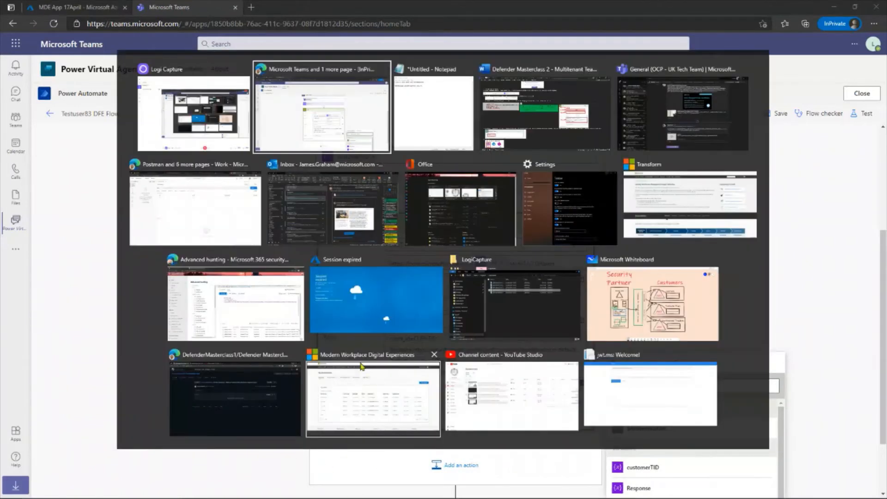
{"action": "key", "text": "alt+Tab"}
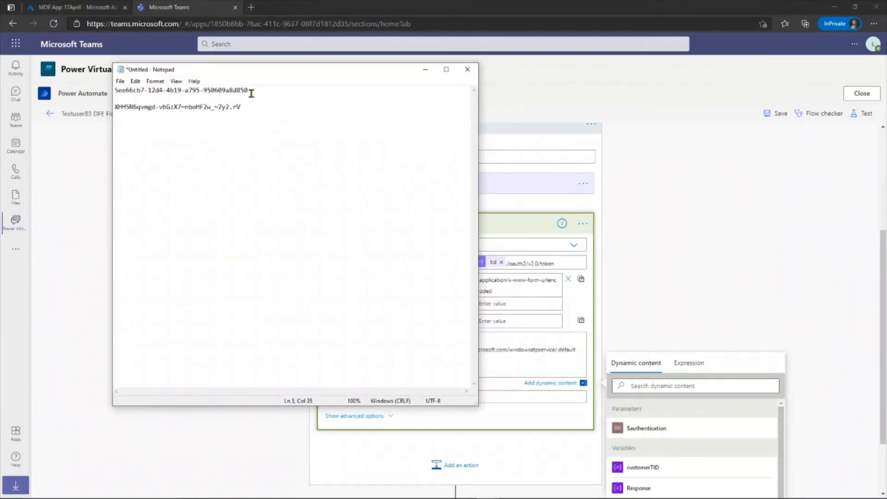
{"action": "left_click_drag", "start_coordinate": [251, 92], "coordinate": [118, 90]}
{"action": "key", "text": "ctrl+c"}
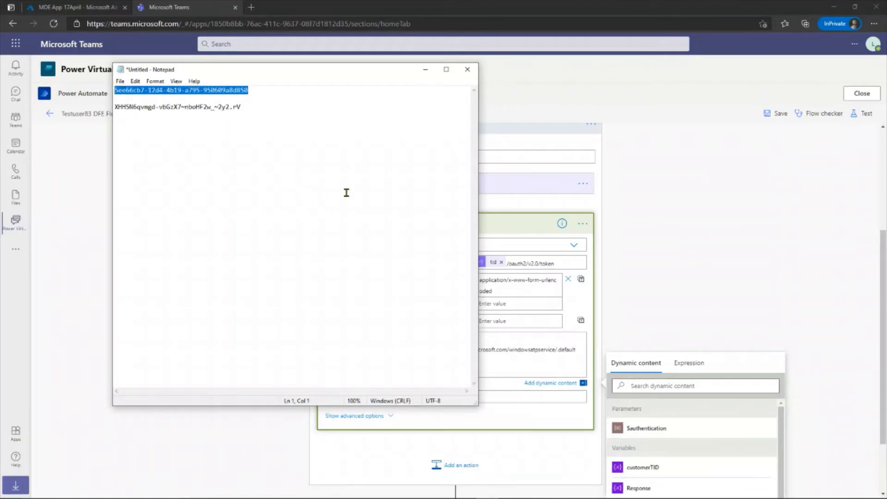
{"action": "left_click", "coordinate": [693, 242]}
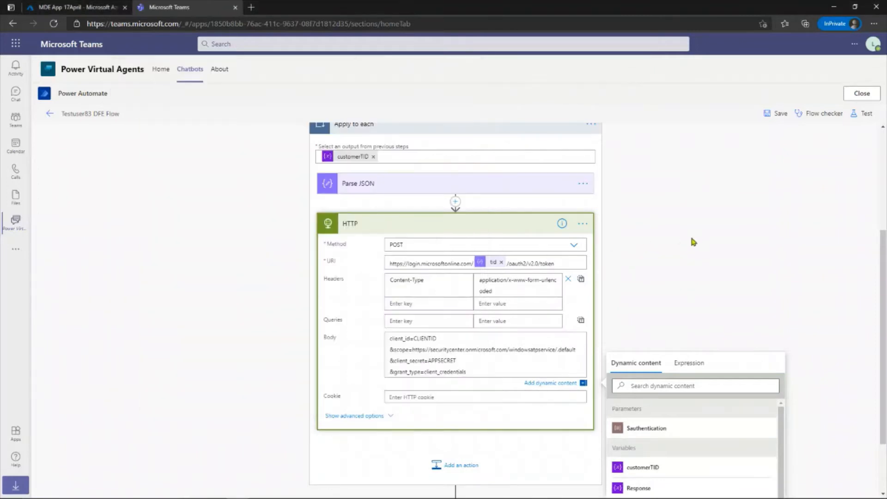
{"action": "double_click", "coordinate": [414, 337]}
{"action": "key", "text": "ctrl+v"}
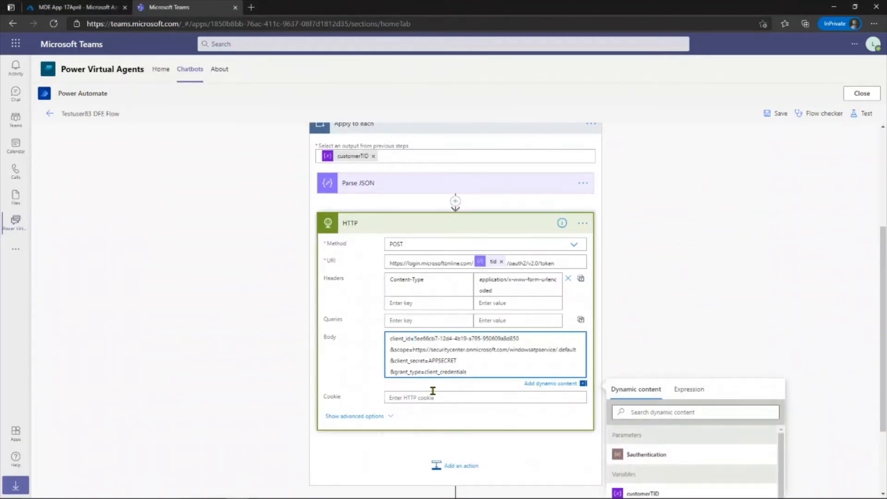
- Copy the app's client secret from the Notepad note and replace the APPSECRET placeholder in the HTTP body with it
{"action": "key", "text": "alt+Tab"}
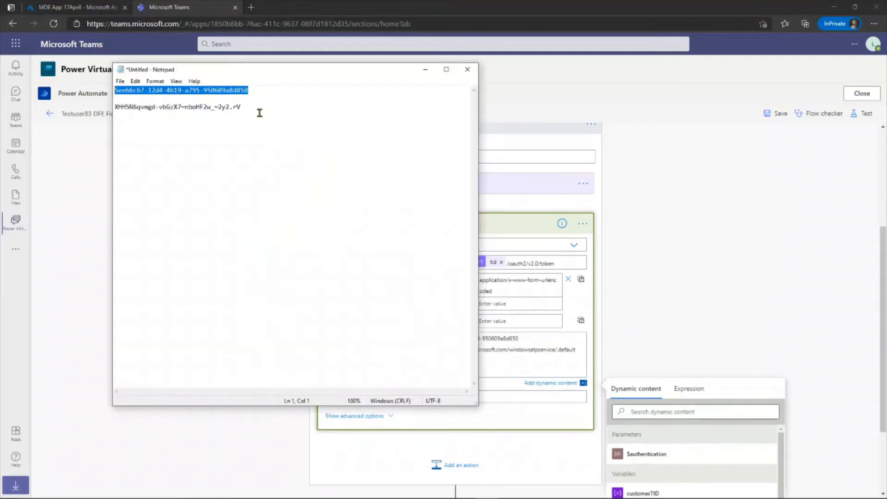
{"action": "mouse_move", "coordinate": [241, 107]}
{"action": "left_mouse_down"}
{"action": "mouse_move", "coordinate": [97, 106]}
{"action": "mouse_move", "coordinate": [242, 107]}
{"action": "left_mouse_up"}
{"action": "left_click", "coordinate": [153, 108]}
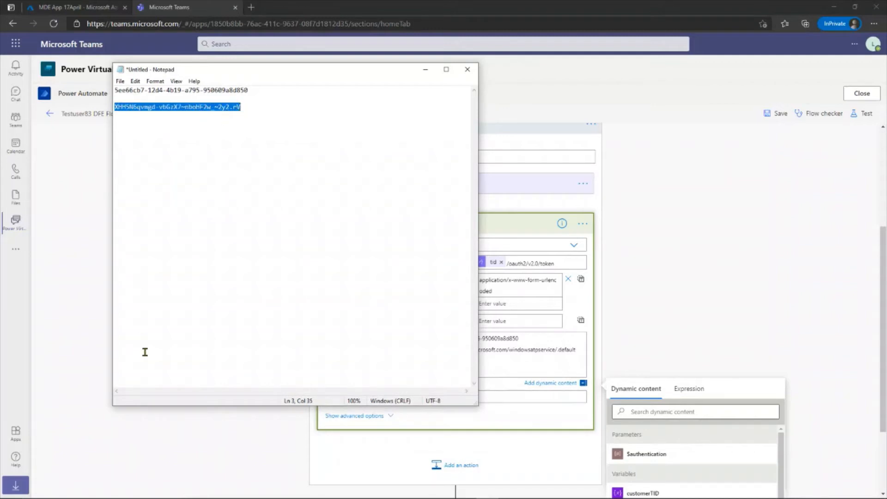
{"action": "left_click", "coordinate": [156, 487]}
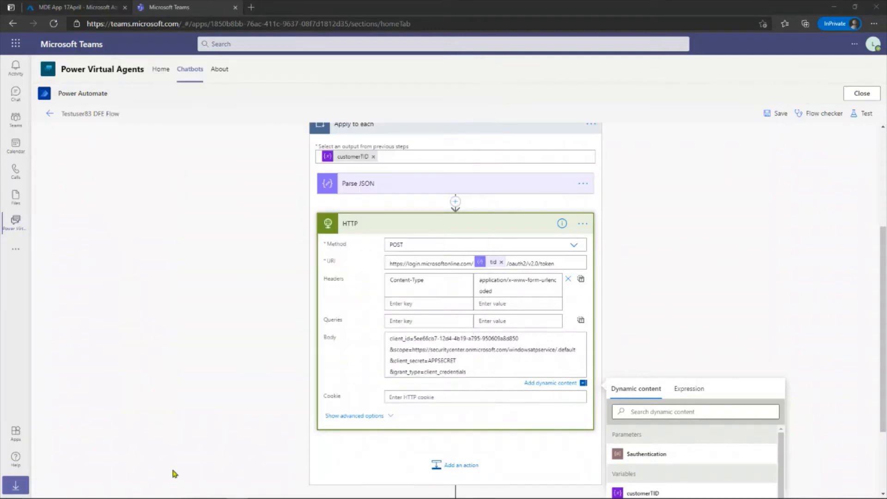
{"action": "double_click", "coordinate": [427, 359]}
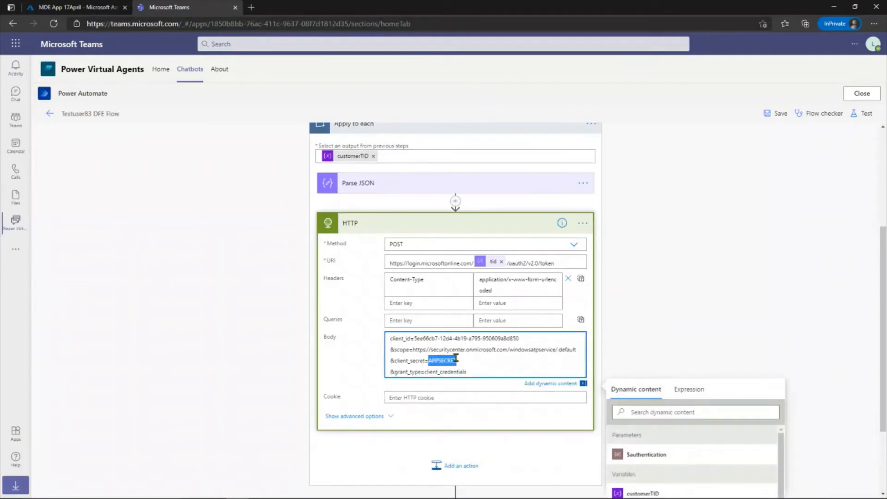
{"action": "key", "text": "ctrl+v"}
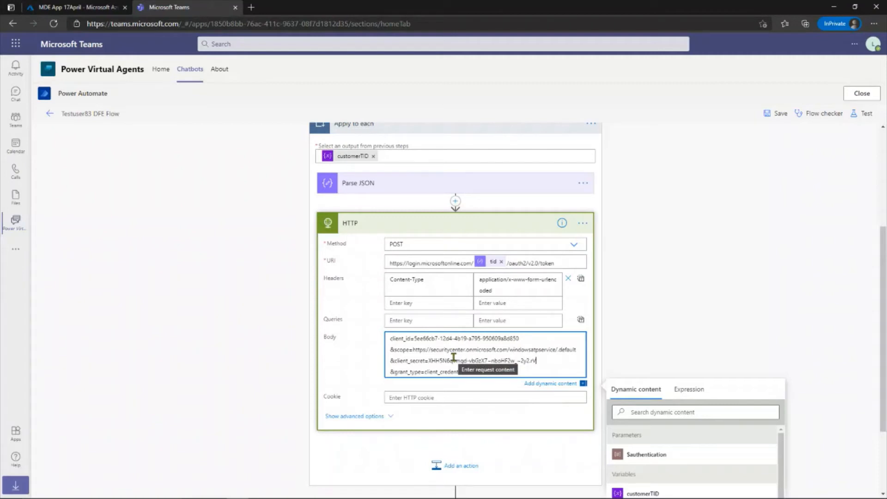
{"action": "scroll", "coordinate": [455, 361], "scroll_direction": "down", "scroll_amount": 2}
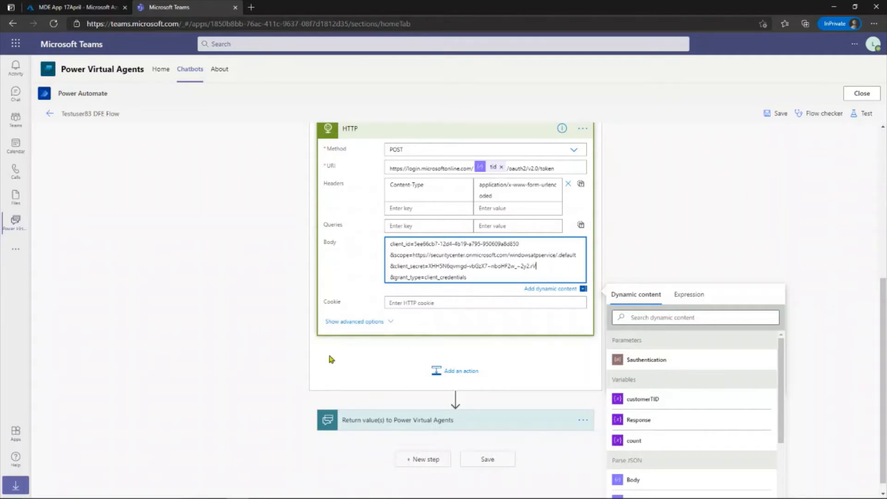
{"action": "left_click", "coordinate": [277, 349]}
- Add a text input to the flow's Power Virtual Agents trigger, with Answer as both its name and its prompt
{"action": "scroll", "coordinate": [275, 342], "scroll_direction": "up", "scroll_amount": 5}
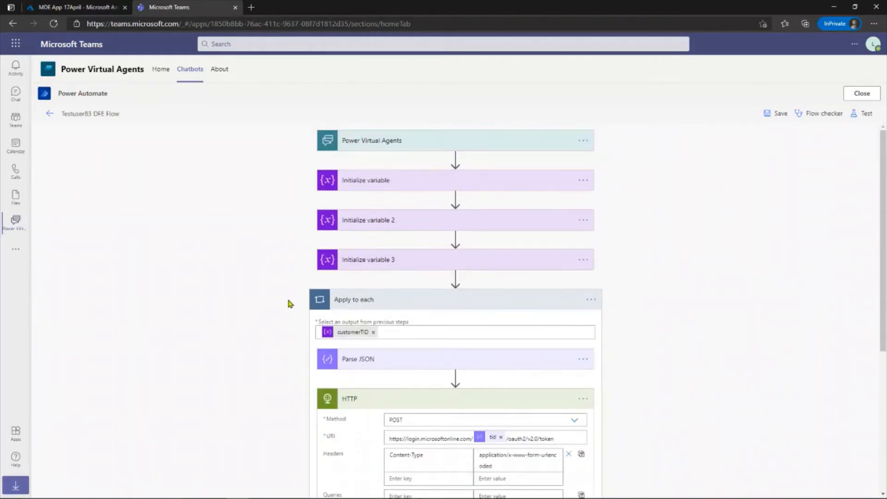
{"action": "scroll", "coordinate": [290, 304], "scroll_direction": "down", "scroll_amount": 5}
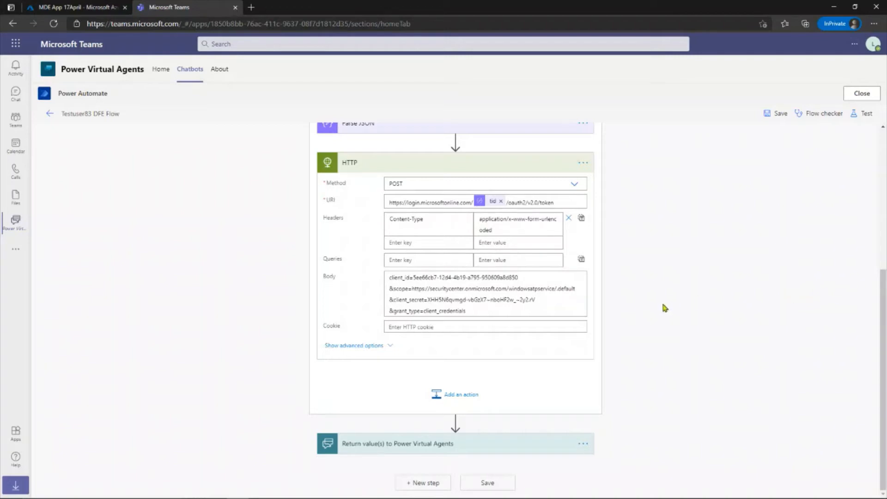
{"action": "scroll", "coordinate": [644, 279], "scroll_direction": "up", "scroll_amount": 5}
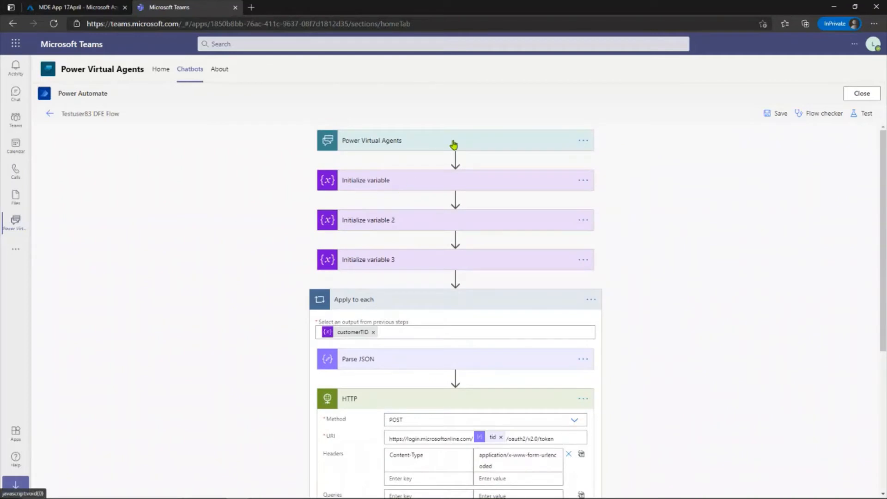
{"action": "left_click", "coordinate": [453, 145]}
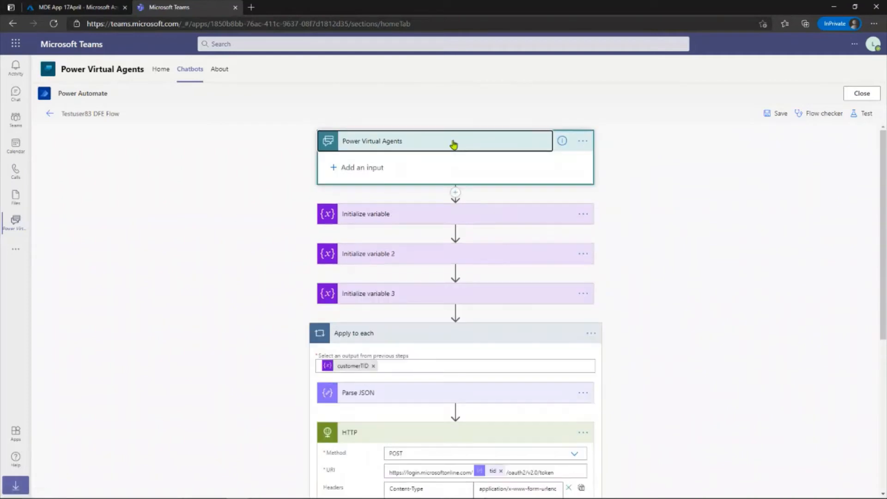
{"action": "left_click", "coordinate": [342, 167]}
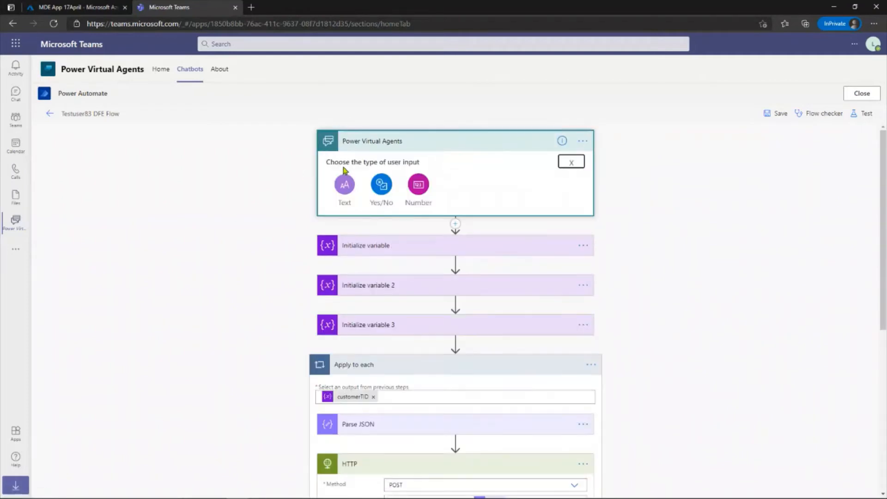
{"action": "left_click", "coordinate": [350, 189]}
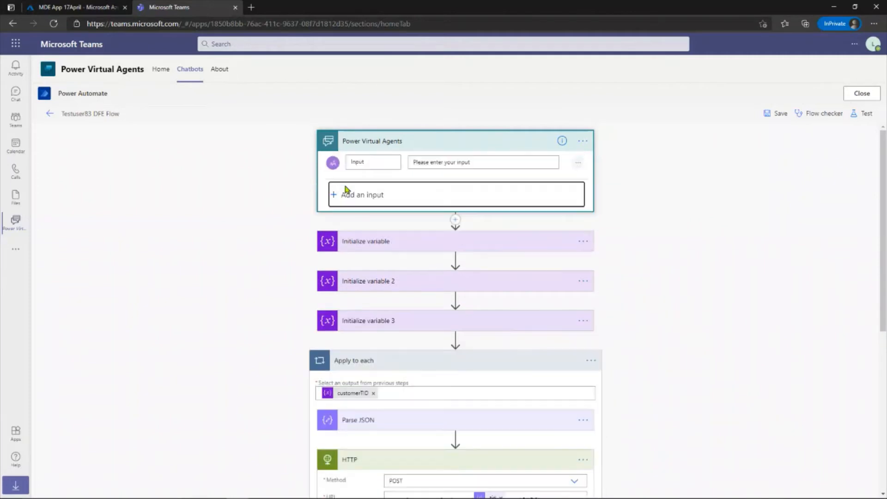
{"action": "left_click", "coordinate": [379, 163]}
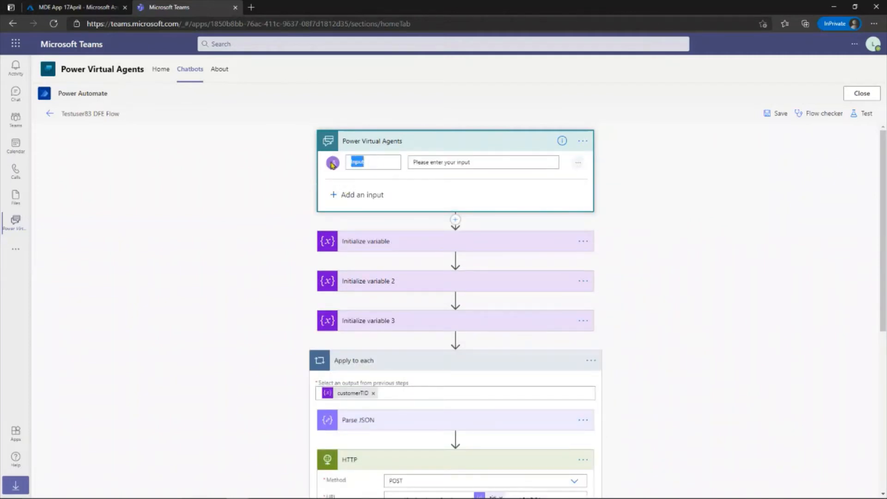
{"action": "type", "text": "Answer"}
{"action": "left_click_drag", "start_coordinate": [475, 162], "coordinate": [413, 162]}
{"action": "type", "text": "Answer"}
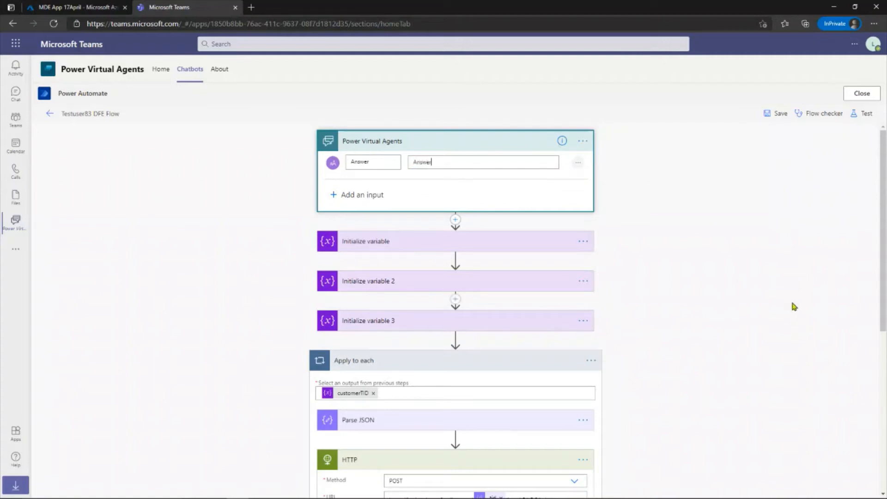
- Save the Defender for Endpoint flow and close the flow editor to return to the chatbot topic
{"action": "left_click", "coordinate": [778, 114]}
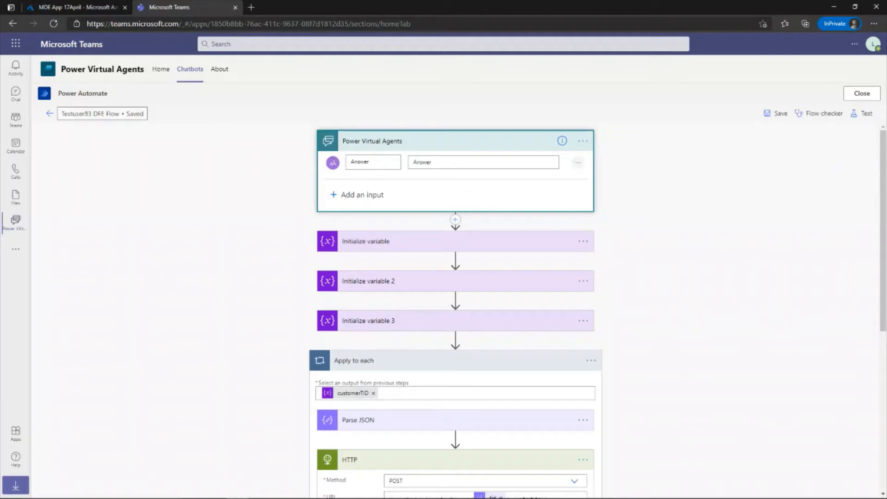
{"action": "scroll", "coordinate": [678, 245], "scroll_direction": "down", "scroll_amount": 5}
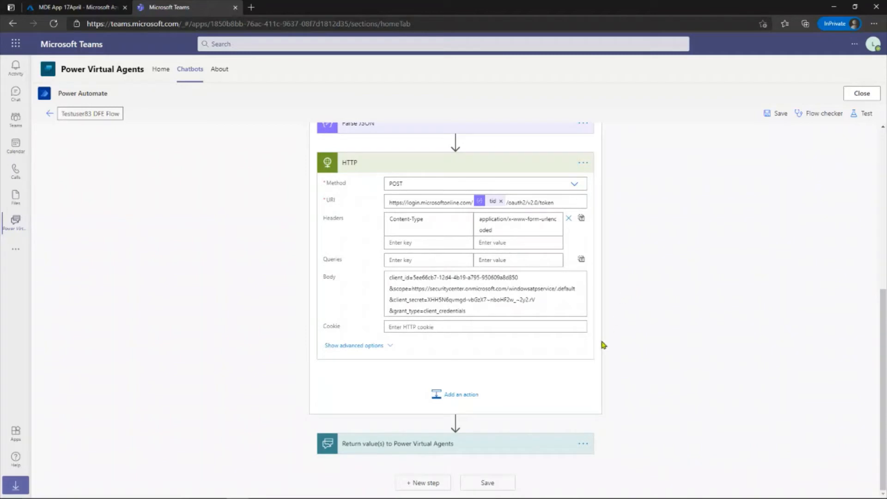
{"action": "left_click", "coordinate": [499, 482]}
{"action": "left_click", "coordinate": [862, 93]}
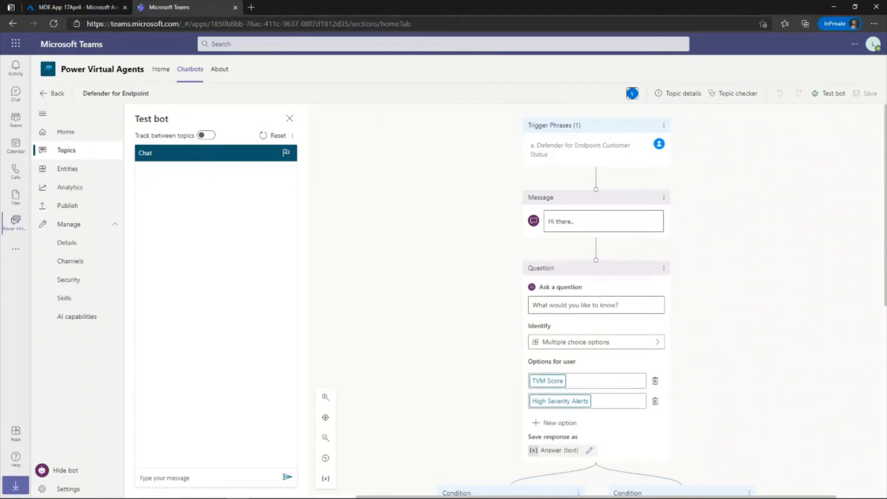
- Call Testuser83 DFE Flow after the TVM Score branch's message, passing the Answer variable as its Answer input
{"action": "scroll", "coordinate": [739, 398], "scroll_direction": "down", "scroll_amount": 8}
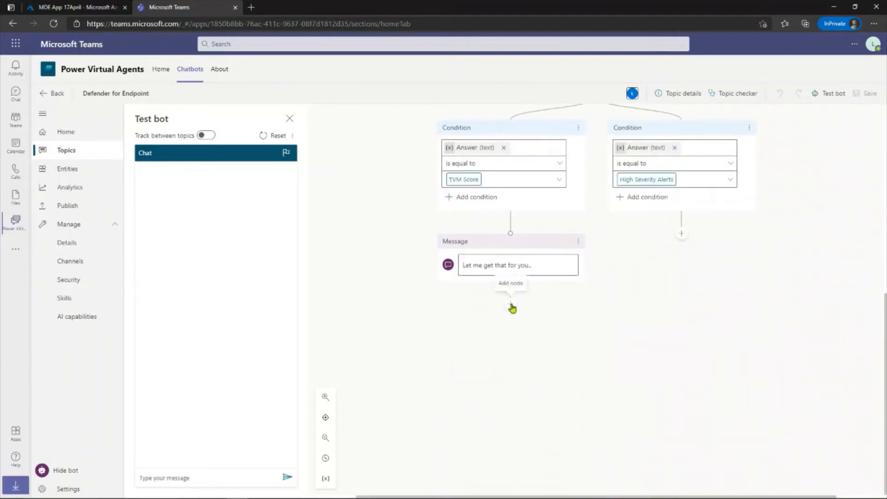
{"action": "left_click", "coordinate": [511, 305]}
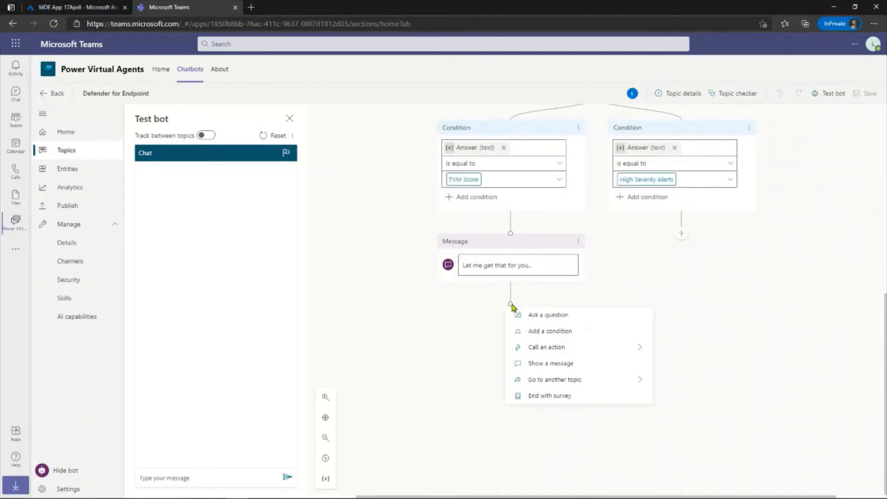
{"action": "left_click", "coordinate": [486, 348]}
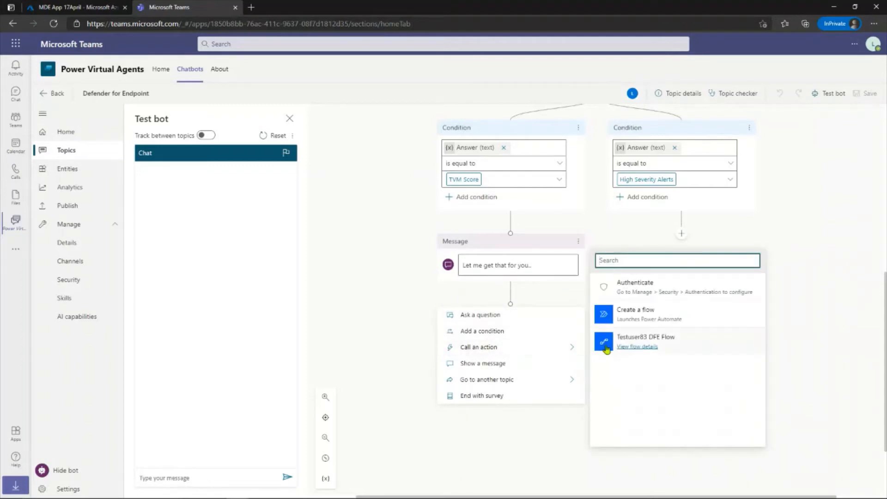
{"action": "left_click", "coordinate": [659, 340]}
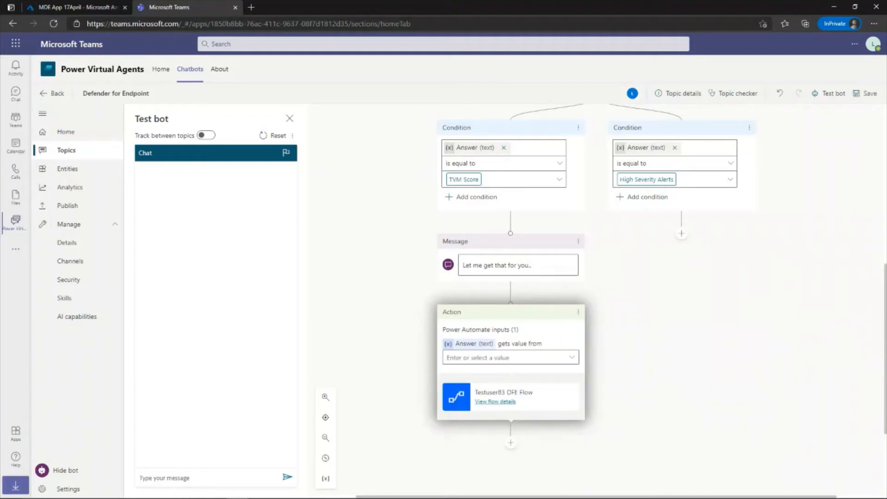
{"action": "left_click", "coordinate": [569, 358]}
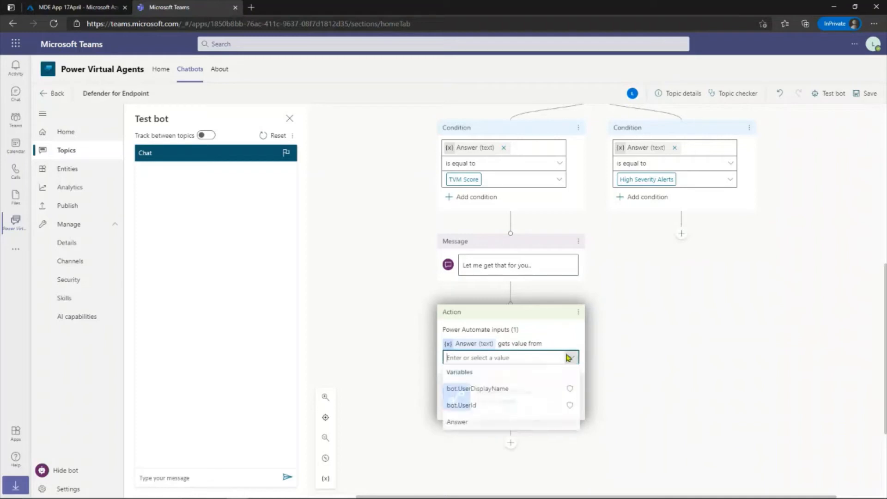
{"action": "left_click", "coordinate": [457, 422]}
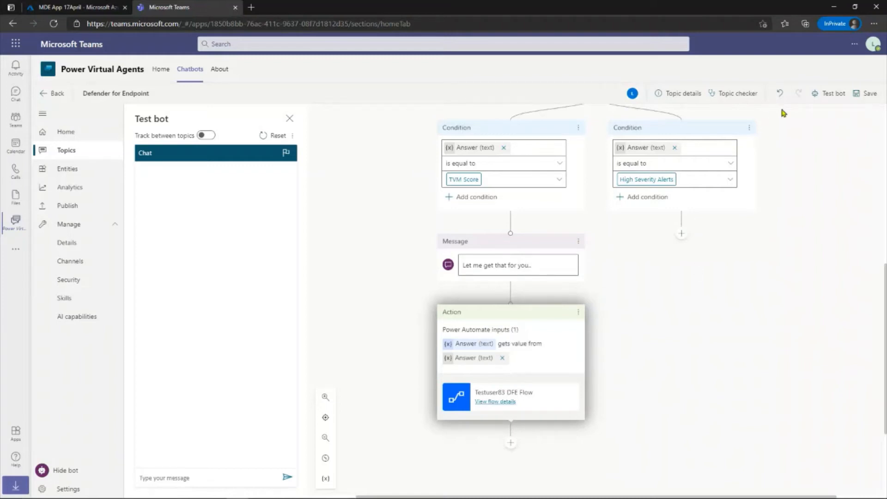
- Save the topic and test the bot with the trigger phrase "Defender for Endpoint Customer Status", answering its question with TVM Score
{"action": "left_click", "coordinate": [855, 94]}
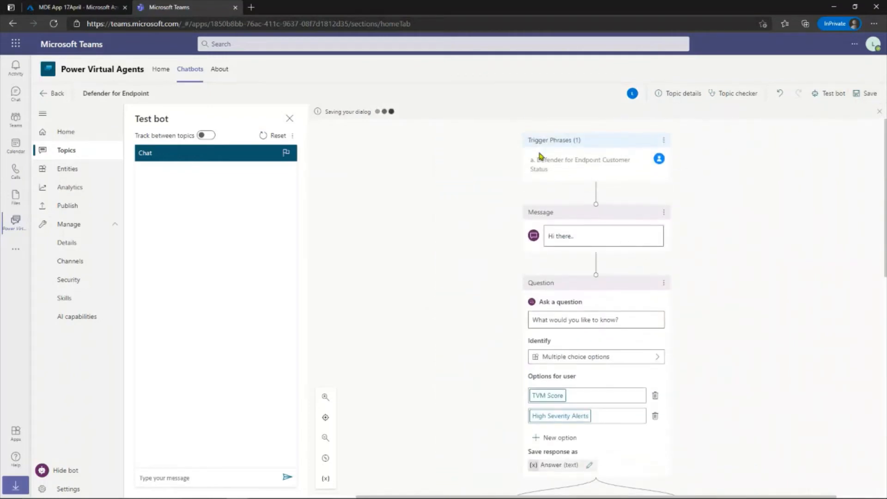
{"action": "left_click_drag", "start_coordinate": [537, 160], "coordinate": [558, 171]}
{"action": "key", "text": "ctrl+c"}
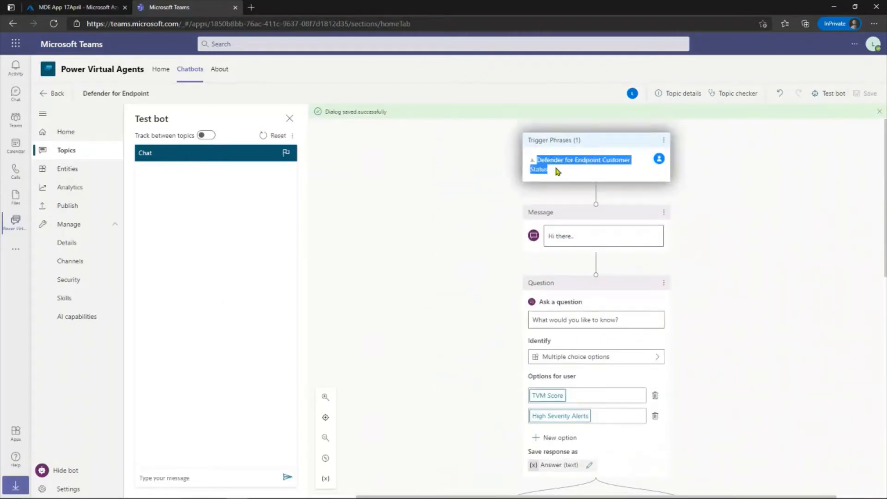
{"action": "left_click", "coordinate": [203, 476]}
{"action": "key", "text": "ctrl+v"}
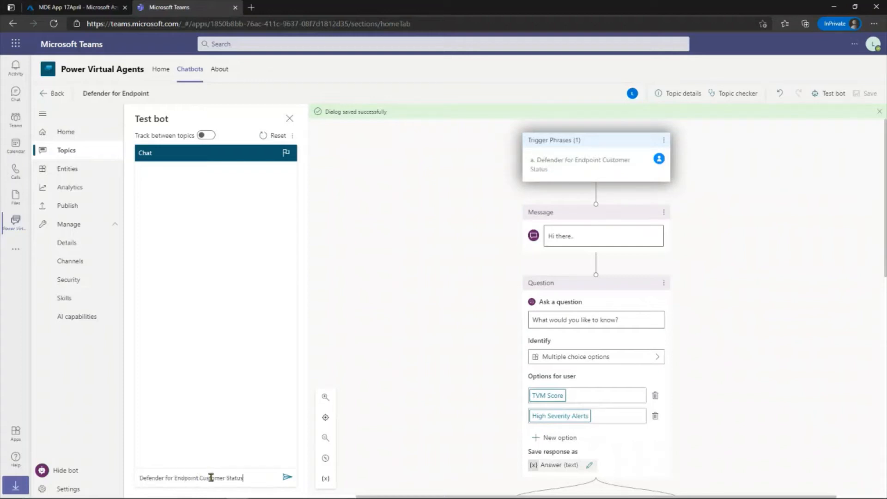
{"action": "left_click", "coordinate": [287, 476]}
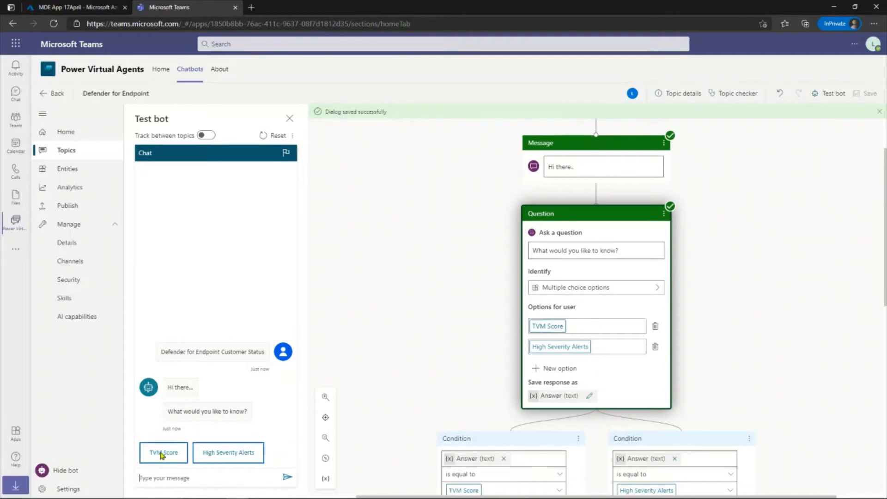
{"action": "left_click", "coordinate": [159, 454]}
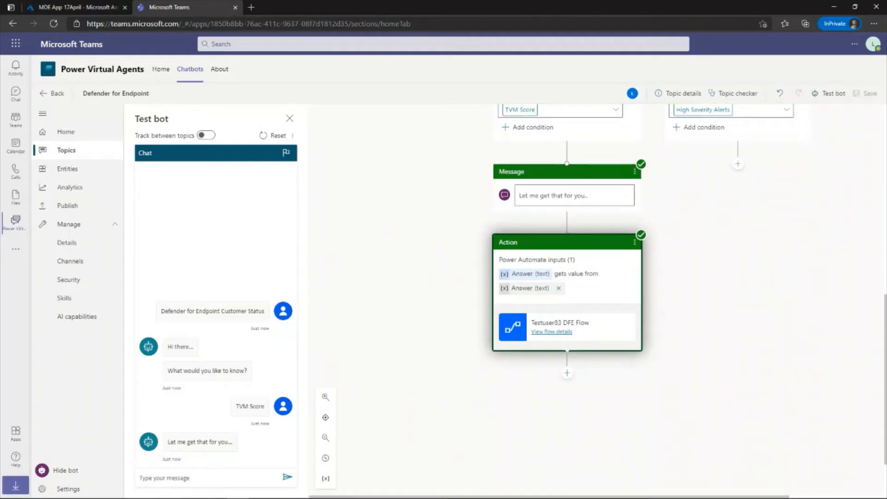
- Open the latest run of Testuser83 DFE Flow and examine the HTTP action's inputs and outputs inside the Apply to each loop
{"action": "left_click", "coordinate": [558, 332]}
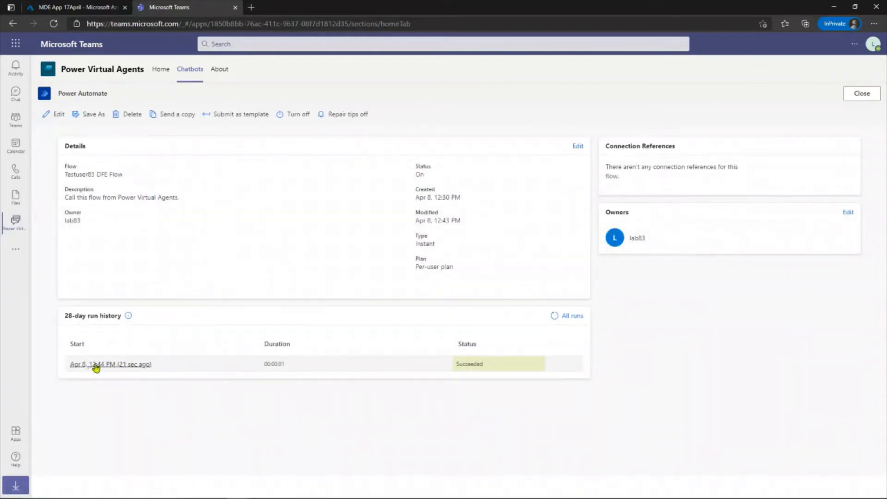
{"action": "left_click", "coordinate": [119, 365]}
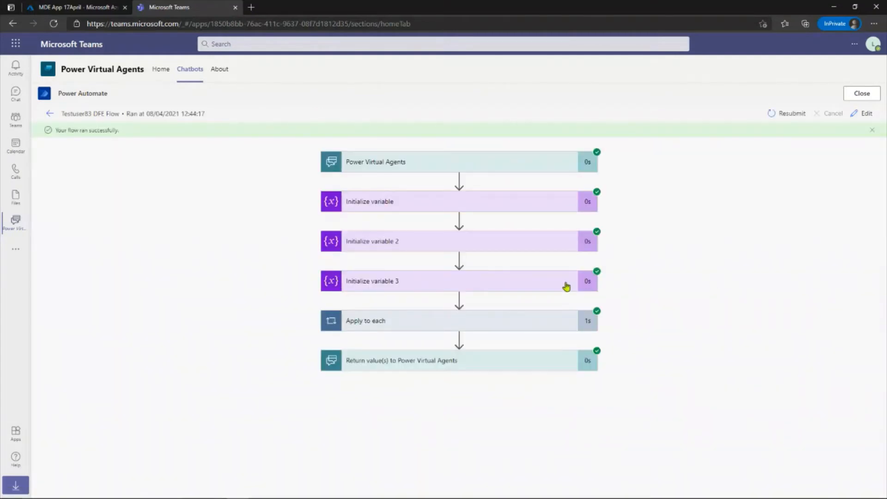
{"action": "left_click", "coordinate": [429, 321]}
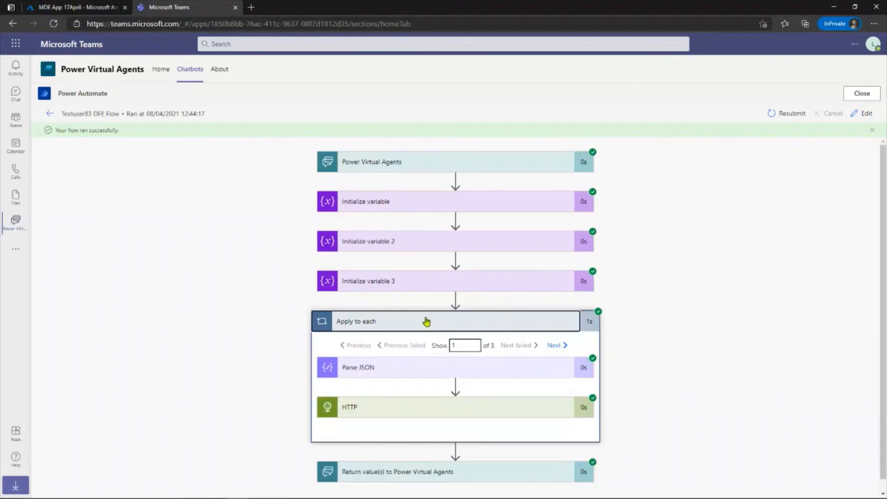
{"action": "scroll", "coordinate": [427, 321], "scroll_direction": "down", "scroll_amount": 1}
{"action": "left_click", "coordinate": [416, 396]}
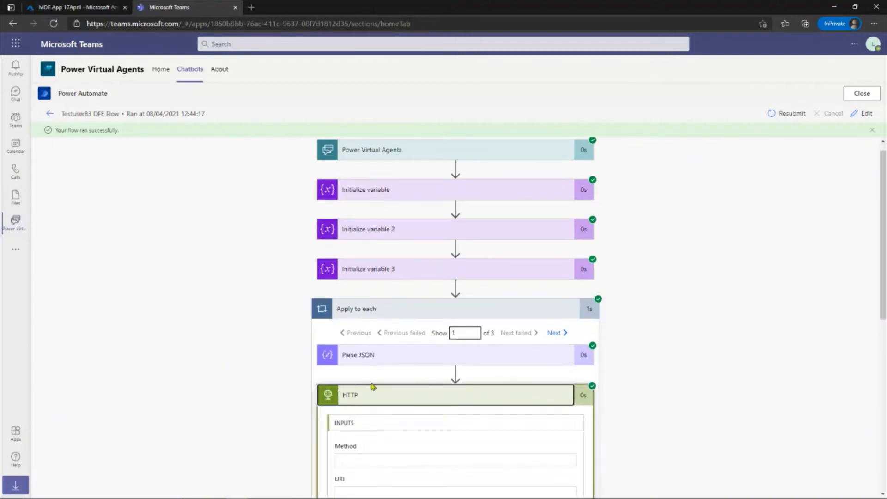
{"action": "scroll", "coordinate": [384, 380], "scroll_direction": "down", "scroll_amount": 5}
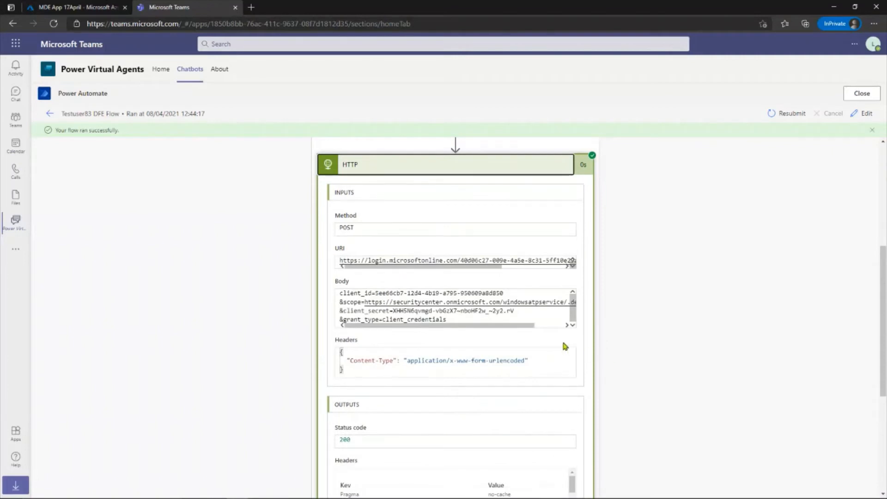
{"action": "scroll", "coordinate": [621, 402], "scroll_direction": "down", "scroll_amount": 2}
{"action": "scroll", "coordinate": [383, 394], "scroll_direction": "down", "scroll_amount": 4}
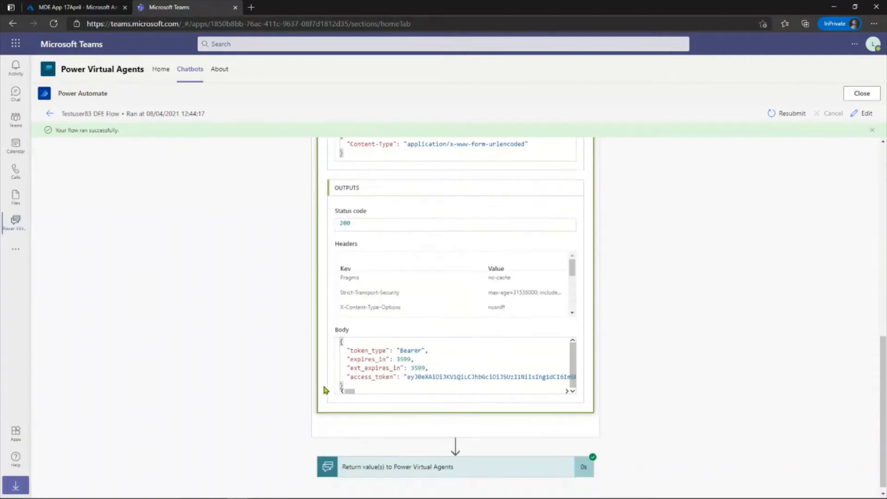
- Copy the HTTP action's full output body, including the access token, from the flow run and paste it below the existing text in Notepad
{"action": "mouse_move", "coordinate": [351, 387]}
{"action": "left_mouse_down"}
{"action": "mouse_move", "coordinate": [560, 391]}
{"action": "mouse_move", "coordinate": [338, 387]}
{"action": "left_mouse_up"}
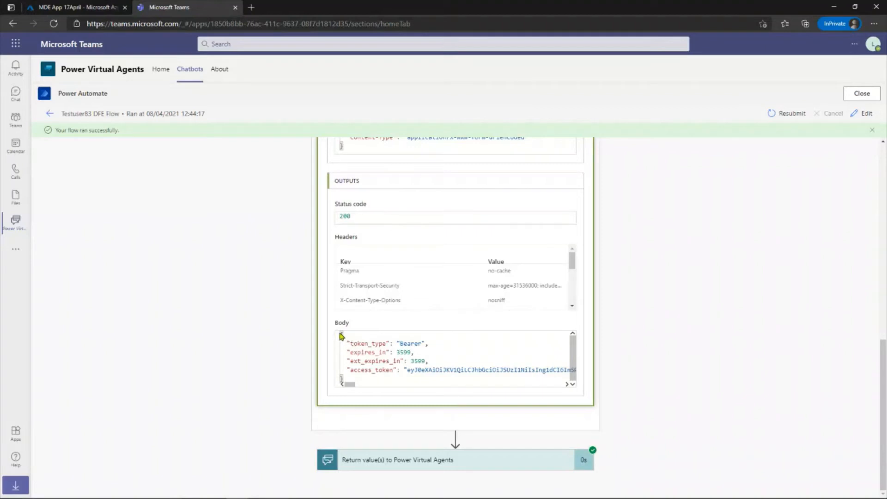
{"action": "left_click_drag", "start_coordinate": [341, 335], "coordinate": [385, 377]}
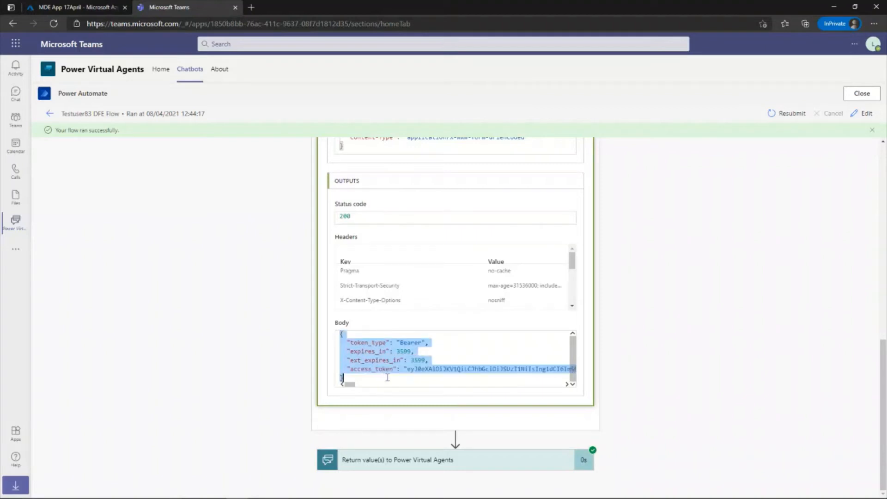
{"action": "right_click", "coordinate": [391, 363]}
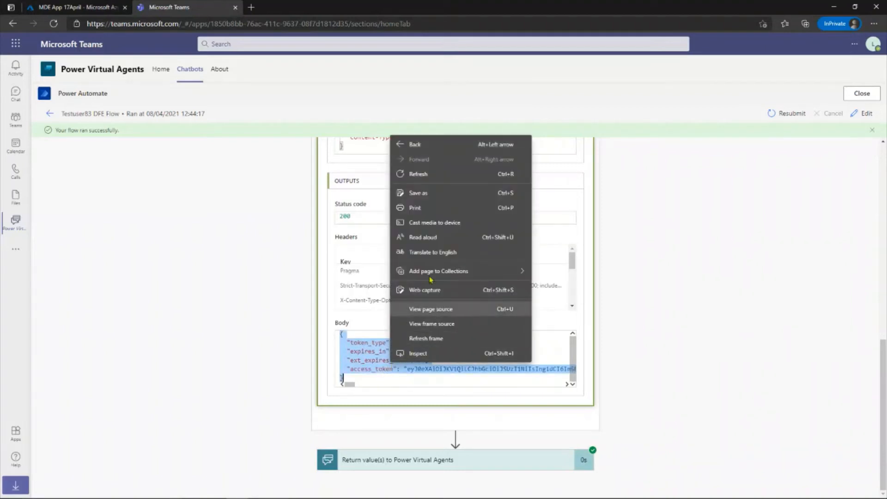
{"action": "left_click", "coordinate": [346, 361]}
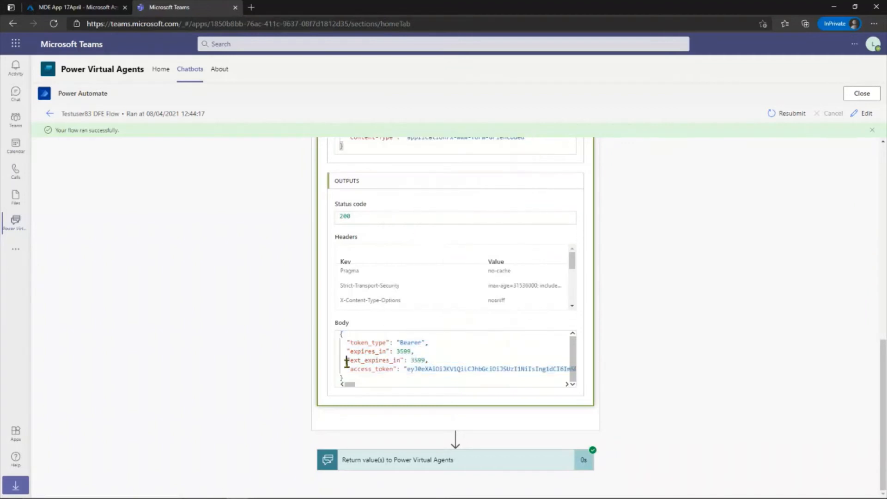
{"action": "left_click_drag", "start_coordinate": [349, 376], "coordinate": [341, 334]}
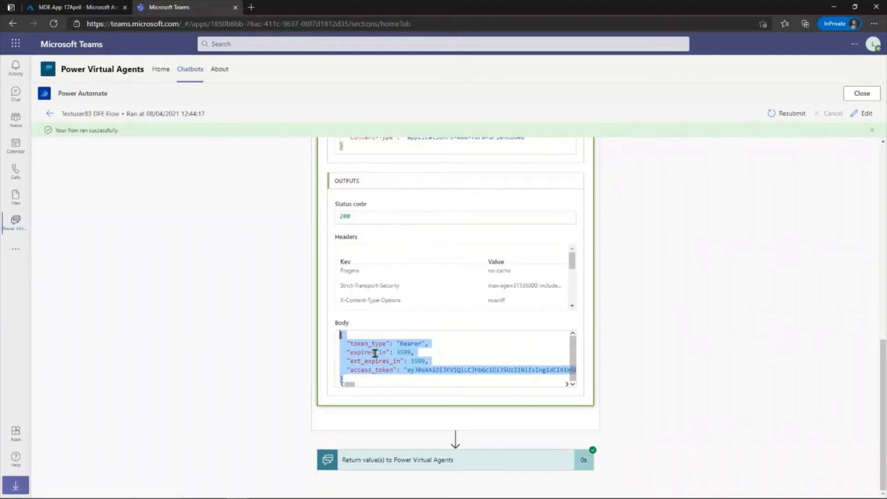
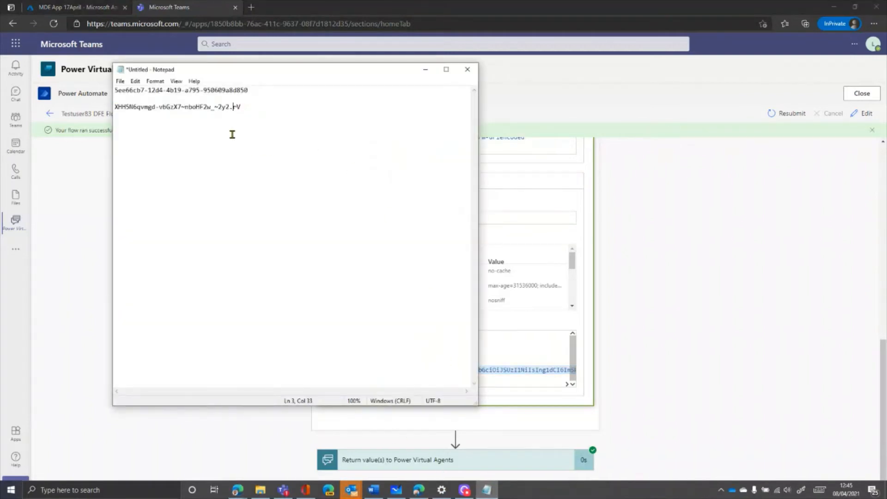
{"action": "left_click", "coordinate": [267, 109]}
{"action": "key", "text": "Return"}
{"action": "key", "text": "ctrl+v"}
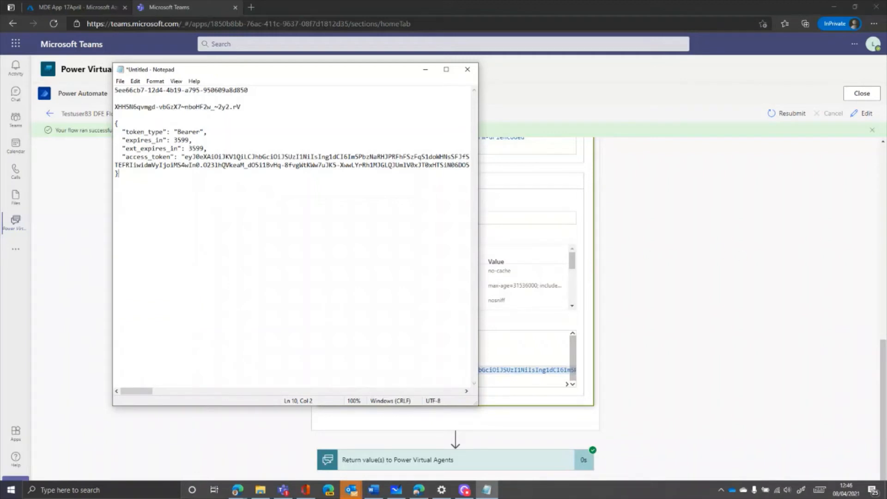
- Switch back to the flow run, show iteration 2 of Apply to each, and compare its HTTP output token with the one in Notepad
{"action": "left_click", "coordinate": [769, 289]}
{"action": "scroll", "coordinate": [540, 245], "scroll_direction": "up", "scroll_amount": 7}
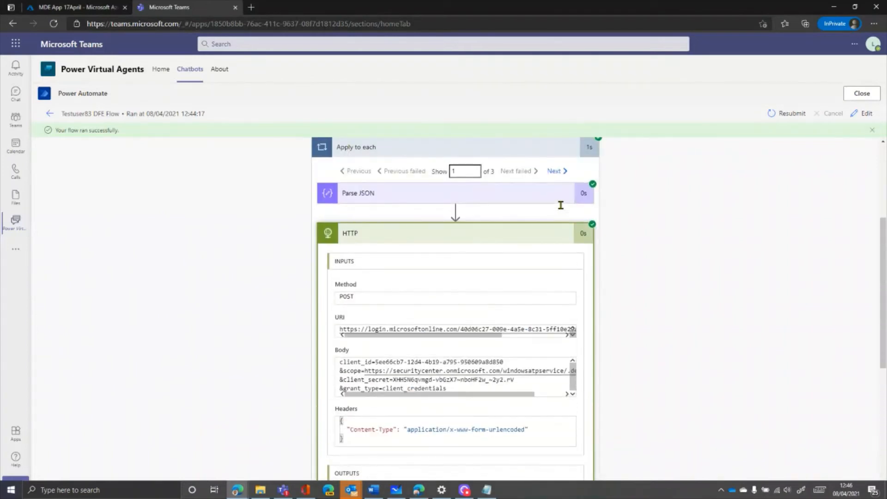
{"action": "left_click", "coordinate": [551, 171]}
{"action": "scroll", "coordinate": [397, 360], "scroll_direction": "down", "scroll_amount": 10}
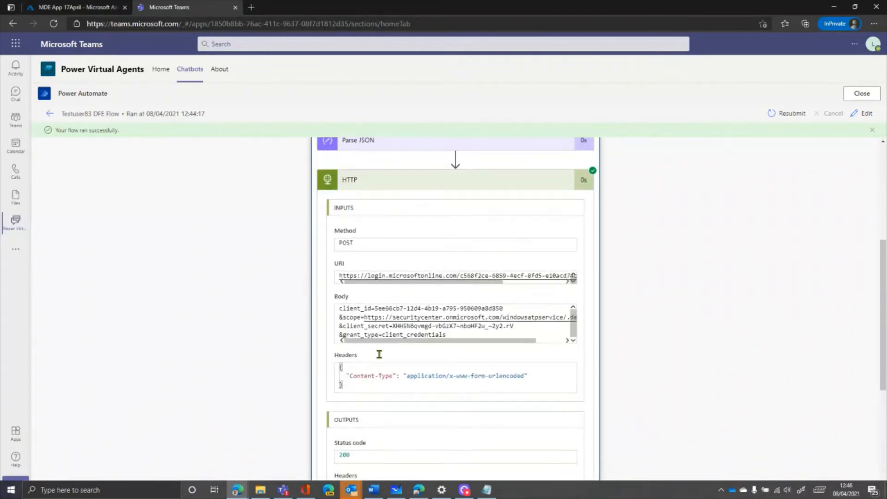
{"action": "left_click", "coordinate": [480, 489]}
{"action": "left_click", "coordinate": [480, 490]}
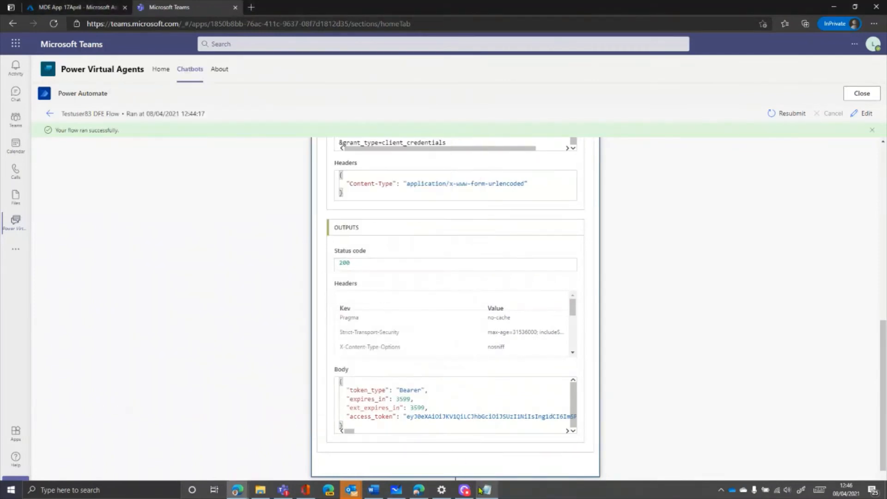
{"action": "left_click", "coordinate": [480, 489]}
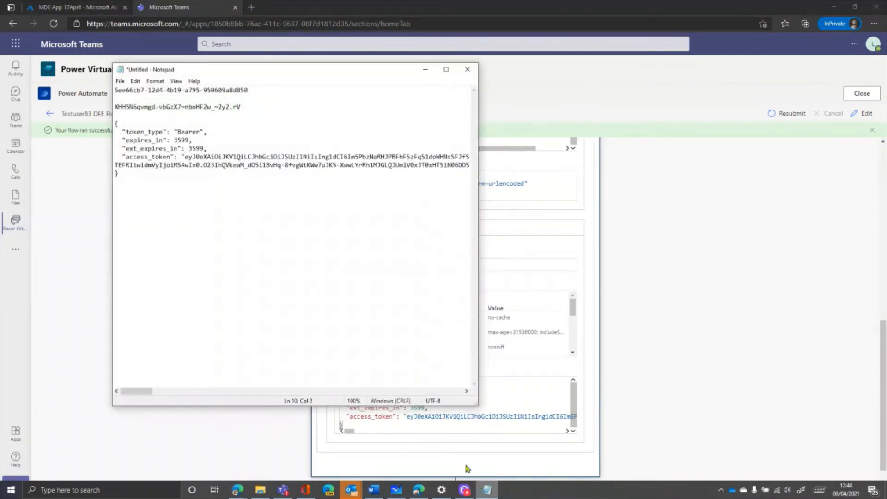
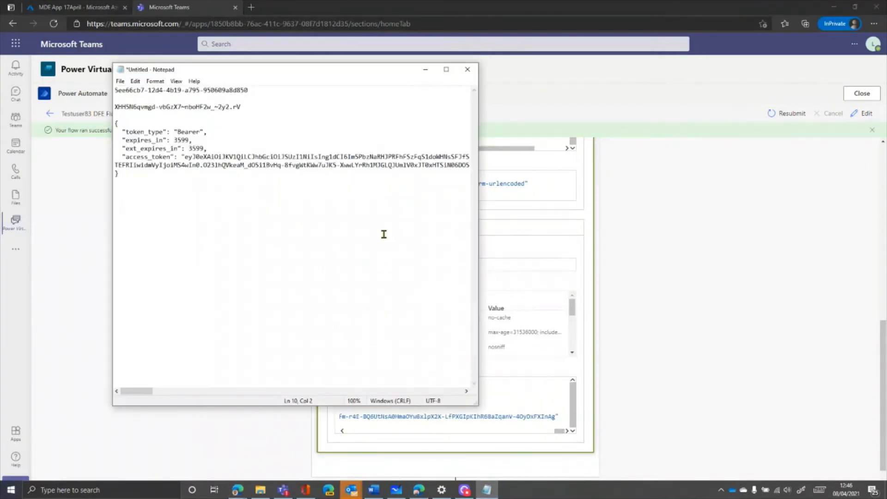
{"action": "left_click_drag", "start_coordinate": [150, 391], "coordinate": [244, 388]}
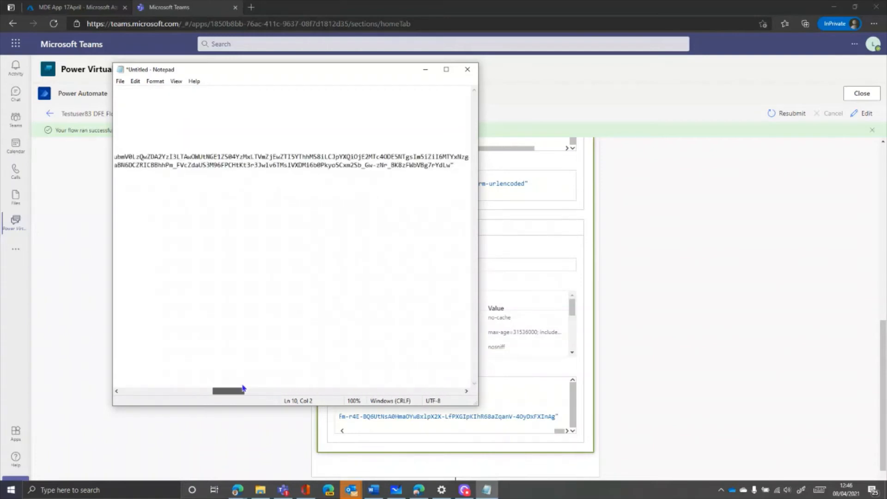
{"action": "left_click", "coordinate": [661, 327]}
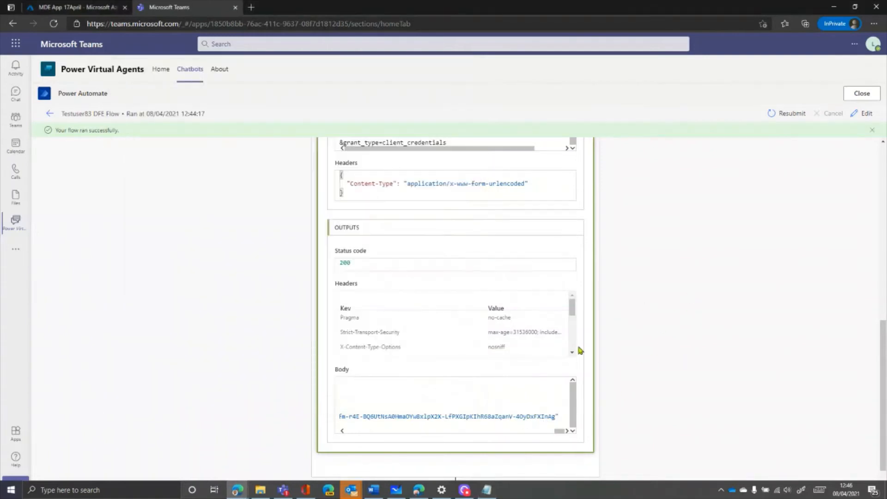
- Show iteration 3 of Apply to each in the flow run and examine its HTTP request inputs and token response
{"action": "scroll", "coordinate": [412, 304], "scroll_direction": "up", "scroll_amount": 5}
{"action": "scroll", "coordinate": [417, 310], "scroll_direction": "up", "scroll_amount": 2}
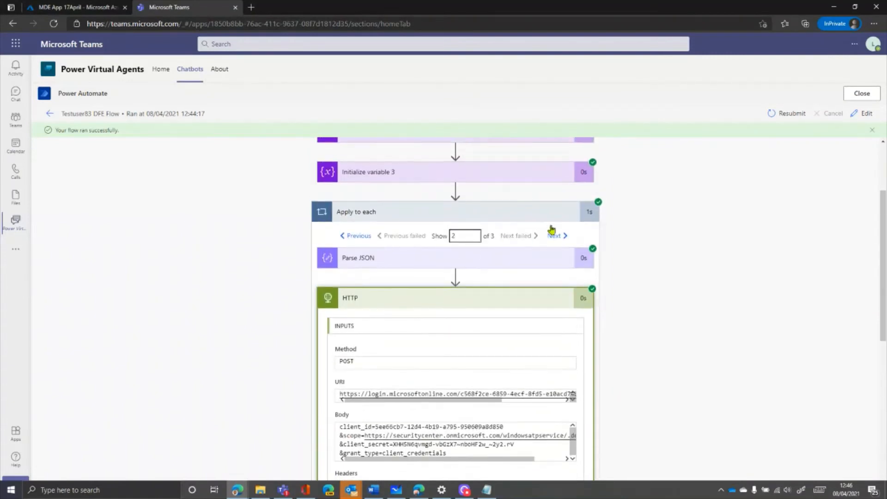
{"action": "left_click", "coordinate": [559, 234]}
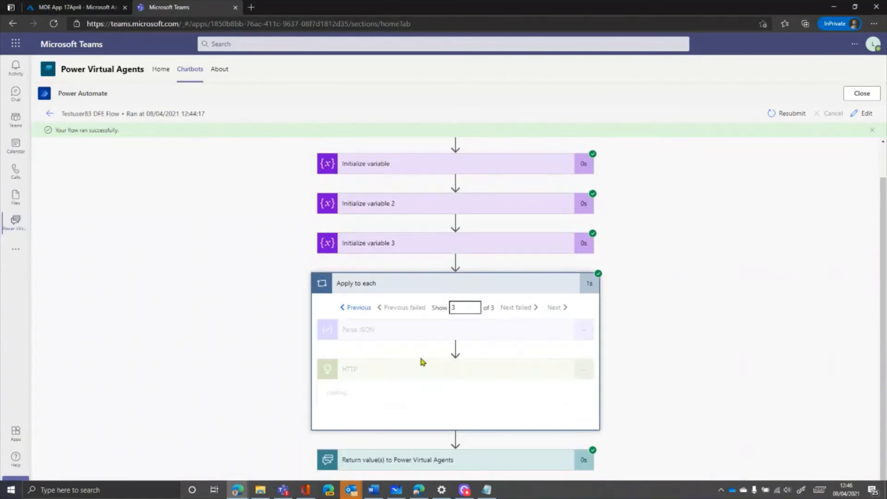
{"action": "scroll", "coordinate": [434, 356], "scroll_direction": "down", "scroll_amount": 1}
{"action": "scroll", "coordinate": [452, 357], "scroll_direction": "down", "scroll_amount": 3}
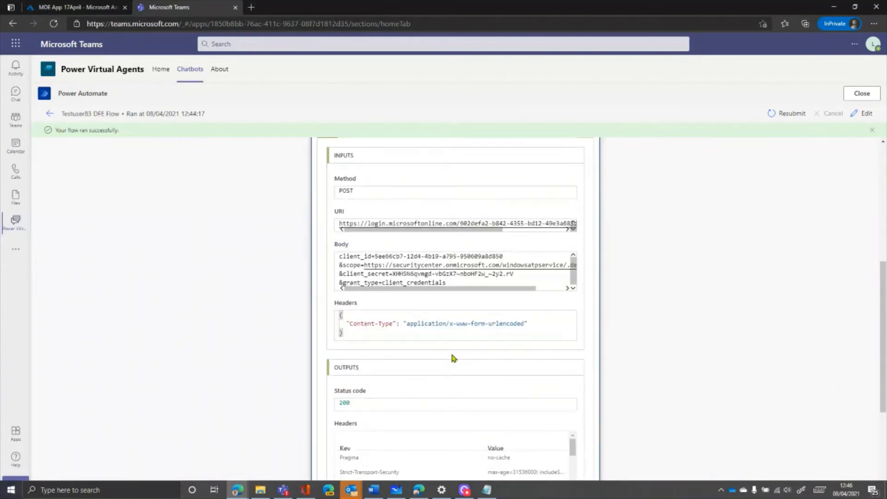
{"action": "scroll", "coordinate": [452, 355], "scroll_direction": "up", "scroll_amount": 1}
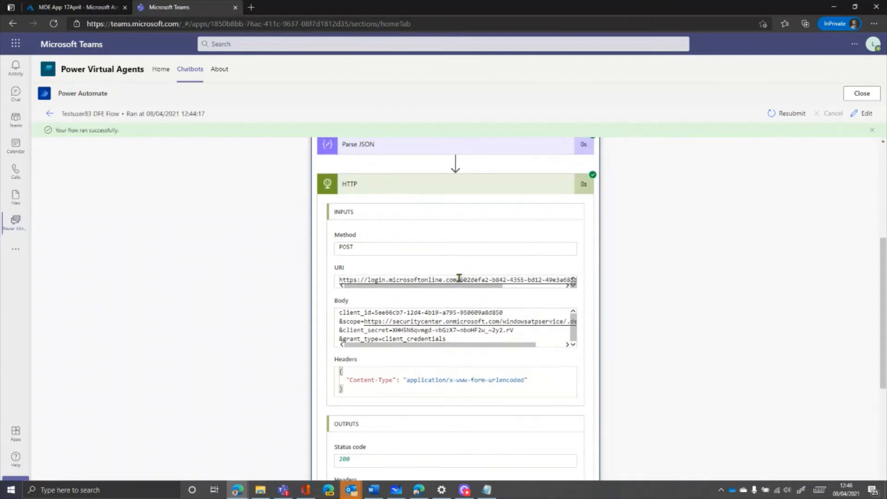
{"action": "scroll", "coordinate": [385, 360], "scroll_direction": "down", "scroll_amount": 5}
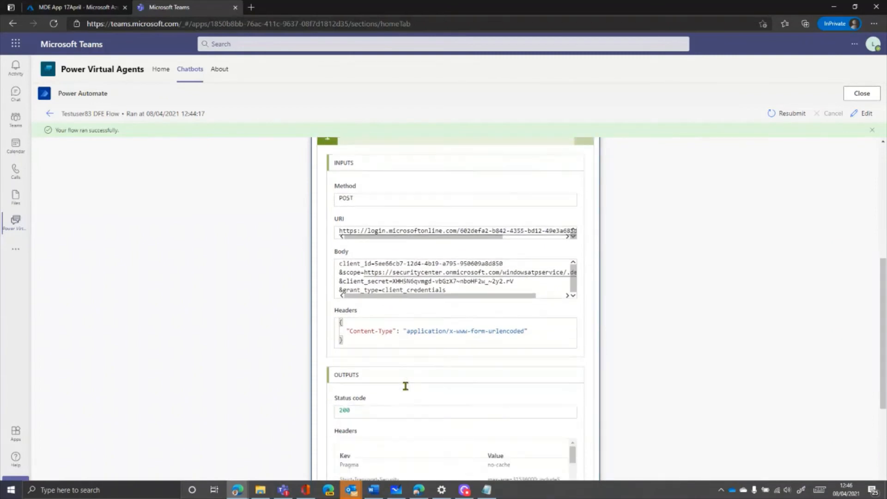
{"action": "left_click_drag", "start_coordinate": [351, 384], "coordinate": [314, 385]}
{"action": "scroll", "coordinate": [300, 374], "scroll_direction": "up", "scroll_amount": 1}
{"action": "scroll", "coordinate": [290, 365], "scroll_direction": "up", "scroll_amount": 7}
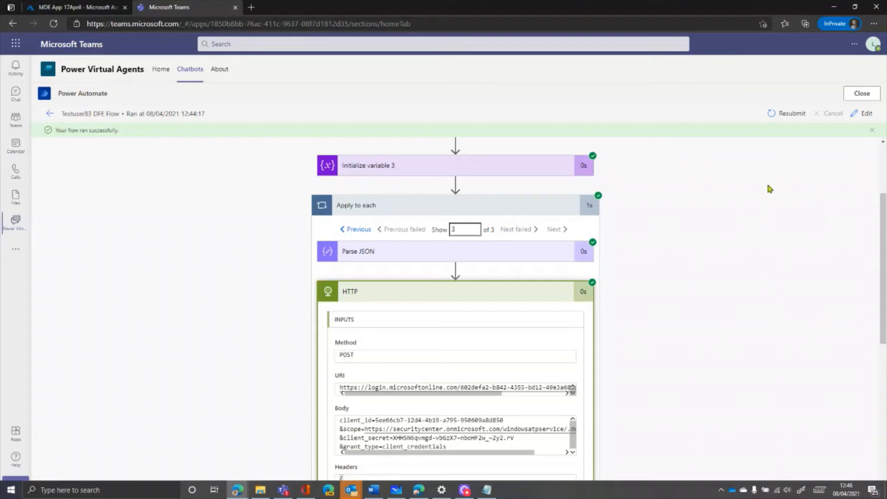
- Open the flow for editing and add a Parse JSON data operation after the HTTP action inside Apply to each
{"action": "left_click", "coordinate": [864, 117]}
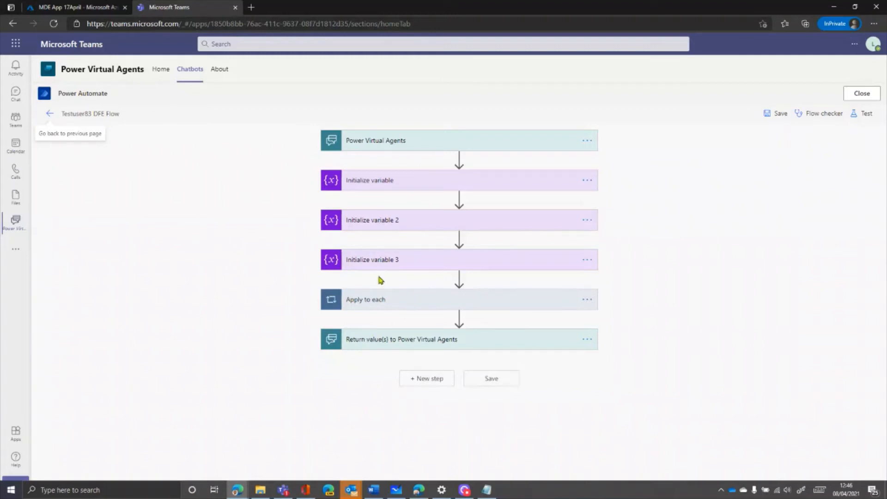
{"action": "left_click", "coordinate": [371, 306]}
{"action": "scroll", "coordinate": [370, 307], "scroll_direction": "down", "scroll_amount": 1}
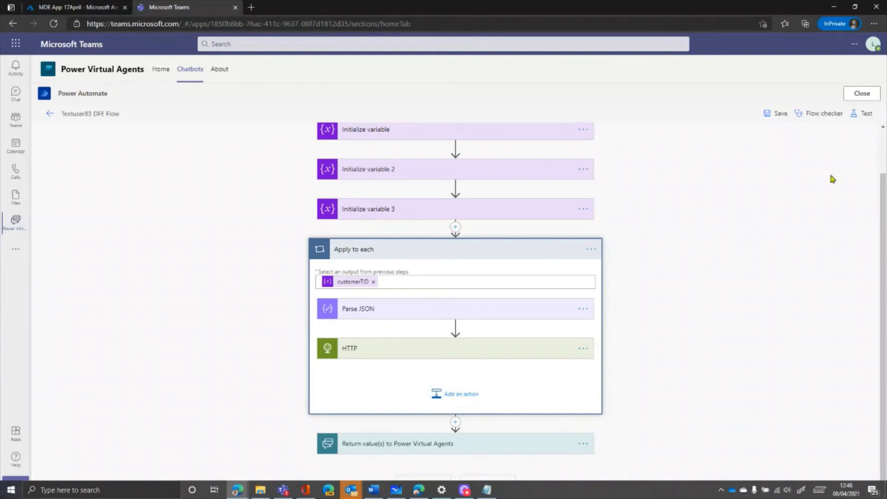
{"action": "left_click", "coordinate": [459, 394]}
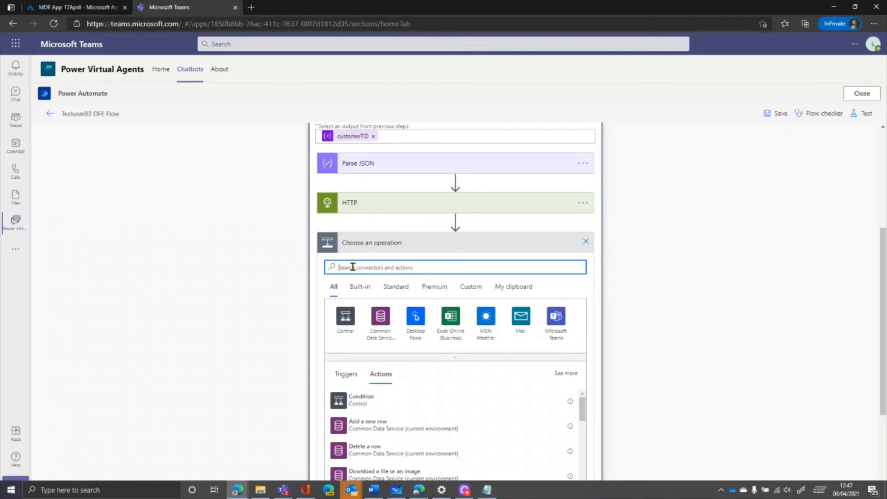
{"action": "type", "text": "parse"}
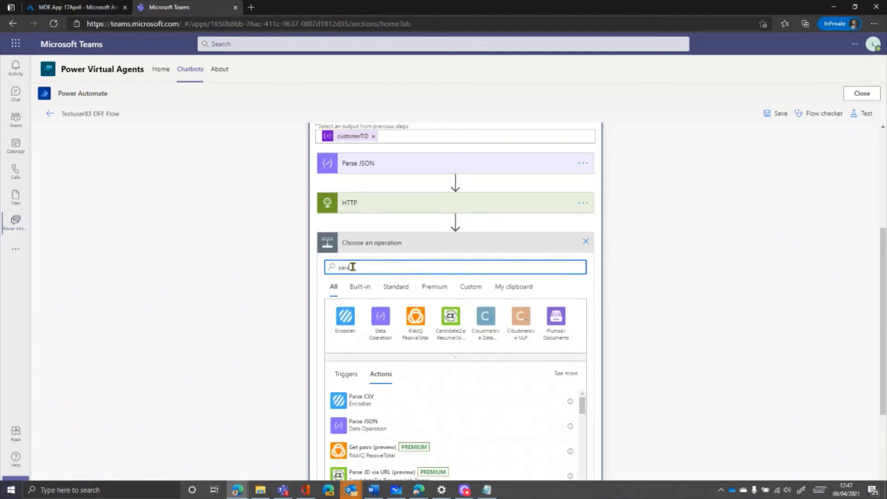
{"action": "left_click", "coordinate": [362, 428]}
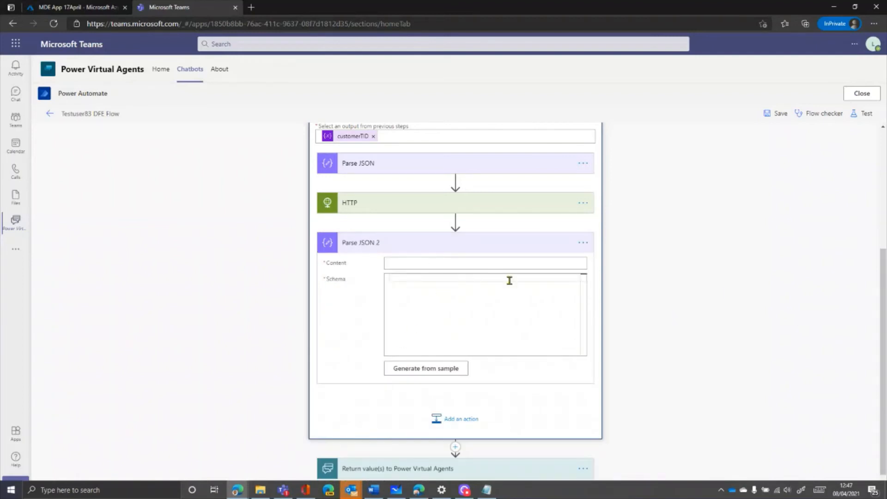
- Set the Content of the new Parse JSON action to the HTTP action's Body output and review the HTTP action's settings
{"action": "left_click", "coordinate": [438, 264]}
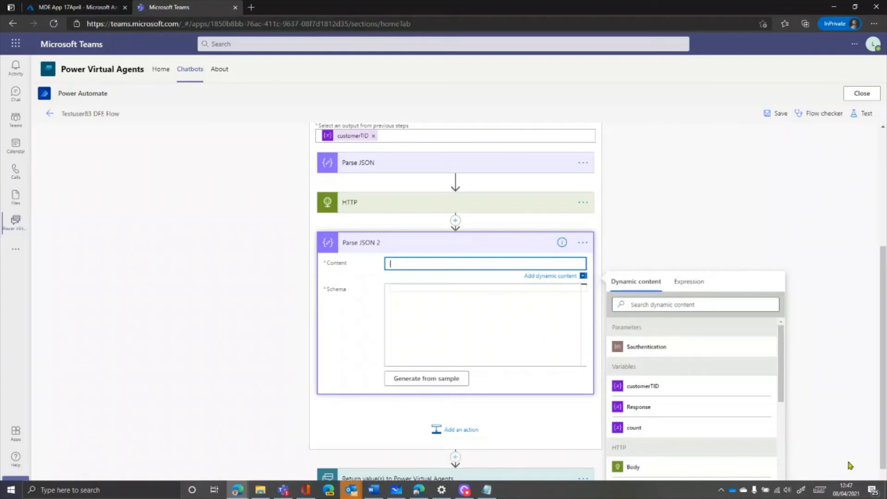
{"action": "scroll", "coordinate": [690, 413], "scroll_direction": "down", "scroll_amount": 1}
{"action": "scroll", "coordinate": [690, 413], "scroll_direction": "down", "scroll_amount": 1}
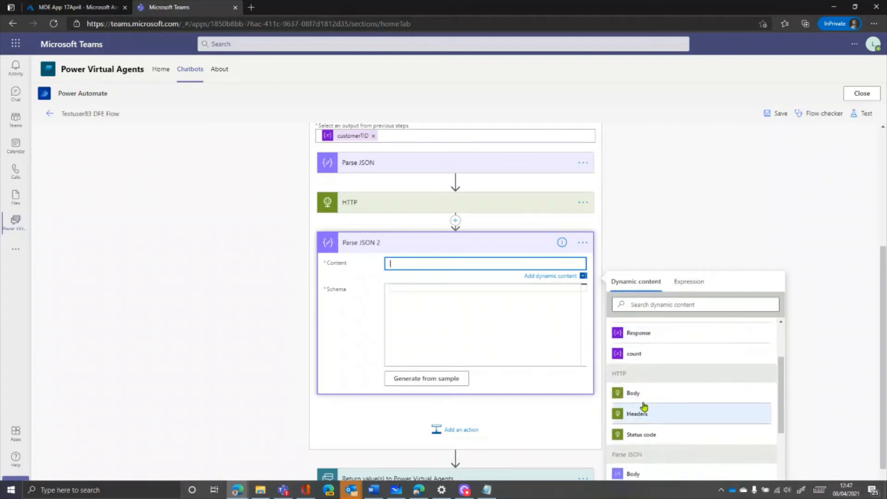
{"action": "left_click", "coordinate": [616, 398]}
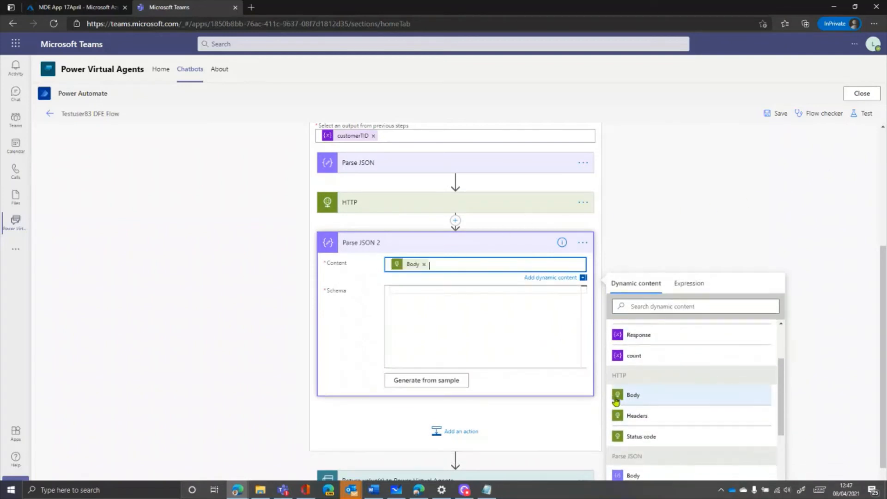
{"action": "left_click", "coordinate": [436, 210]}
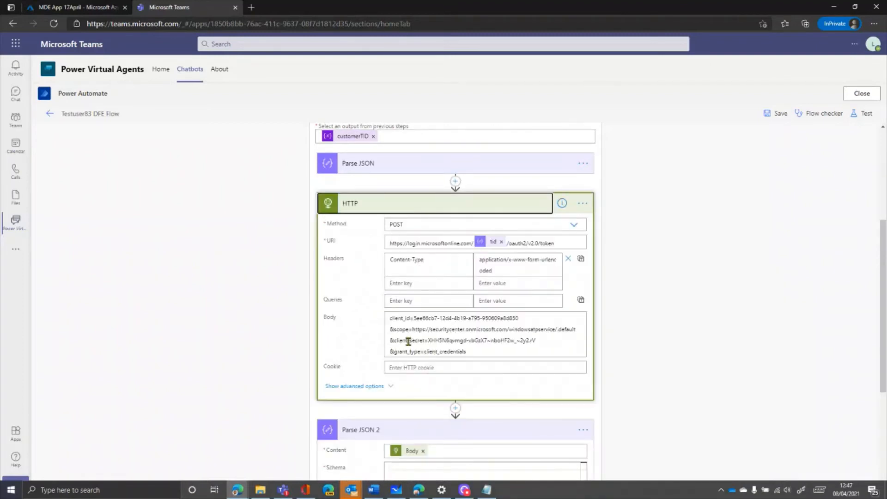
{"action": "scroll", "coordinate": [239, 324], "scroll_direction": "down", "scroll_amount": 3}
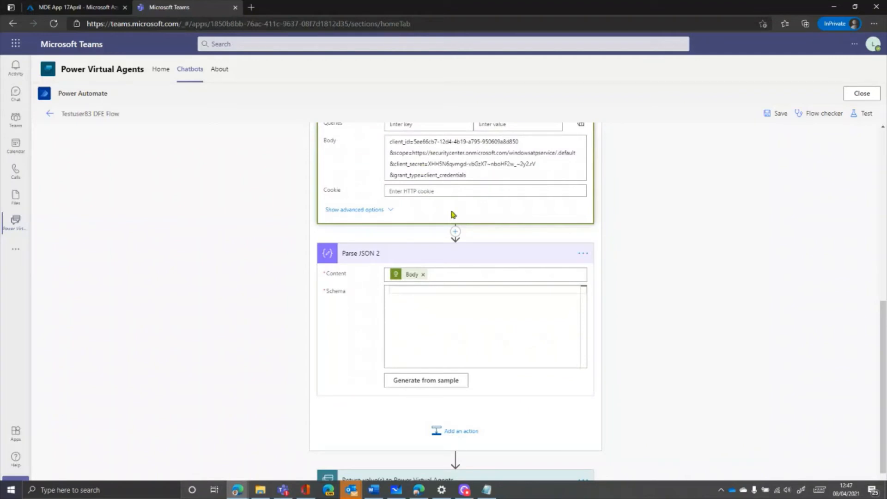
{"action": "scroll", "coordinate": [481, 251], "scroll_direction": "down", "scroll_amount": 1}
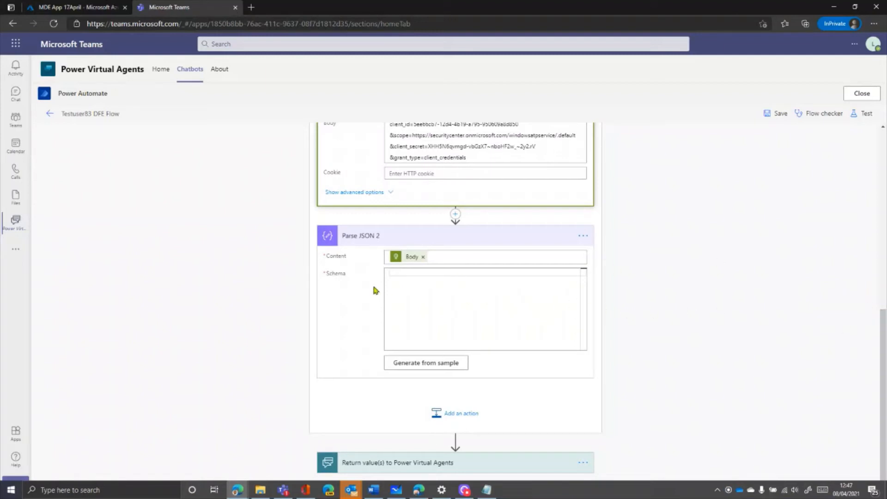
- Start generating the Parse JSON 2 schema from a sample and copy the whole JSON token response from Notepad
{"action": "left_click", "coordinate": [425, 364]}
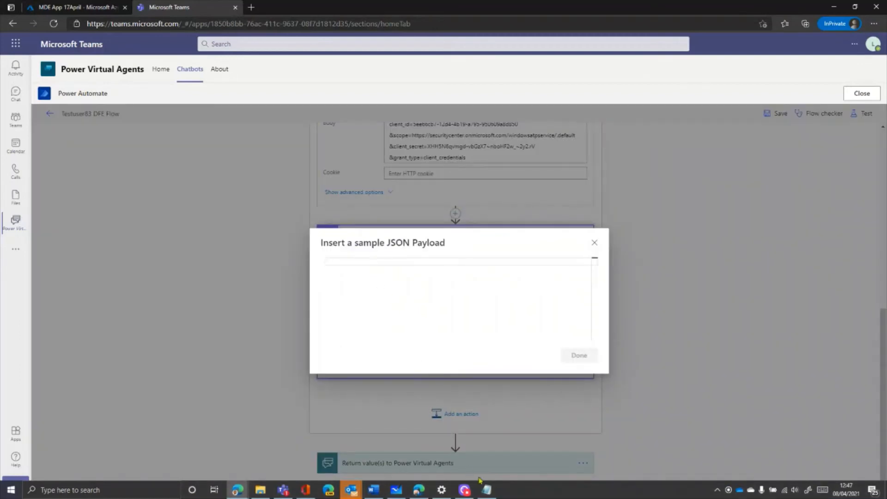
{"action": "left_click", "coordinate": [487, 490]}
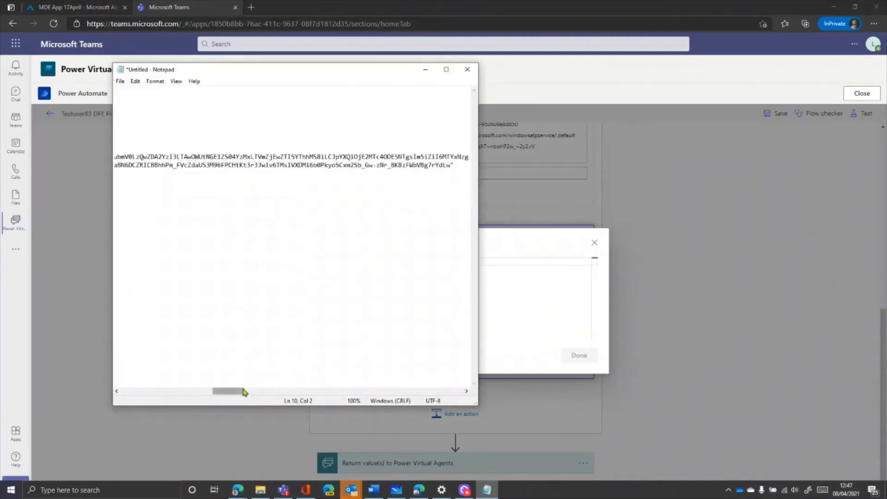
{"action": "left_click_drag", "start_coordinate": [245, 391], "coordinate": [153, 391]}
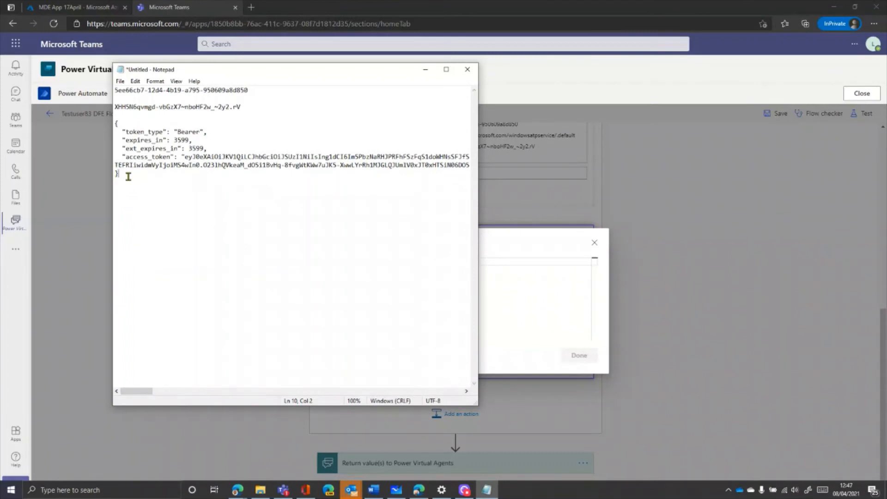
{"action": "left_click_drag", "start_coordinate": [128, 177], "coordinate": [116, 124]}
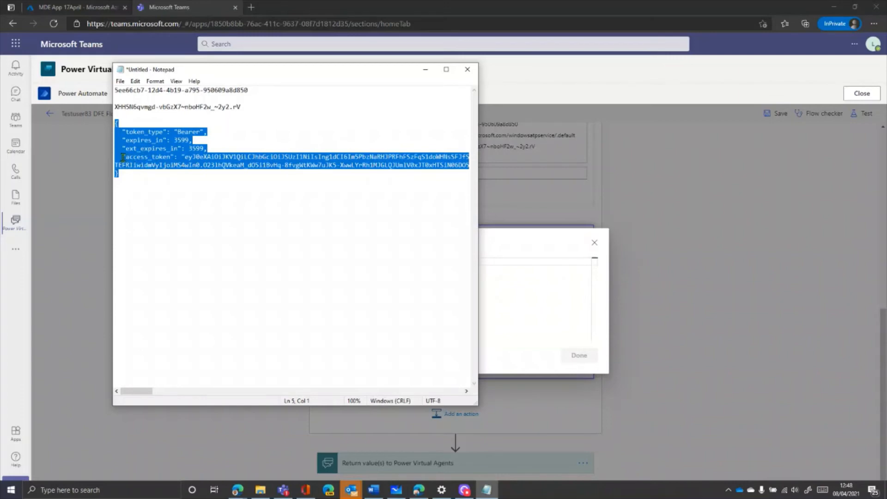
{"action": "right_click", "coordinate": [155, 147]}
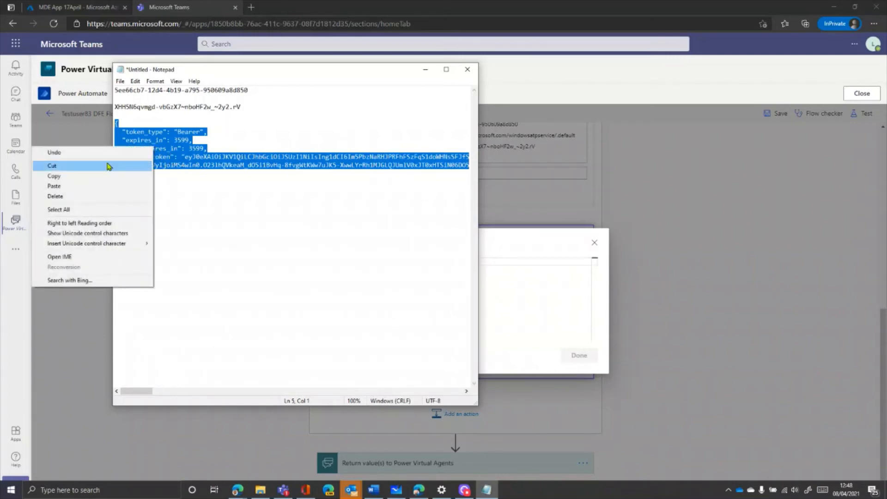
{"action": "left_click", "coordinate": [102, 177]}
- Generate the Parse JSON 2 schema by pasting the copied response, including its access token, as the sample payload, and review the resulting properties
{"action": "left_click", "coordinate": [483, 277]}
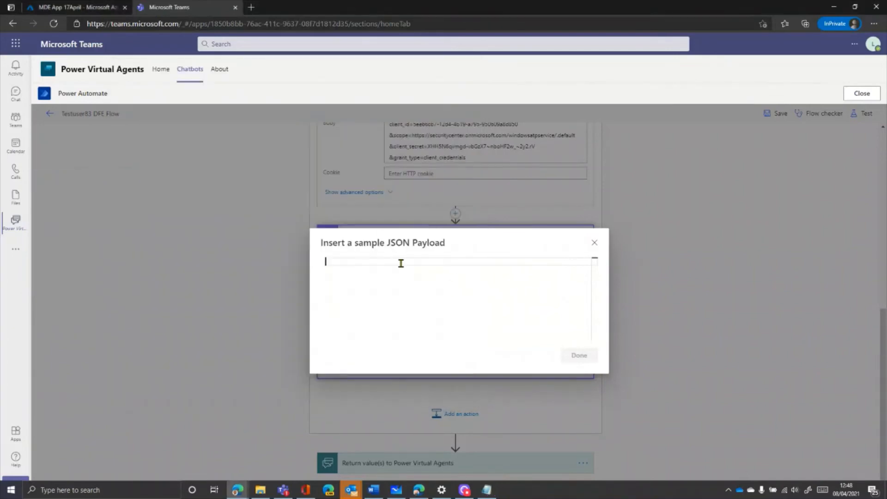
{"action": "key", "text": "ctrl+v"}
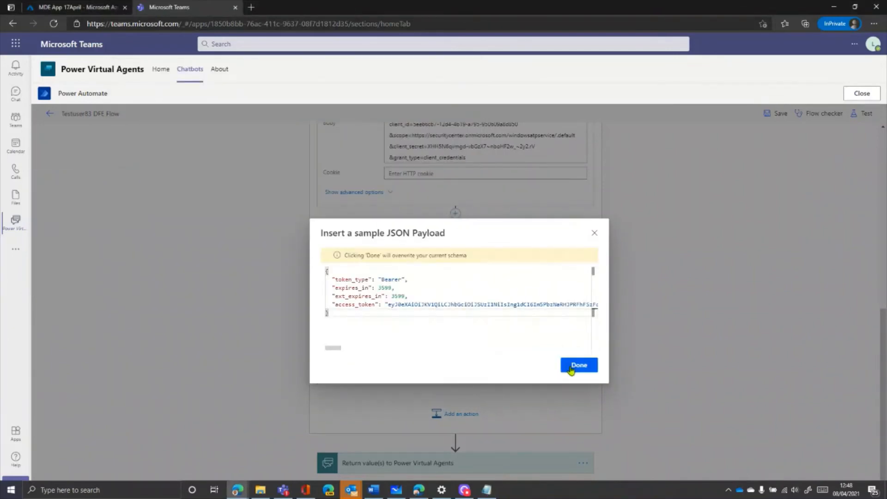
{"action": "left_click", "coordinate": [578, 365]}
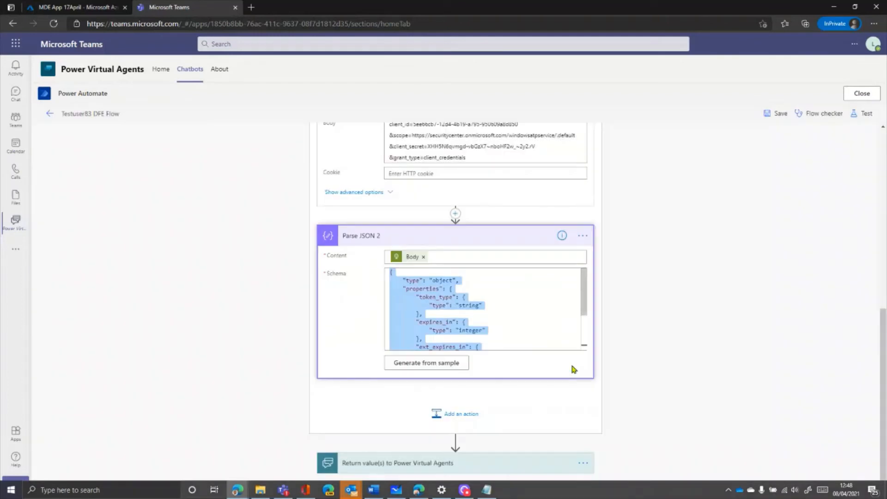
{"action": "left_click_drag", "start_coordinate": [583, 287], "coordinate": [585, 341]}
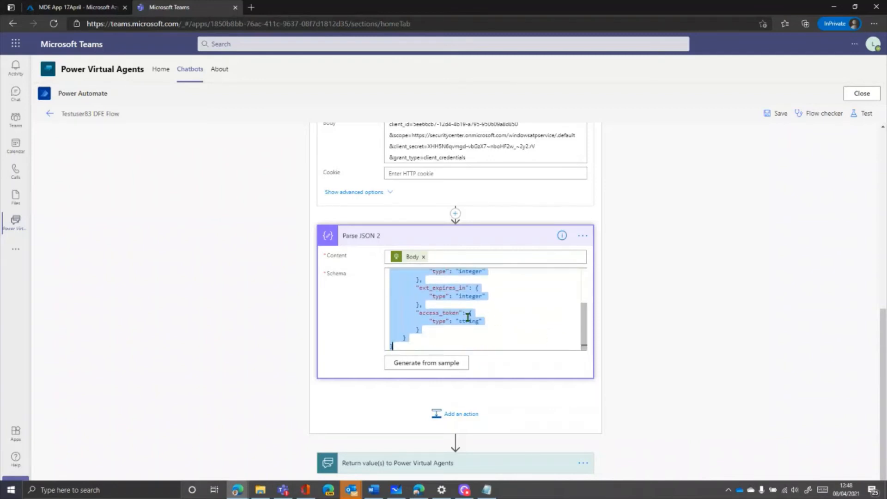
{"action": "left_click", "coordinate": [502, 313]}
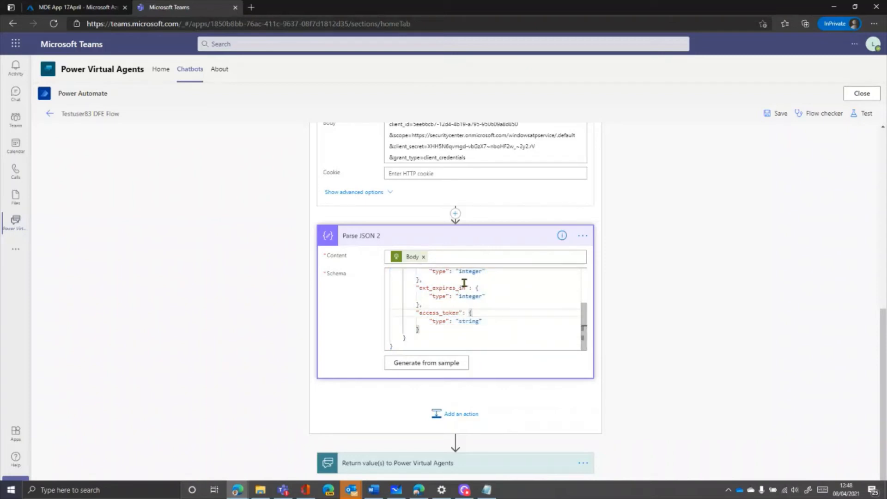
{"action": "left_click_drag", "start_coordinate": [585, 319], "coordinate": [585, 338]}
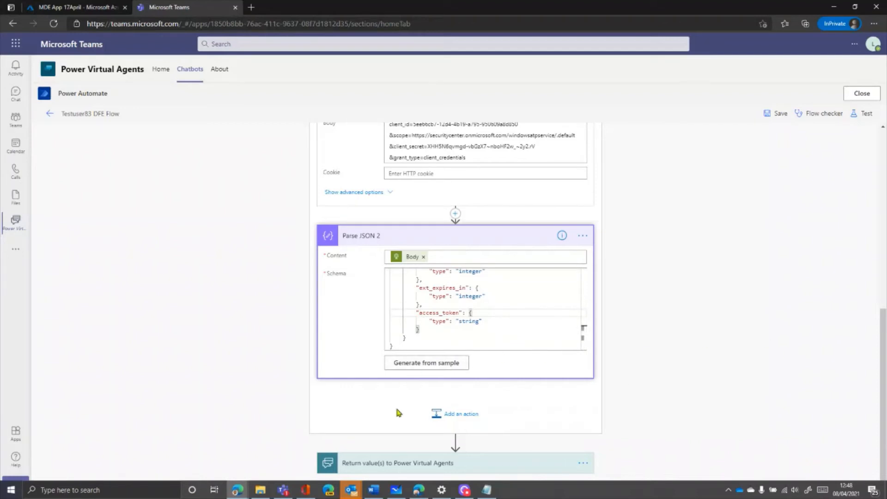
- Add a Condition after Parse JSON 2 inside Apply to each, checking that Answer is equal to TVM Score
{"action": "left_click", "coordinate": [459, 413]}
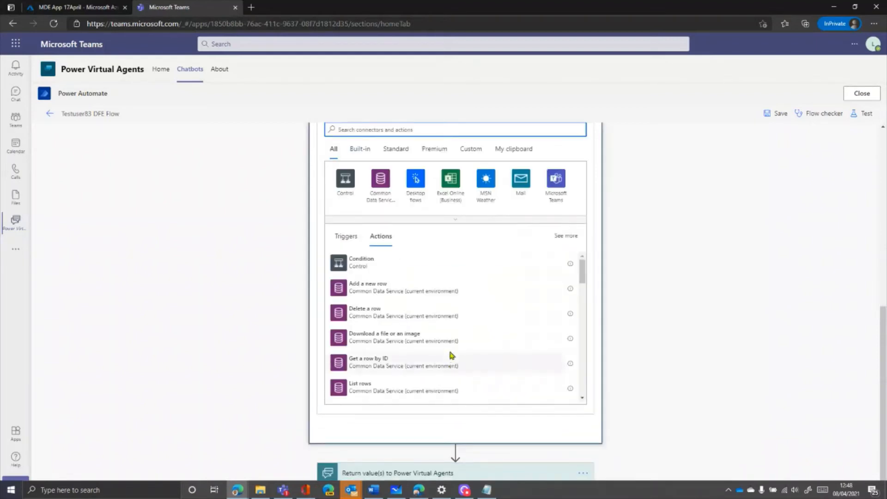
{"action": "left_click", "coordinate": [349, 260]}
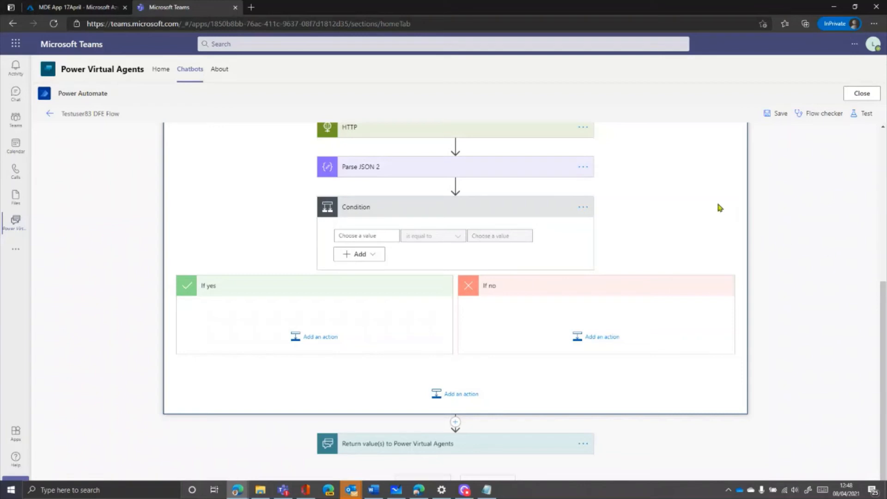
{"action": "left_click", "coordinate": [394, 237]}
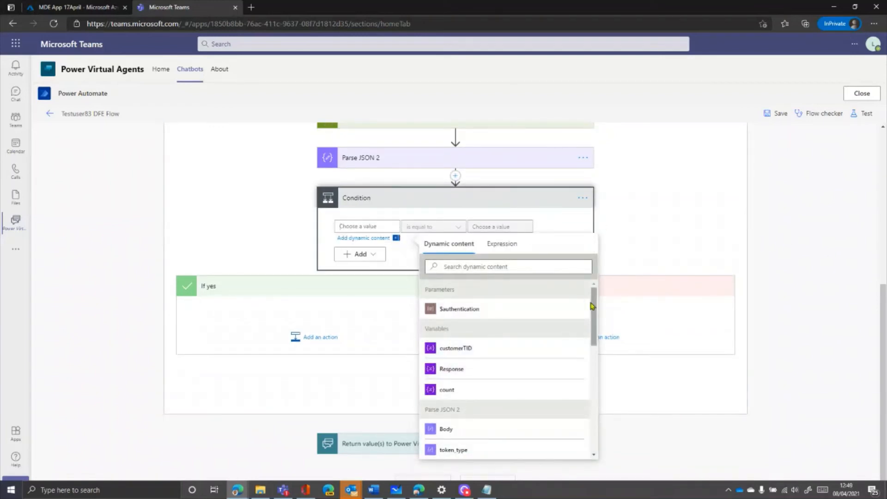
{"action": "left_click_drag", "start_coordinate": [592, 306], "coordinate": [597, 418]}
{"action": "left_click", "coordinate": [451, 393]}
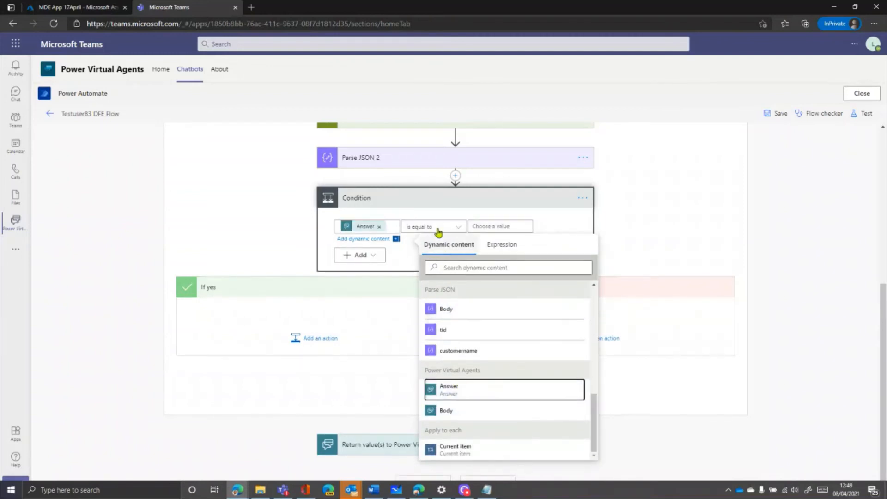
{"action": "left_click", "coordinate": [518, 226]}
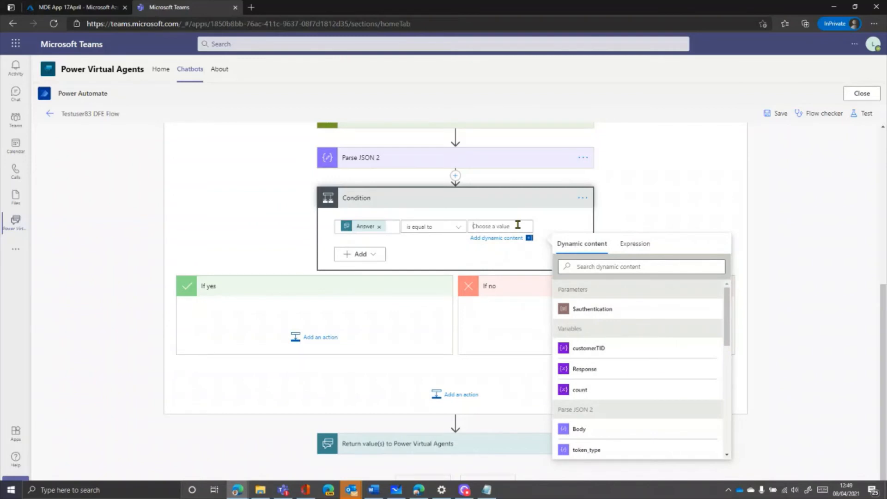
{"action": "type", "text": "TVM Score"}
{"action": "left_click", "coordinate": [638, 206]}
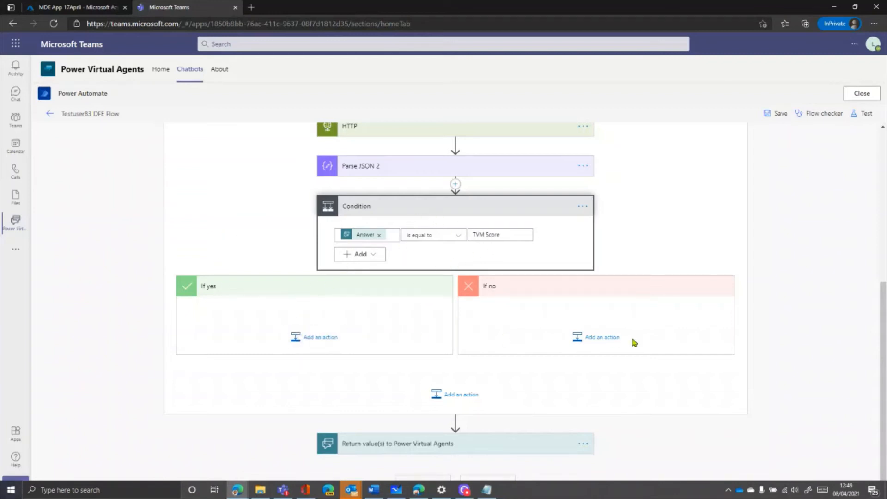
- Add an HTTP action to the condition's If yes branch and set its method to GET
{"action": "left_click", "coordinate": [305, 344]}
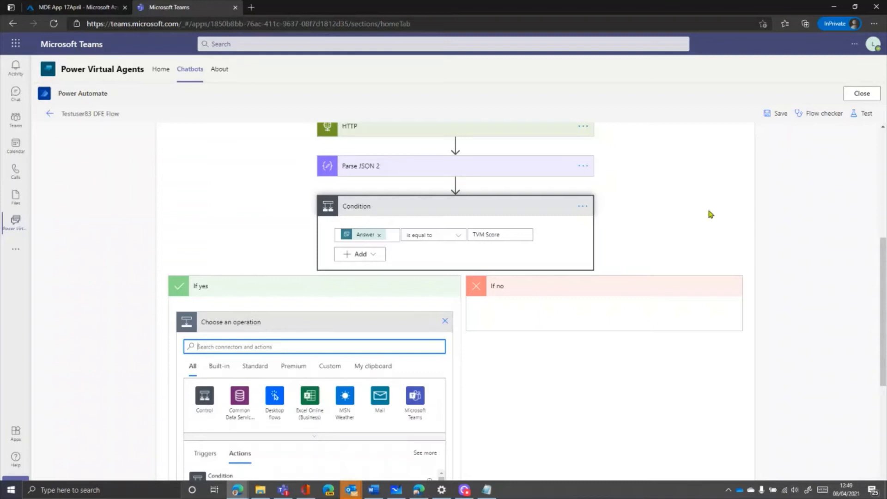
{"action": "scroll", "coordinate": [231, 298], "scroll_direction": "down", "scroll_amount": 3}
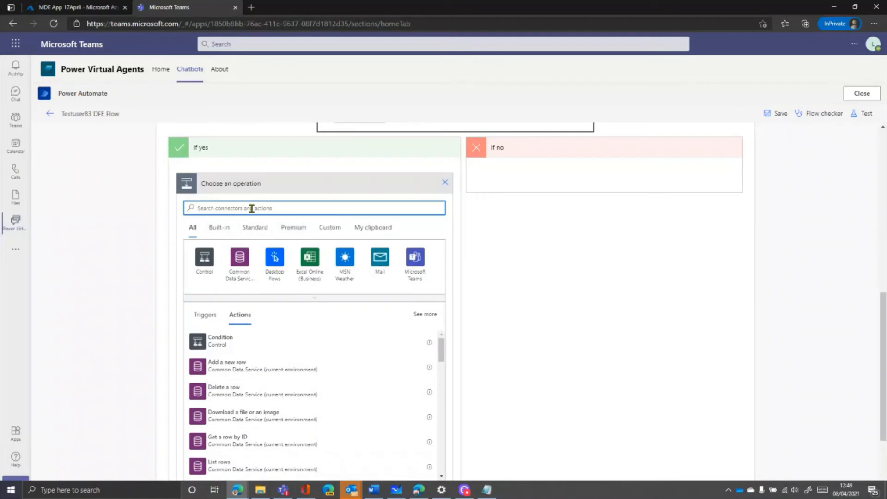
{"action": "type", "text": "http"}
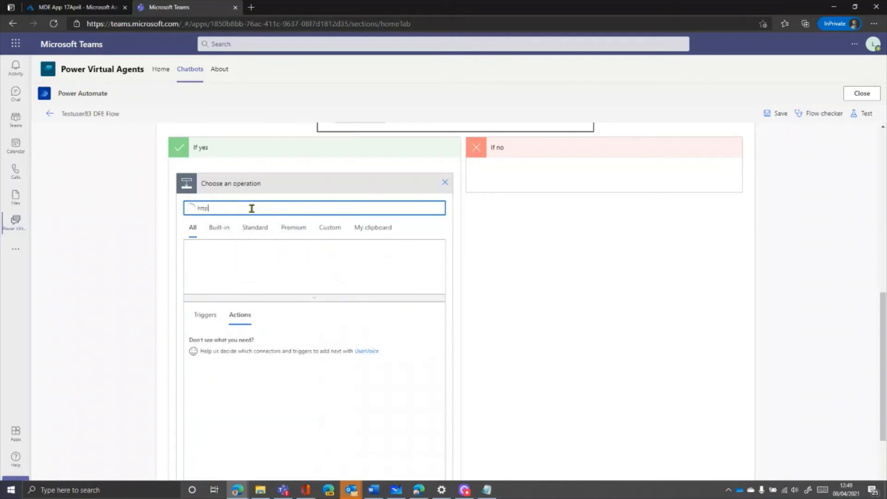
{"action": "left_click", "coordinate": [200, 370]}
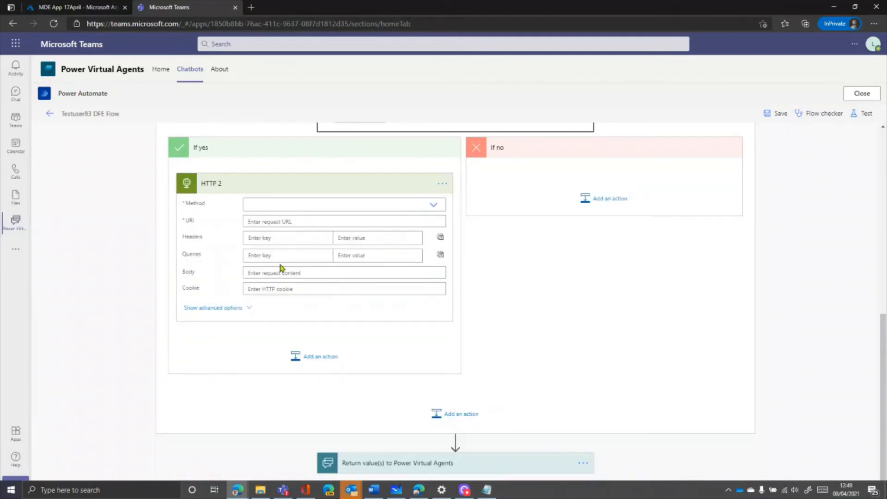
{"action": "left_click", "coordinate": [433, 205]}
{"action": "left_click", "coordinate": [257, 217]}
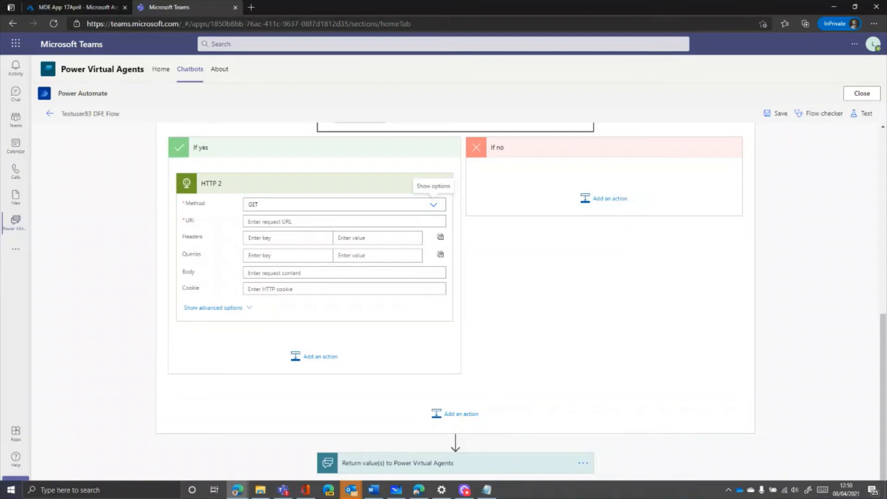
{"action": "key", "text": "alt+Tab"}
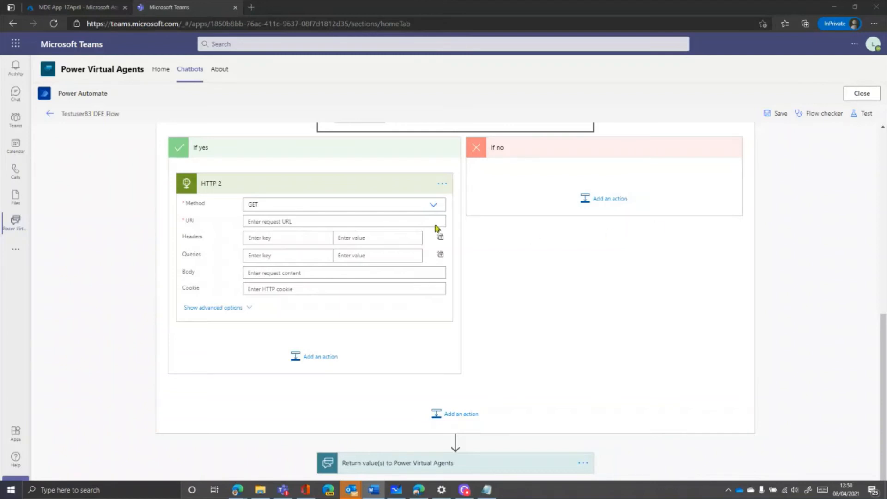
{"action": "left_click", "coordinate": [355, 222]}
{"action": "key", "text": "ctrl+v"}
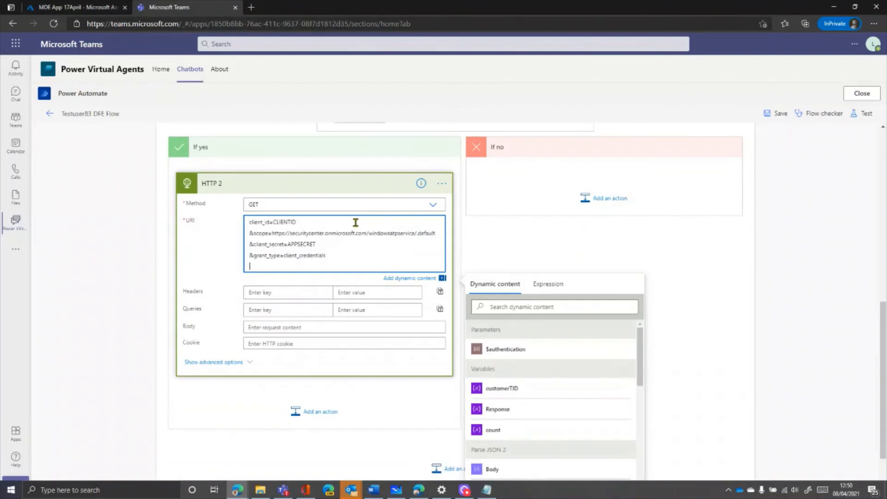
{"action": "left_click_drag", "start_coordinate": [295, 256], "coordinate": [245, 225]}
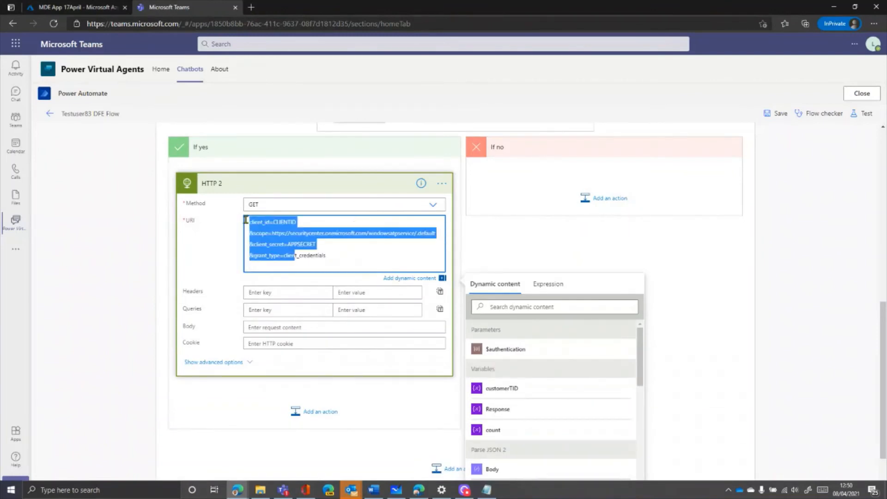
{"action": "left_click_drag", "start_coordinate": [334, 256], "coordinate": [236, 220]}
{"action": "key", "text": "ctrl+x"}
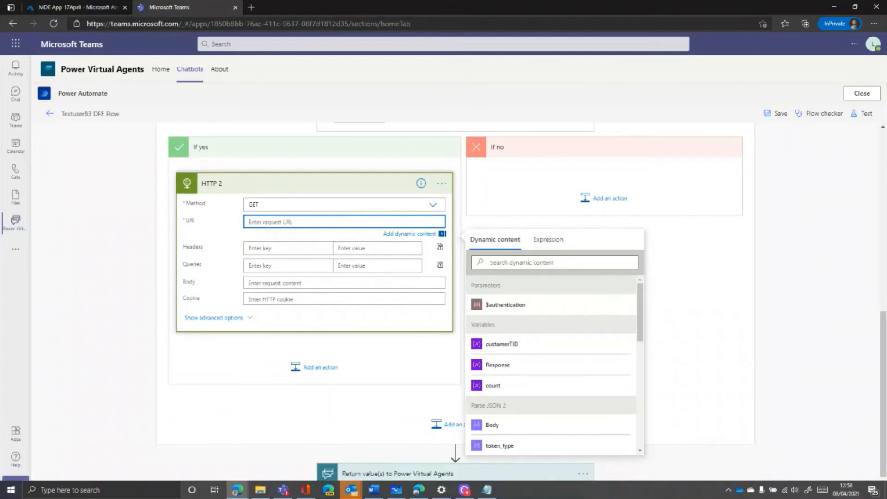
{"action": "key", "text": "alt+Tab"}
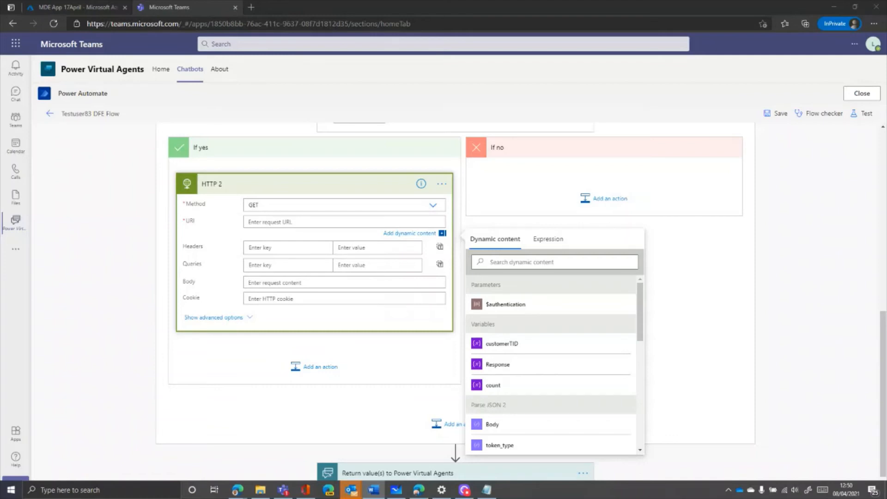
{"action": "left_click", "coordinate": [343, 222]}
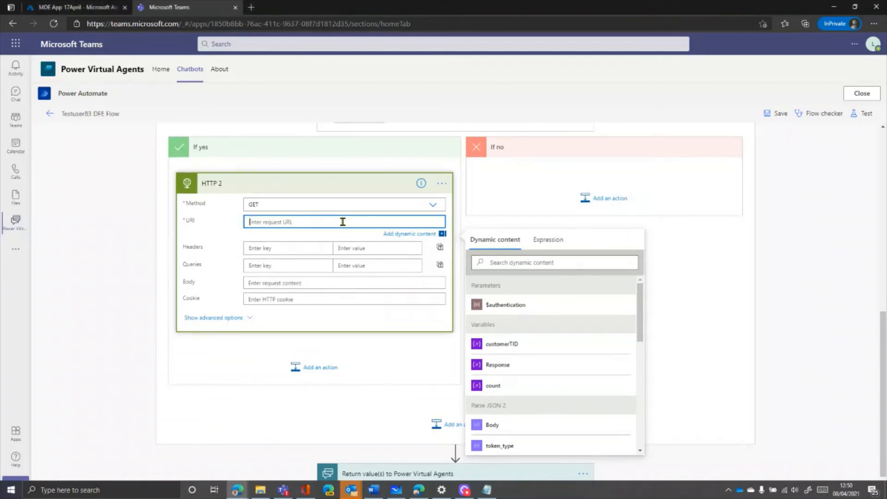
{"action": "key", "text": "ctrl+v"}
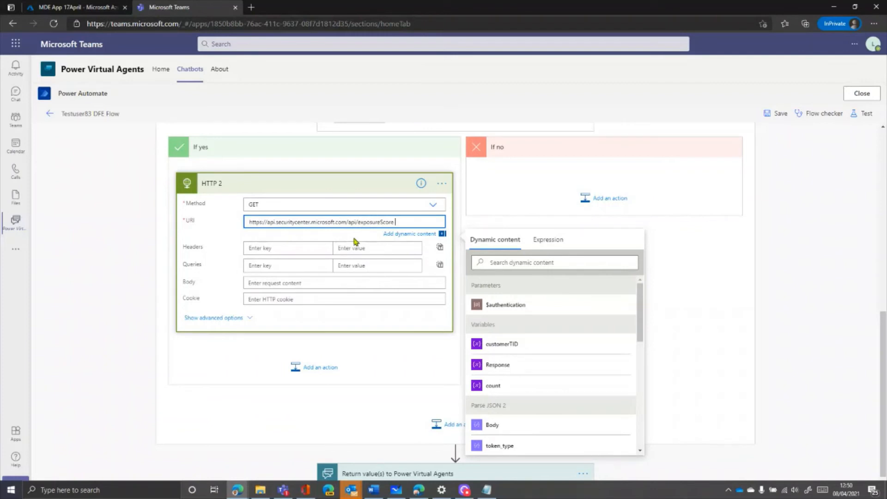
{"action": "key", "text": "BackSpace"}
- Add an authorization header to HTTP 2 with the value Bearer followed by Parse JSON 2's access_token dynamic content
{"action": "left_click", "coordinate": [288, 251]}
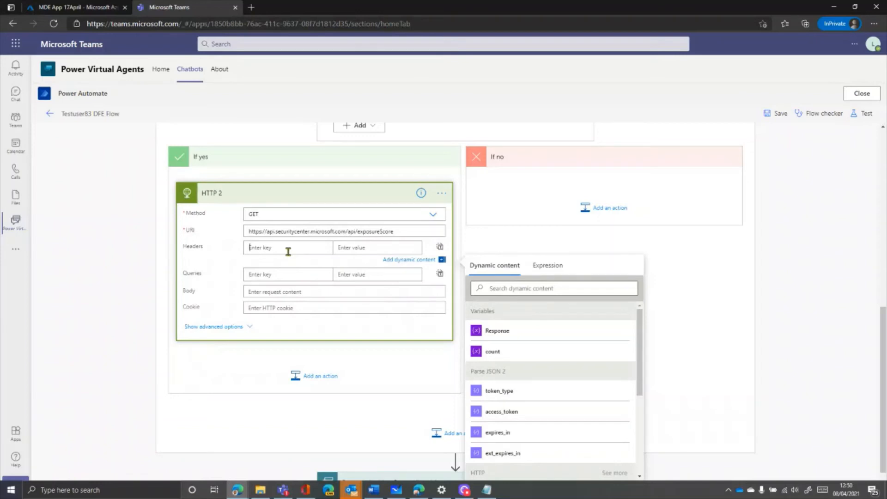
{"action": "type", "text": "authorization"}
{"action": "left_click", "coordinate": [389, 244]}
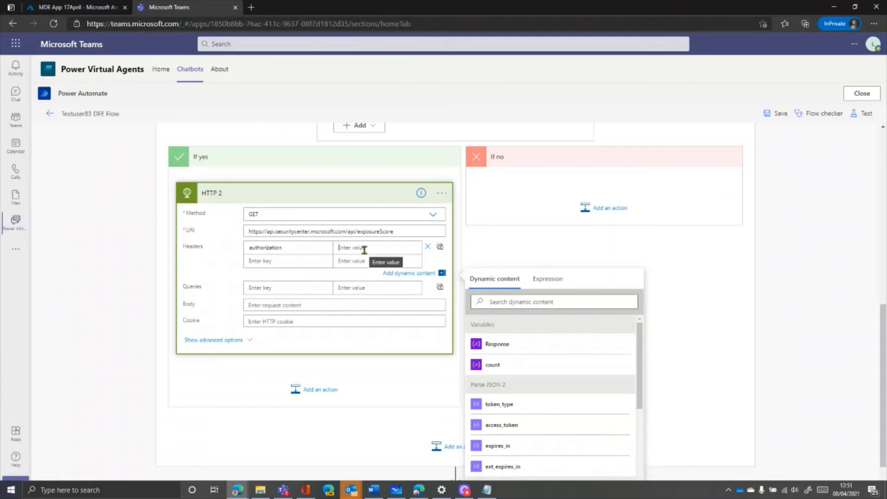
{"action": "type", "text": "Bearer"}
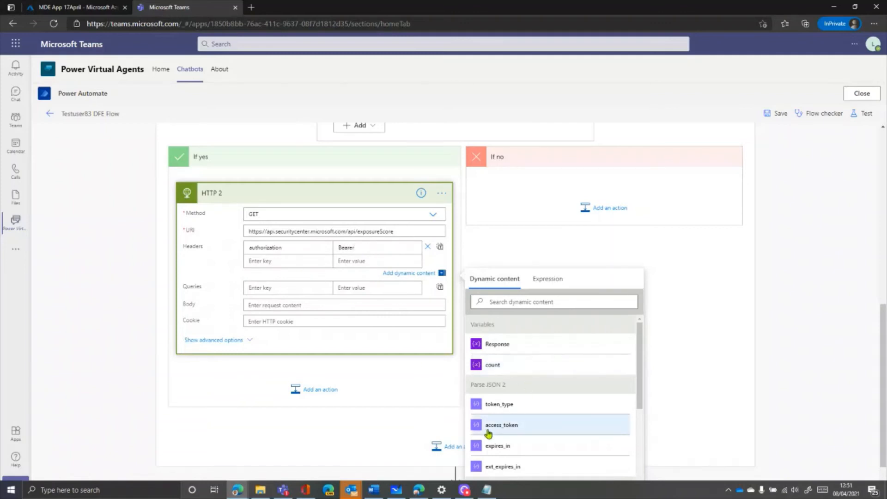
{"action": "left_click", "coordinate": [505, 426]}
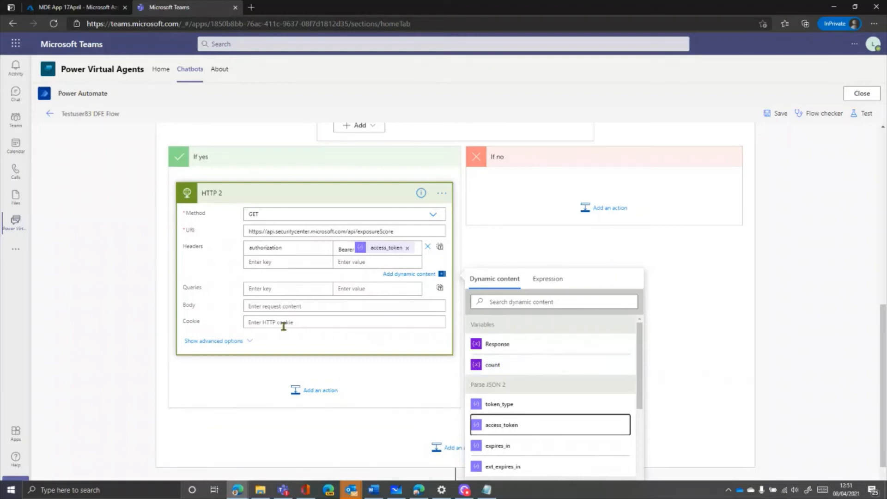
- Add a Parse JSON action after HTTP 2 in the If yes branch and set its content to the Body of HTTP 2
{"action": "left_click", "coordinate": [307, 391]}
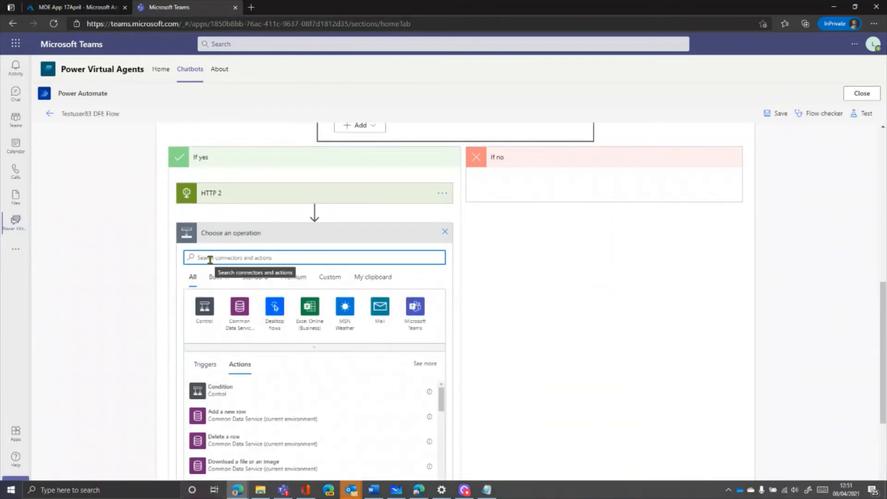
{"action": "type", "text": "pars"}
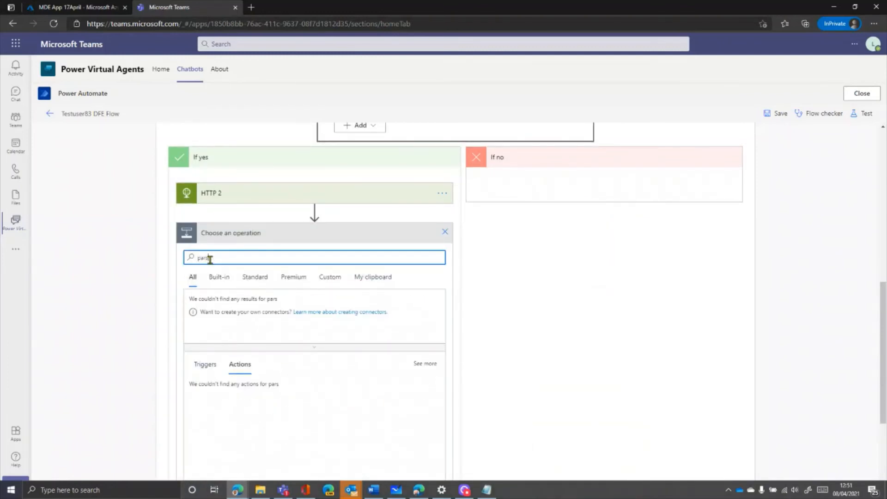
{"action": "type", "text": "e"}
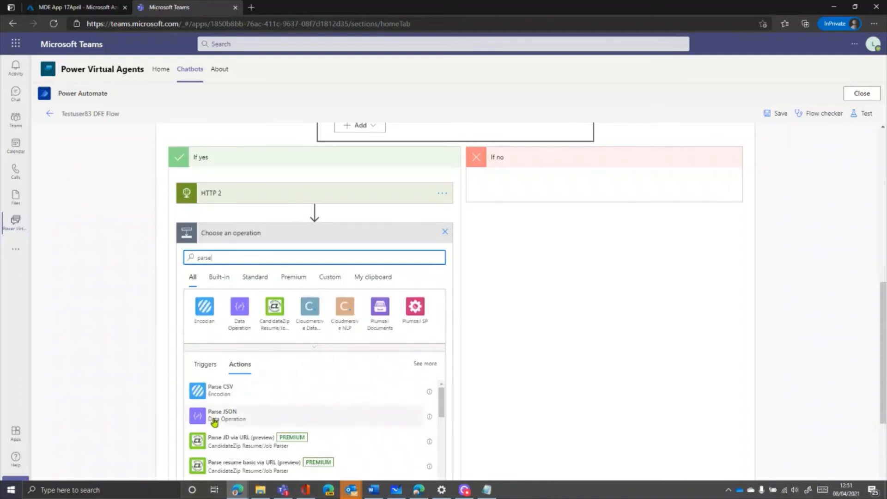
{"action": "left_click", "coordinate": [215, 415]}
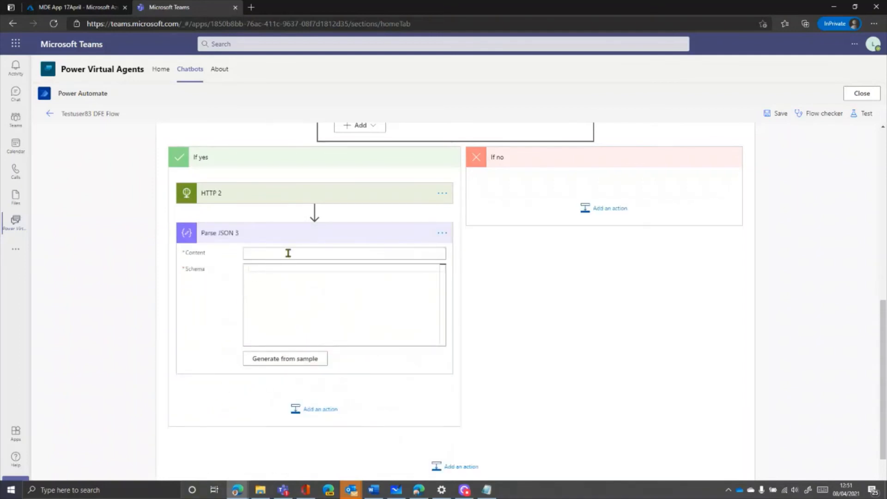
{"action": "left_click", "coordinate": [288, 253]}
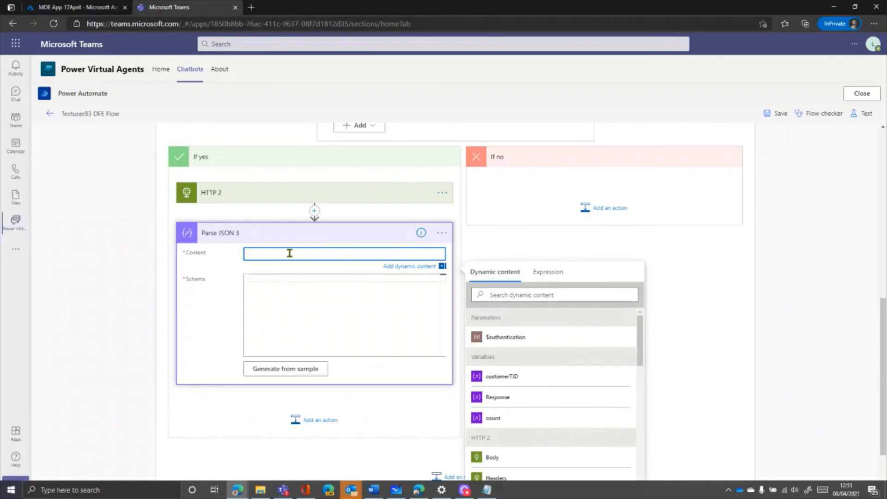
{"action": "scroll", "coordinate": [595, 375], "scroll_direction": "down", "scroll_amount": 1}
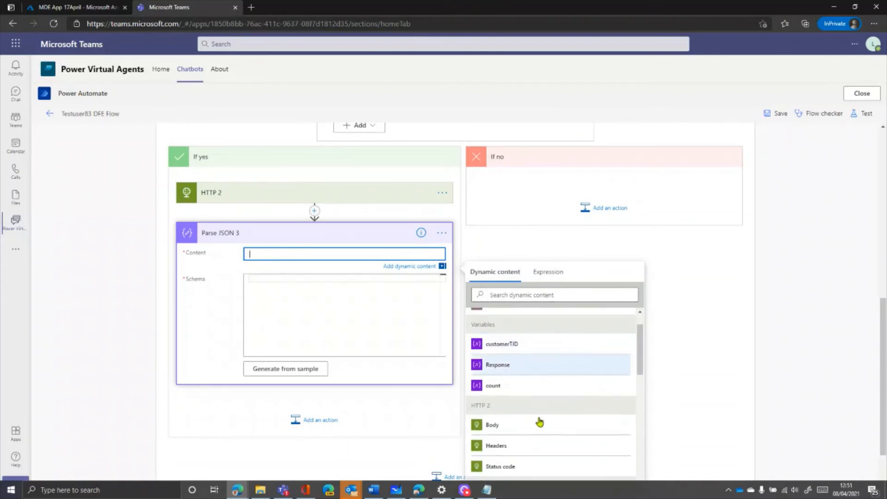
{"action": "left_click", "coordinate": [482, 426]}
{"action": "left_click", "coordinate": [325, 282]}
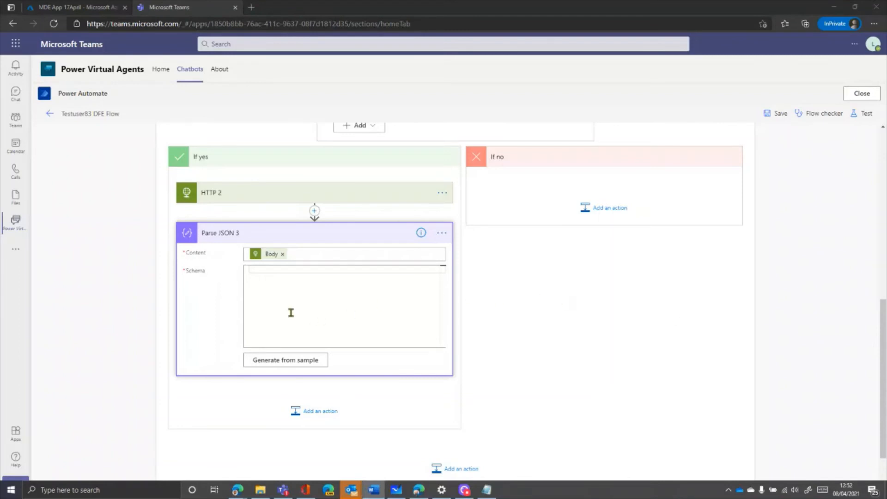
{"action": "left_click", "coordinate": [267, 271]}
{"action": "key", "text": "ctrl+v"}
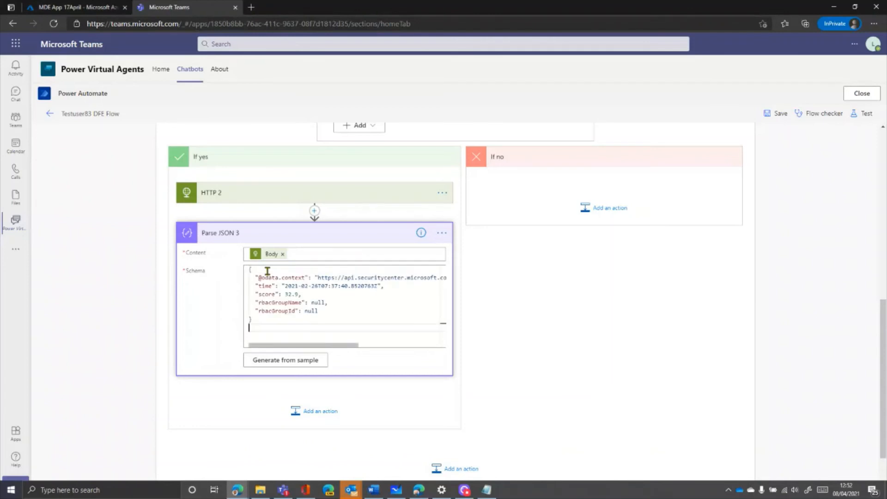
{"action": "key", "text": "BackSpace"}
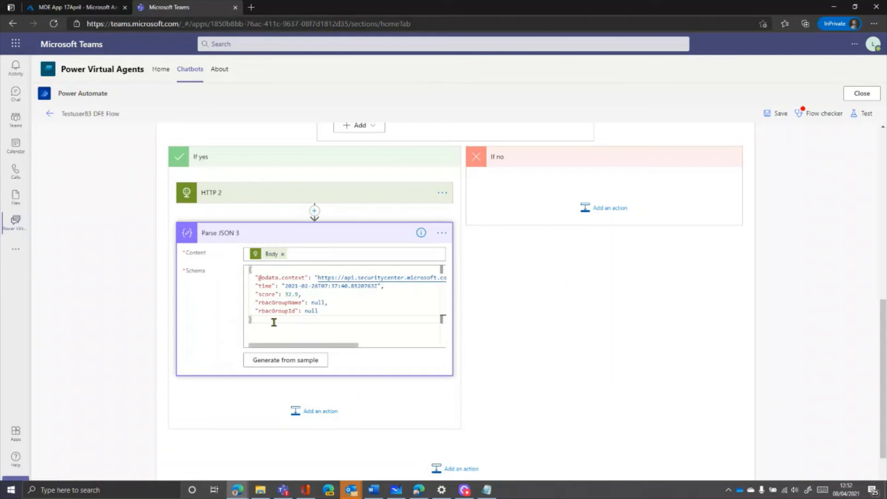
{"action": "left_click_drag", "start_coordinate": [322, 313], "coordinate": [245, 271]}
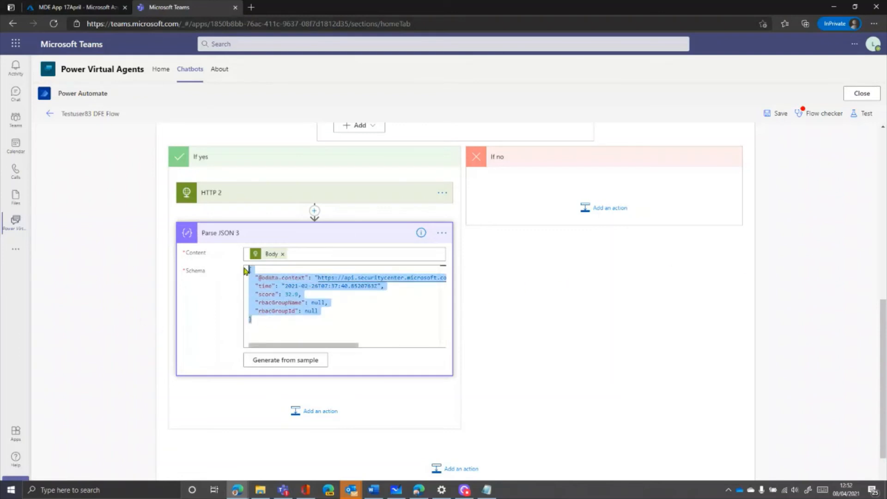
{"action": "key", "text": "Delete"}
{"action": "left_click", "coordinate": [277, 361]}
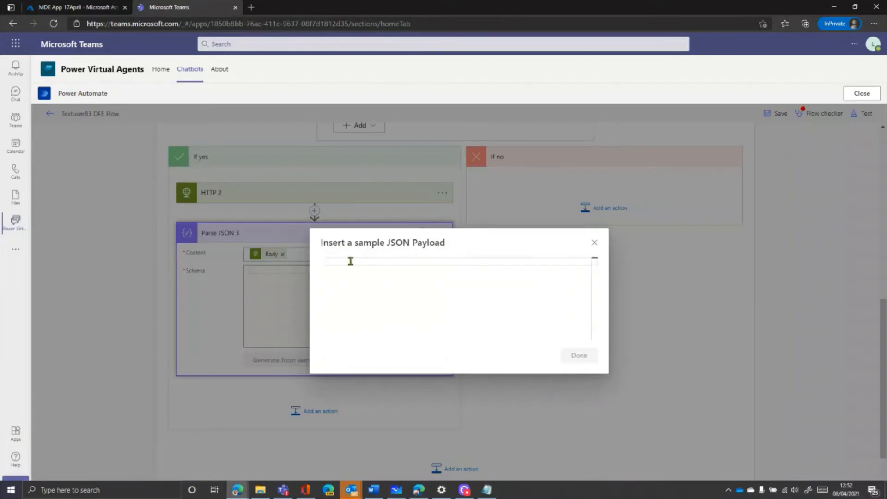
{"action": "key", "text": "ctrl+v"}
{"action": "left_click", "coordinate": [583, 369]}
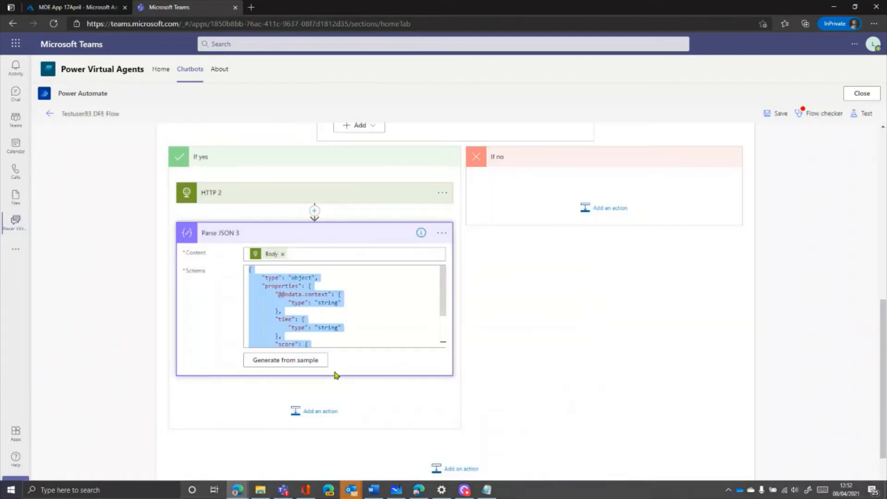
{"action": "mouse_move", "coordinate": [444, 297]}
{"action": "left_mouse_down"}
{"action": "mouse_move", "coordinate": [443, 326]}
{"action": "mouse_move", "coordinate": [436, 296]}
{"action": "mouse_move", "coordinate": [437, 304]}
{"action": "left_mouse_up"}
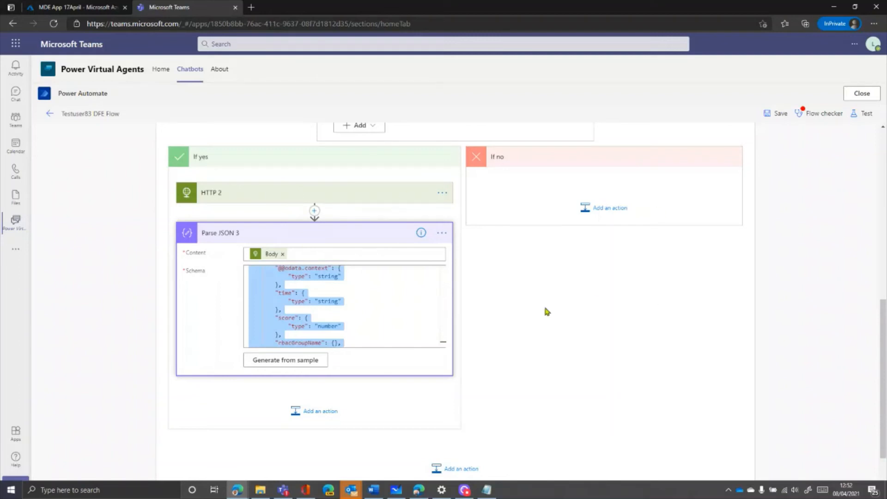
- Add another HTTP action after Parse JSON 3 in the If yes branch and set its method to GET
{"action": "left_click", "coordinate": [299, 414]}
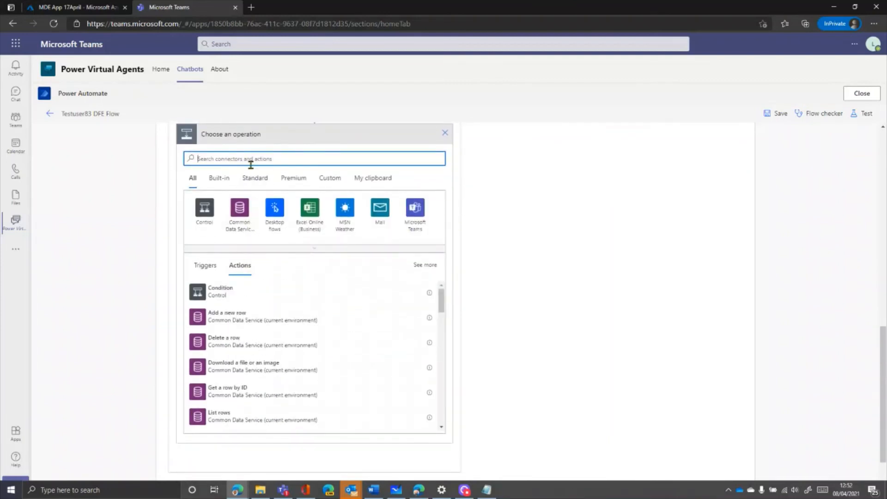
{"action": "type", "text": "http"}
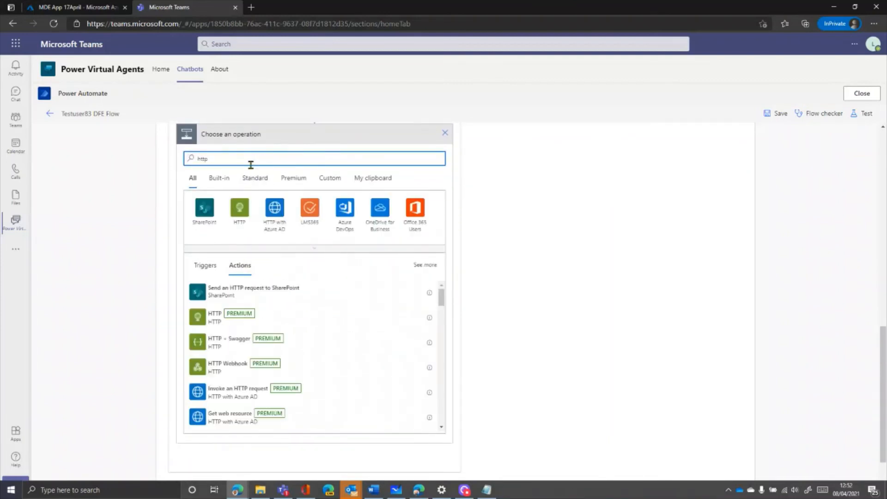
{"action": "left_click", "coordinate": [239, 208]}
{"action": "left_click", "coordinate": [204, 210]}
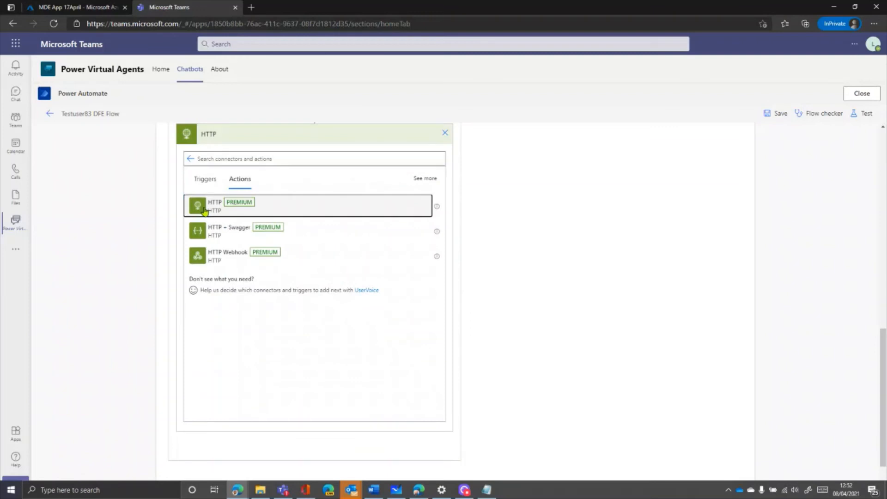
{"action": "left_click", "coordinate": [434, 187]}
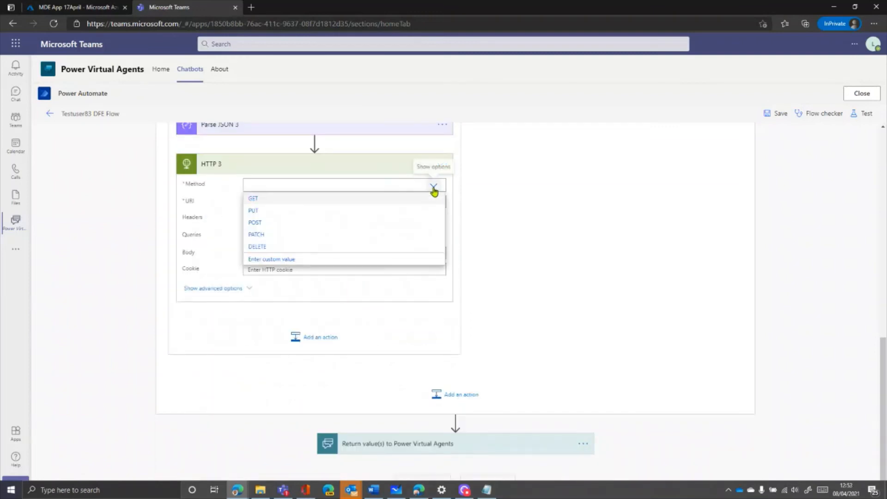
{"action": "left_click", "coordinate": [267, 205]}
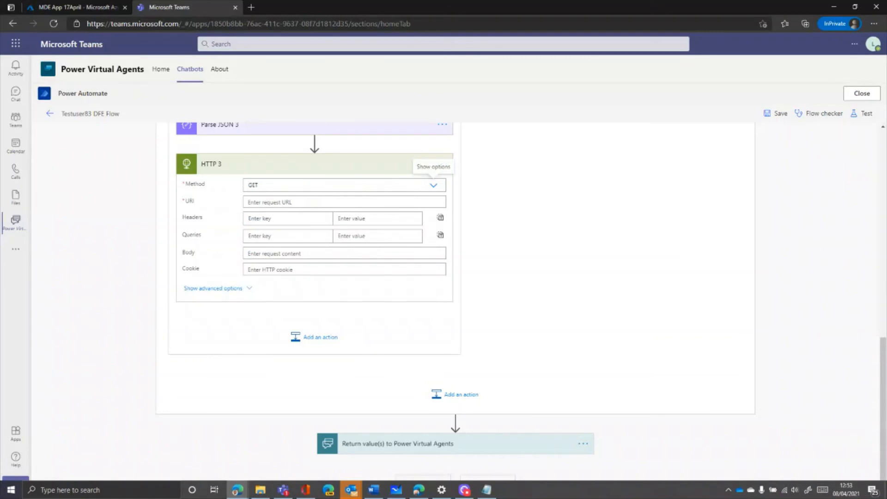
{"action": "key", "text": "alt+Tab"}
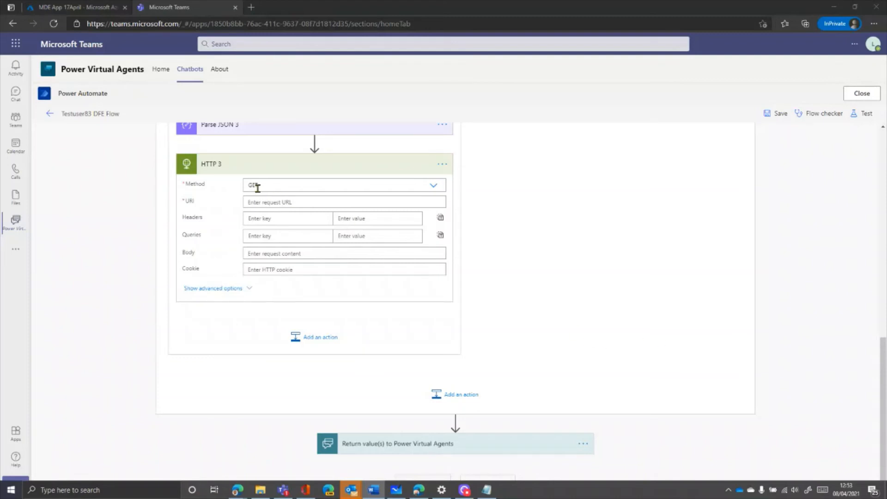
{"action": "left_click", "coordinate": [271, 199]}
{"action": "type", "text": "https://api.securitycenter.windows.com/api/configurationScore"}
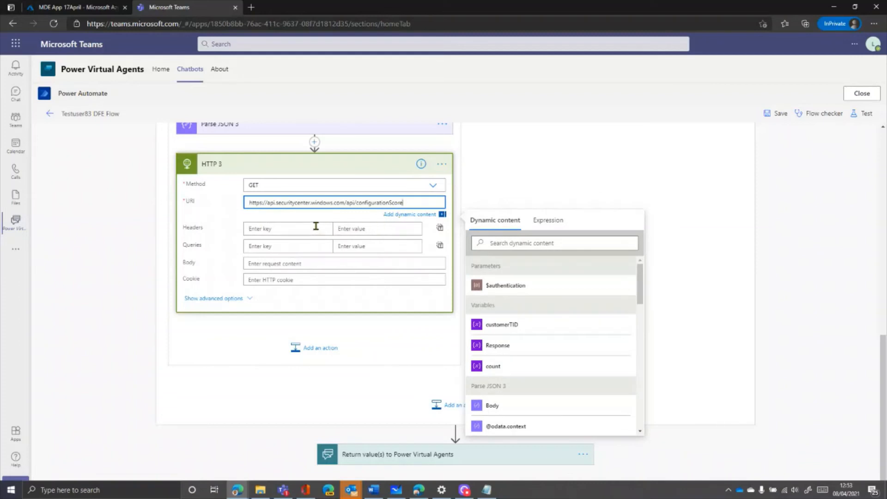
- Add an Authorization header to HTTP 3 with the value Bearer followed by Parse JSON 2's access_token dynamic content
{"action": "left_click", "coordinate": [285, 232]}
{"action": "type", "text": "Aut"}
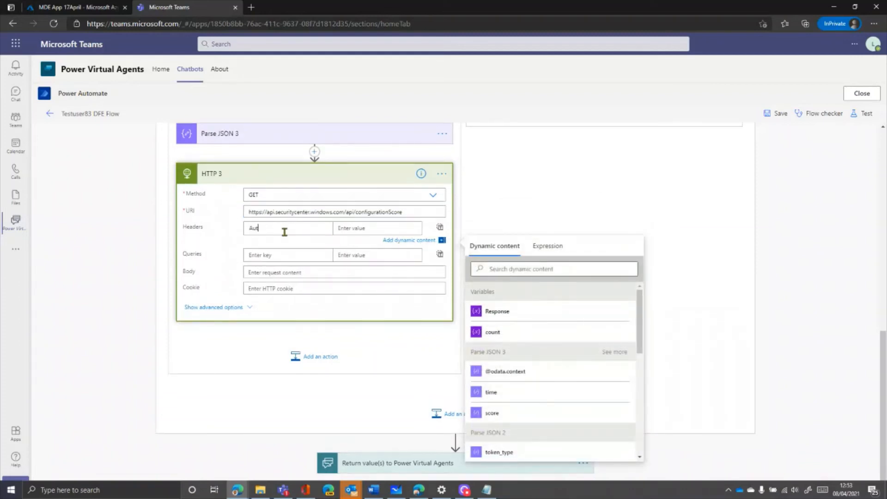
{"action": "type", "text": "horization"}
{"action": "left_click", "coordinate": [358, 228]}
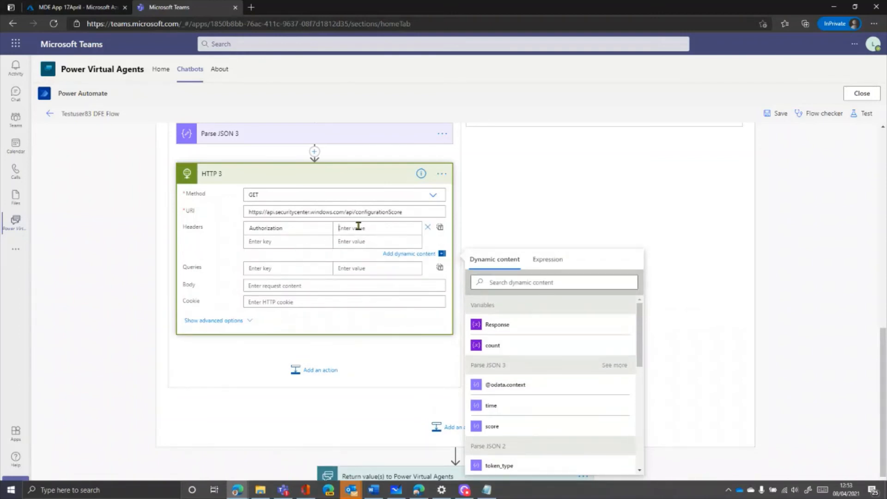
{"action": "type", "text": "Bearer"}
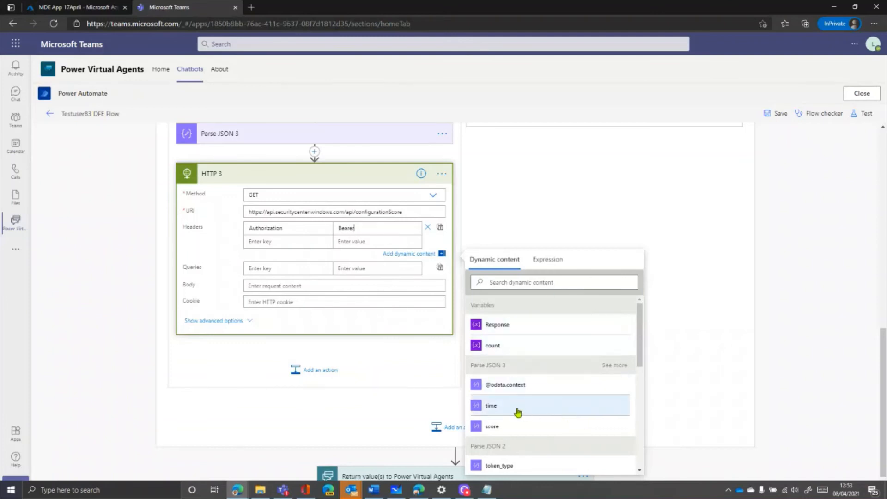
{"action": "scroll", "coordinate": [513, 418], "scroll_direction": "down", "scroll_amount": 2}
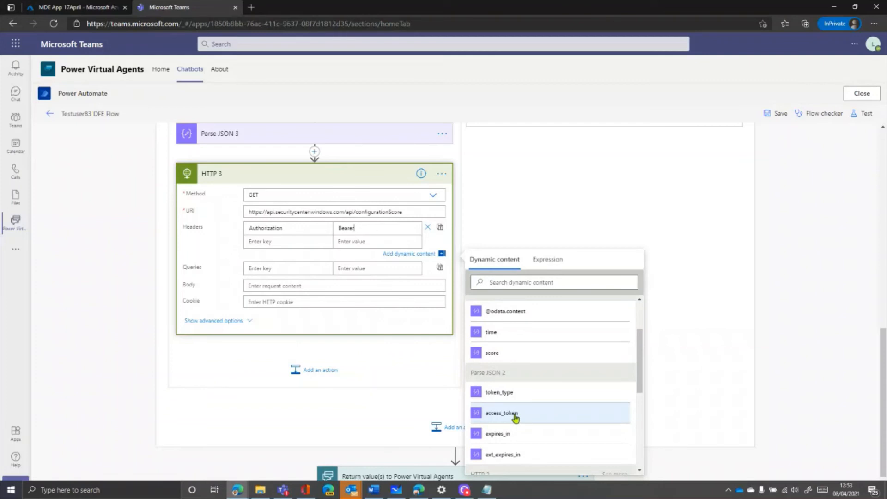
{"action": "scroll", "coordinate": [513, 415], "scroll_direction": "down", "scroll_amount": 2}
{"action": "scroll", "coordinate": [518, 416], "scroll_direction": "up", "scroll_amount": 1}
{"action": "left_click", "coordinate": [500, 377]}
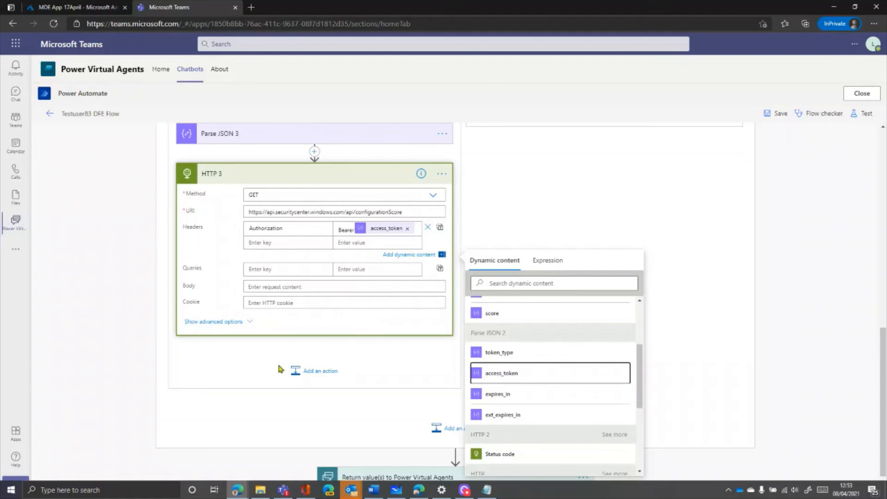
- Add a Parse JSON action after HTTP 3 and set its content to the Body of HTTP 3
{"action": "left_click", "coordinate": [305, 372]}
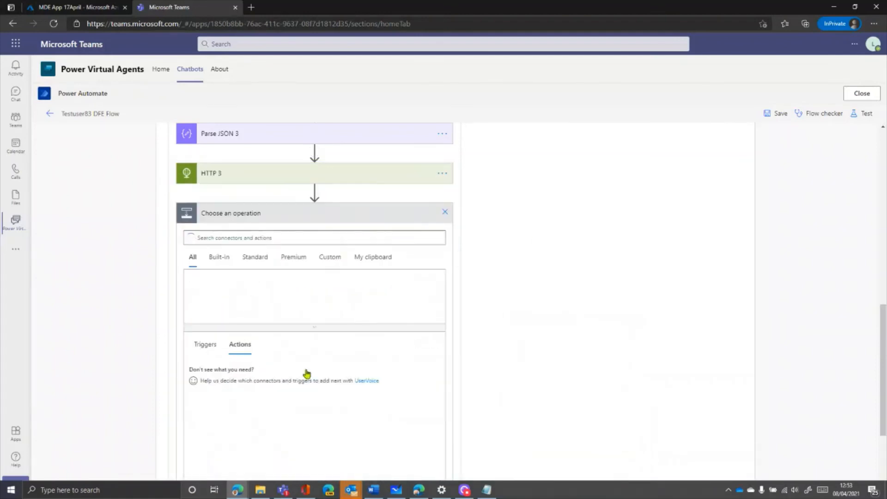
{"action": "type", "text": "parse"}
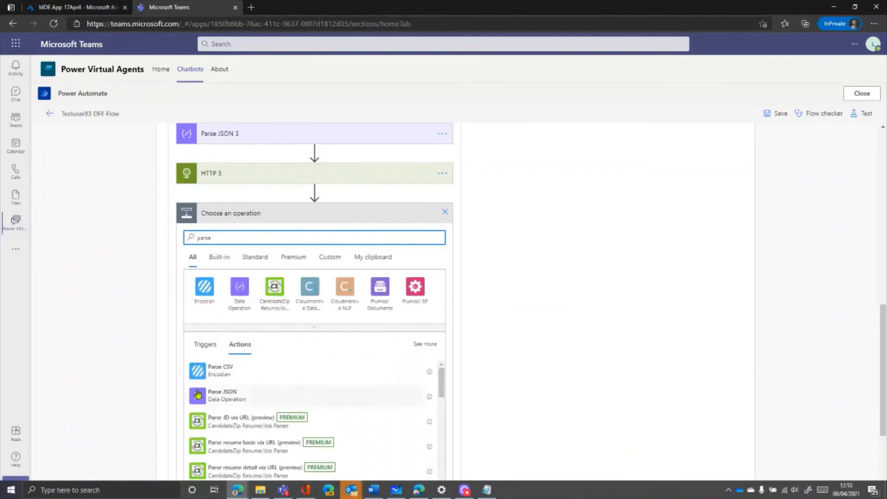
{"action": "left_click", "coordinate": [199, 392]}
{"action": "left_click", "coordinate": [260, 234]}
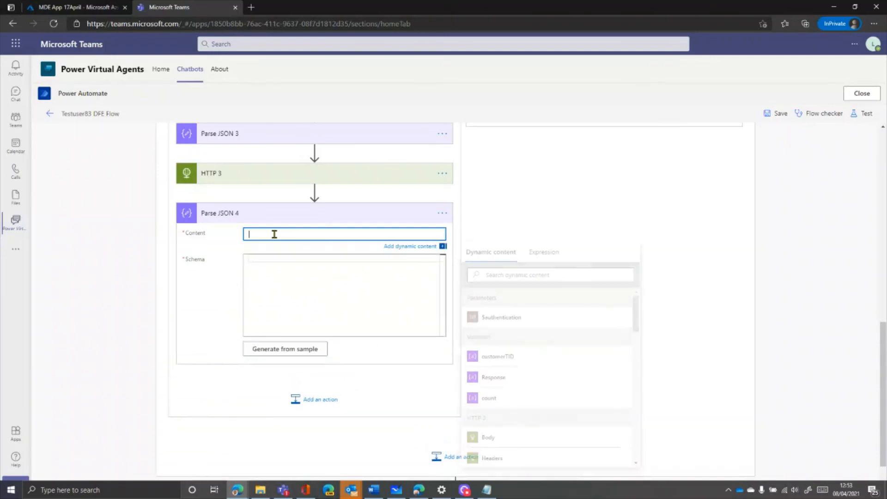
{"action": "left_click", "coordinate": [493, 443]}
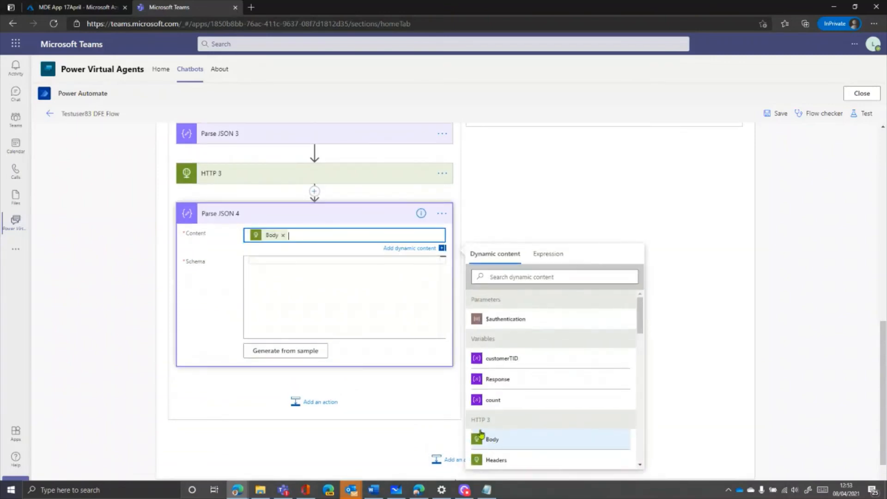
- Generate the Parse JSON 4 schema from the configuration score sample payload, which has score 349 and null rbacGroupName and rbacGroupId
{"action": "left_click", "coordinate": [278, 355]}
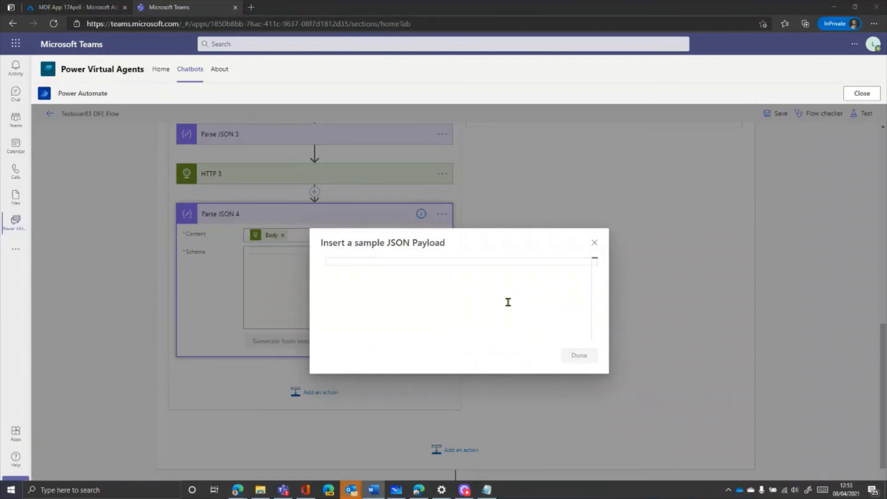
{"action": "left_click", "coordinate": [392, 261]}
{"action": "key", "text": "ctrl+v"}
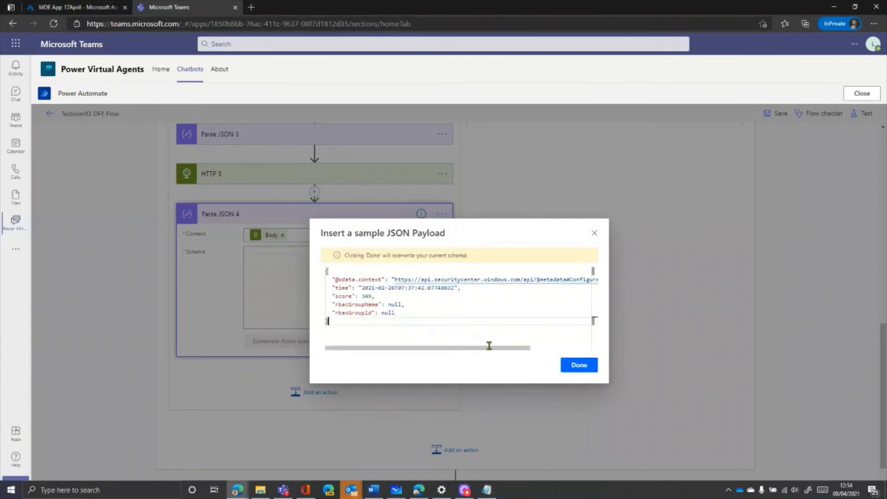
{"action": "left_click", "coordinate": [574, 365]}
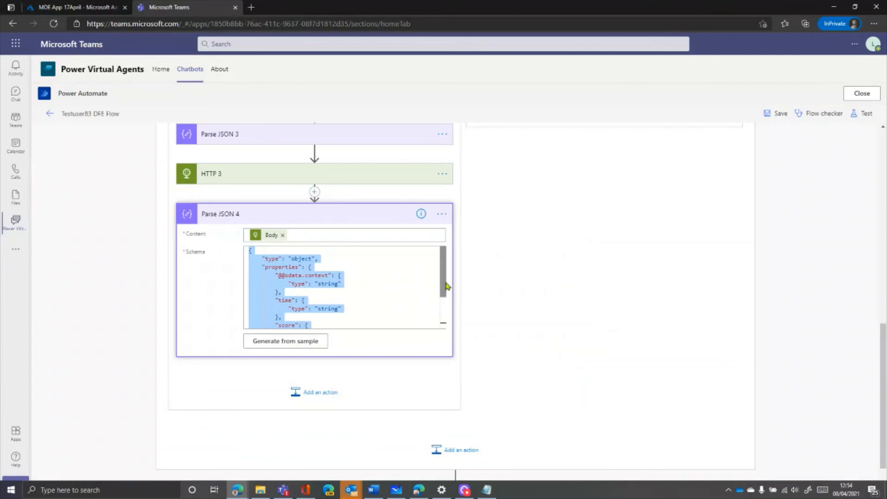
{"action": "left_click_drag", "start_coordinate": [444, 286], "coordinate": [445, 317]}
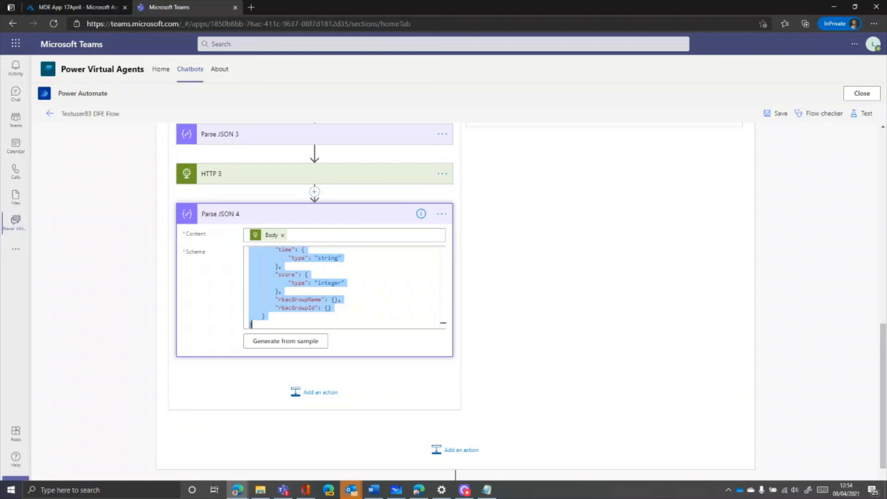
- Add an Append to string variable action after Parse JSON 4 in the If yes branch
{"action": "scroll", "coordinate": [490, 368], "scroll_direction": "down", "scroll_amount": 1}
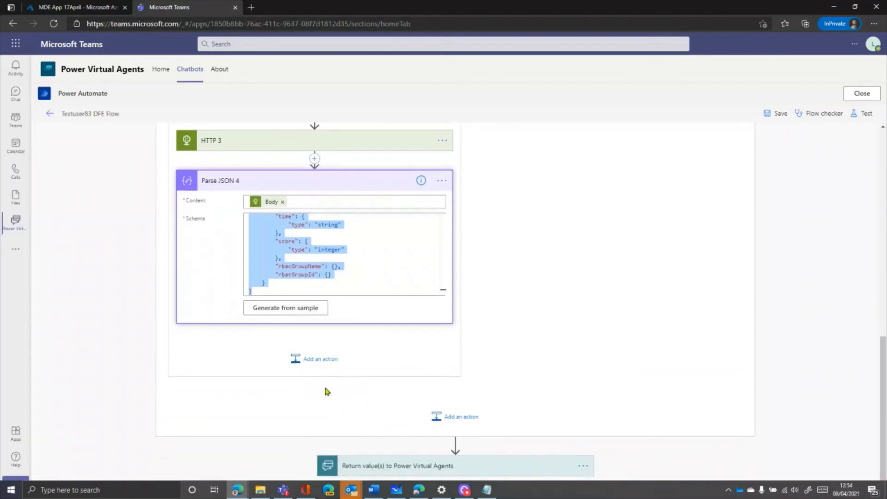
{"action": "left_click", "coordinate": [309, 356]}
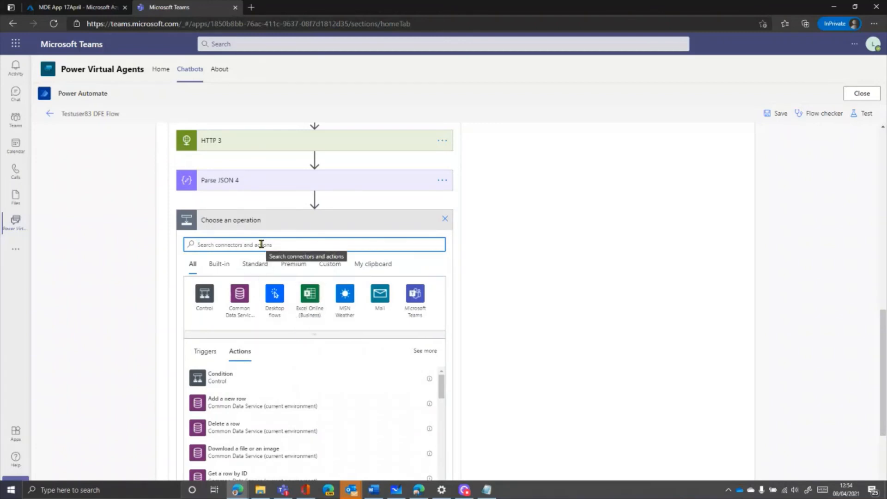
{"action": "type", "text": "var"}
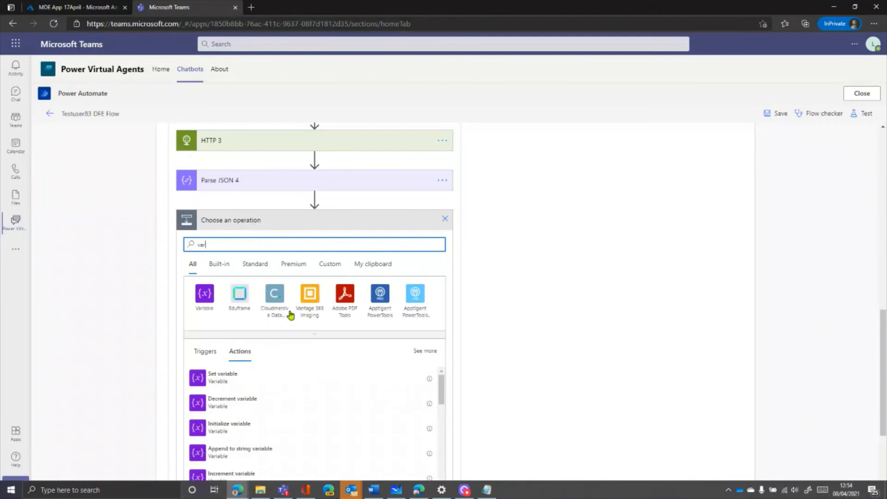
{"action": "key", "text": "BackSpace"}
{"action": "key", "text": "BackSpace"}
{"action": "key", "text": "BackSpace"}
{"action": "type", "text": "app"}
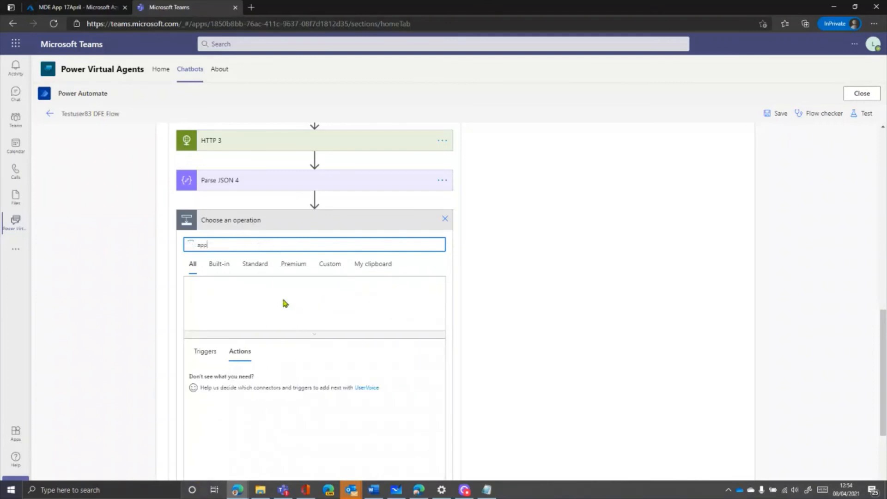
{"action": "type", "text": "end"}
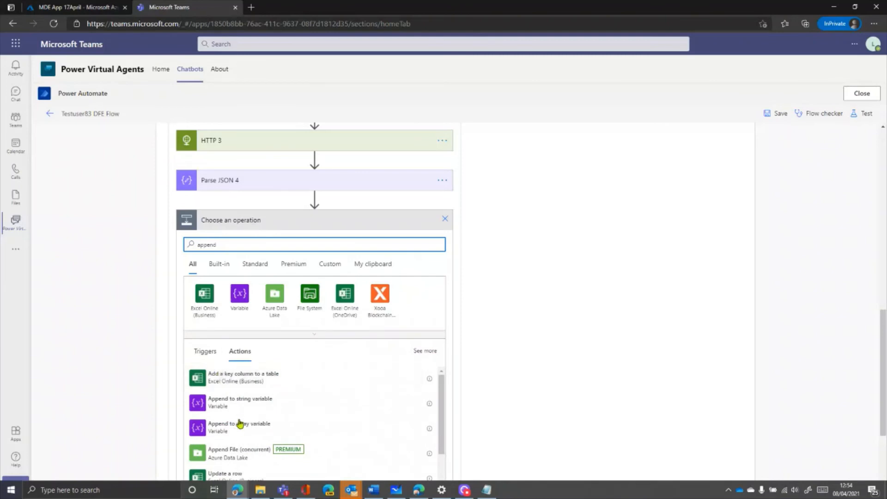
{"action": "left_click", "coordinate": [237, 406]}
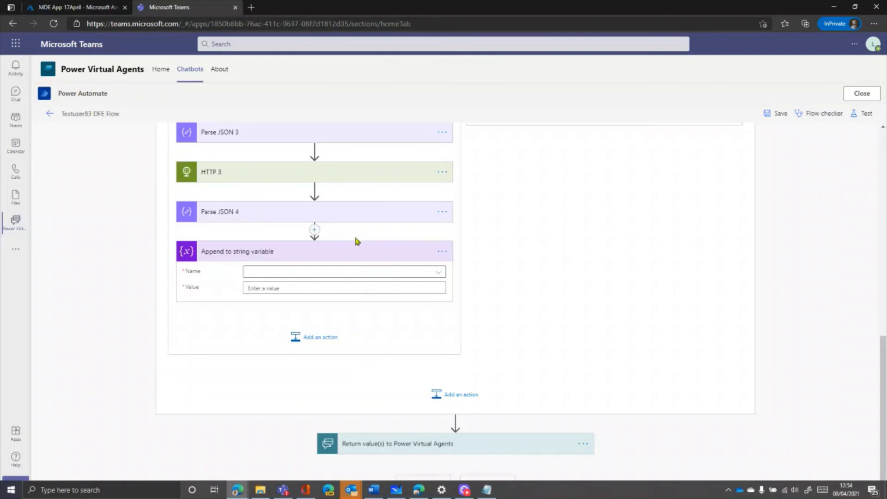
- Select the Response variable for the append action and start its value with Parse JSON's customername followed by ": Exposure Score:"
{"action": "left_click", "coordinate": [268, 273]}
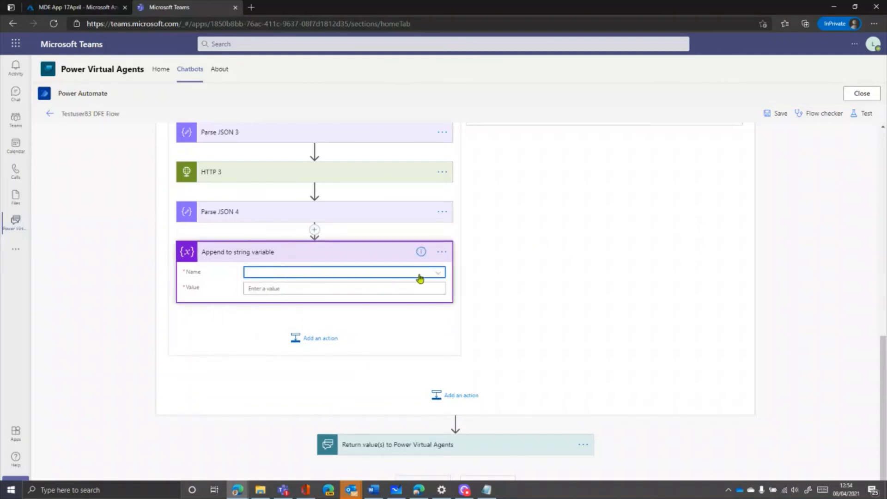
{"action": "left_click", "coordinate": [437, 274]}
{"action": "left_click", "coordinate": [281, 305]}
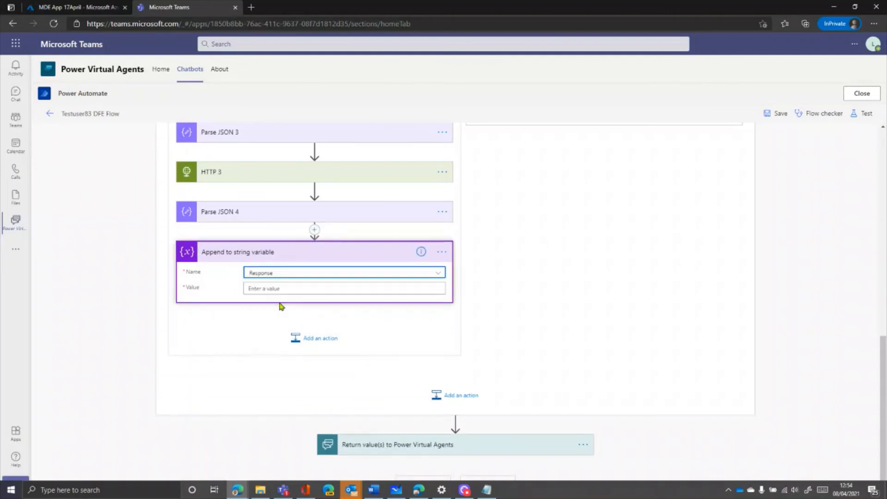
{"action": "left_click", "coordinate": [302, 289]}
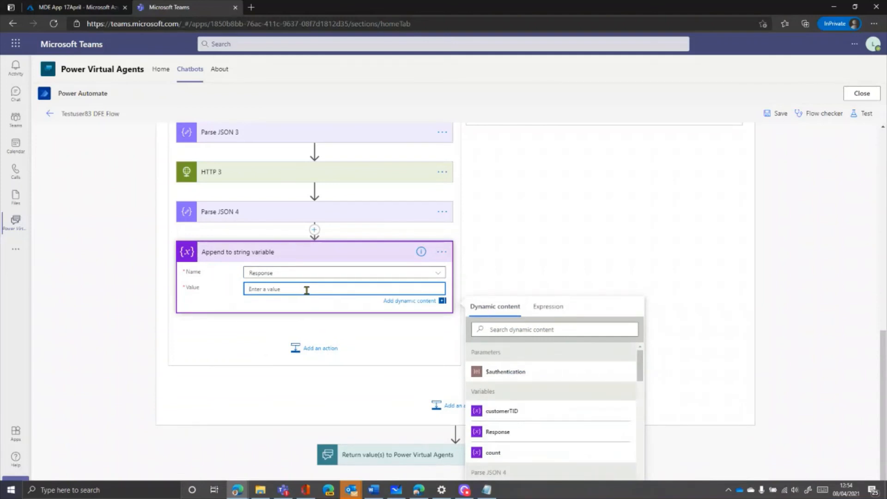
{"action": "scroll", "coordinate": [540, 410], "scroll_direction": "down", "scroll_amount": 1}
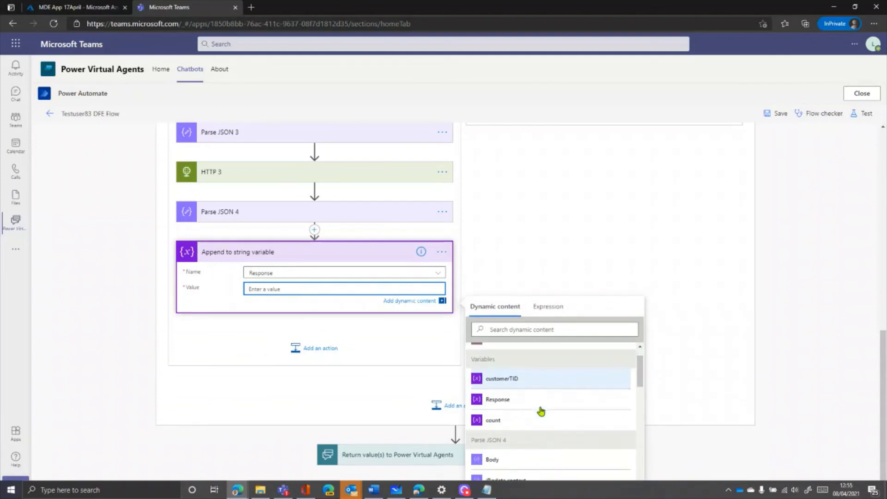
{"action": "left_click_drag", "start_coordinate": [635, 372], "coordinate": [639, 465]}
{"action": "scroll", "coordinate": [564, 398], "scroll_direction": "down", "scroll_amount": 1}
{"action": "scroll", "coordinate": [505, 466], "scroll_direction": "down", "scroll_amount": 2}
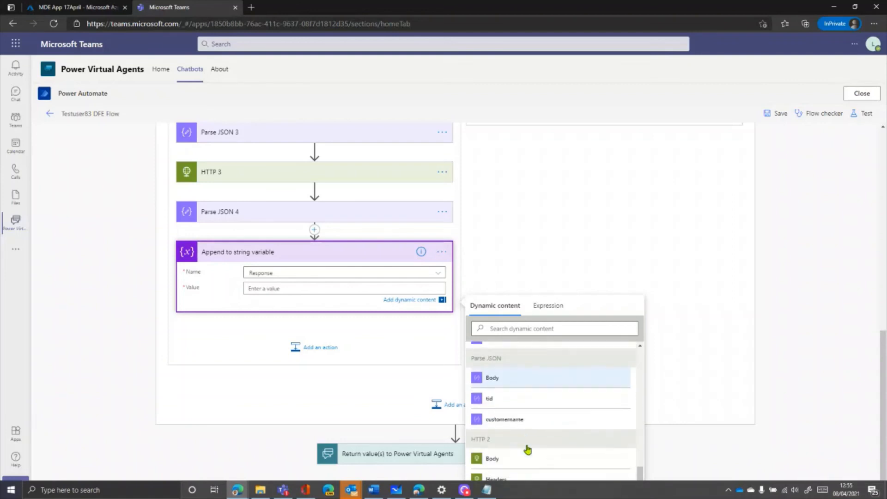
{"action": "left_click", "coordinate": [509, 419]}
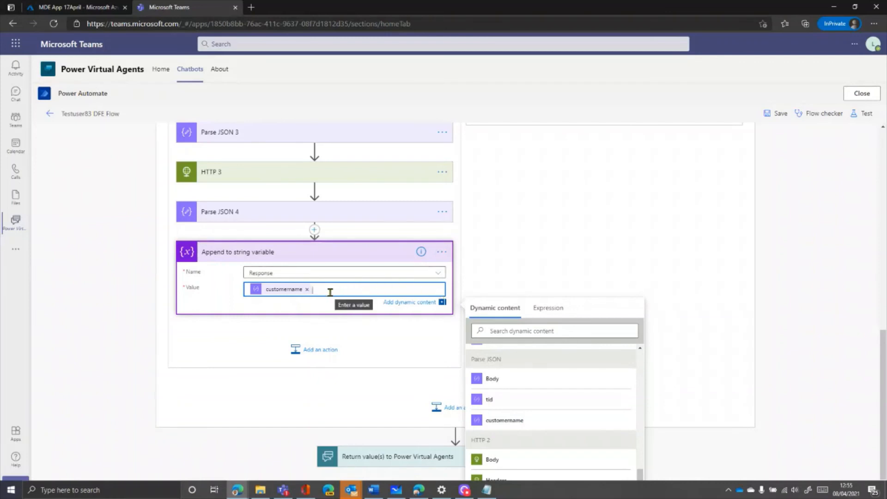
{"action": "type", "text": "; Exposure Score:"}
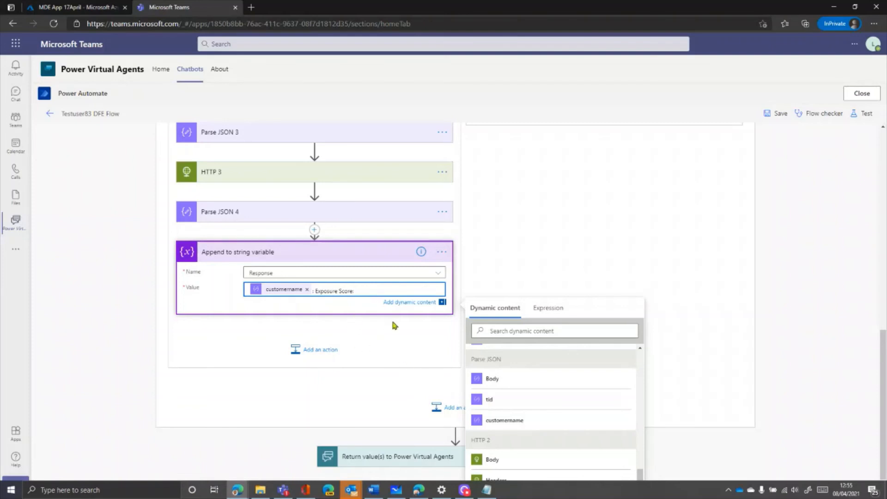
- Insert Parse JSON 3's score dynamic content after the Exposure Score label in the append value
{"action": "scroll", "coordinate": [343, 249], "scroll_direction": "up", "scroll_amount": 3}
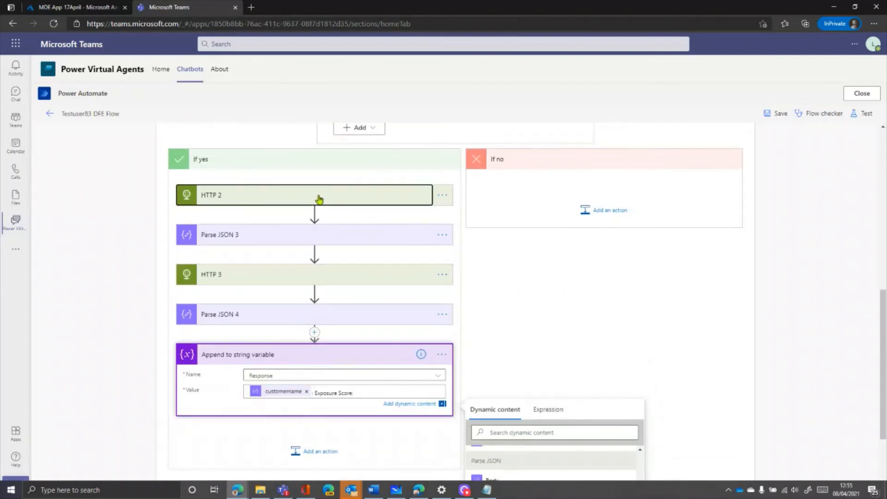
{"action": "left_click", "coordinate": [319, 200]}
{"action": "left_click", "coordinate": [318, 200]}
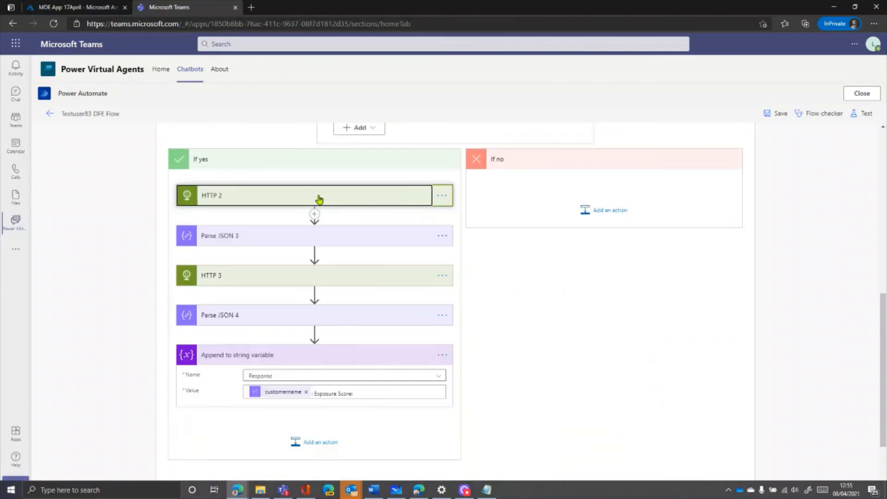
{"action": "left_click", "coordinate": [383, 392]}
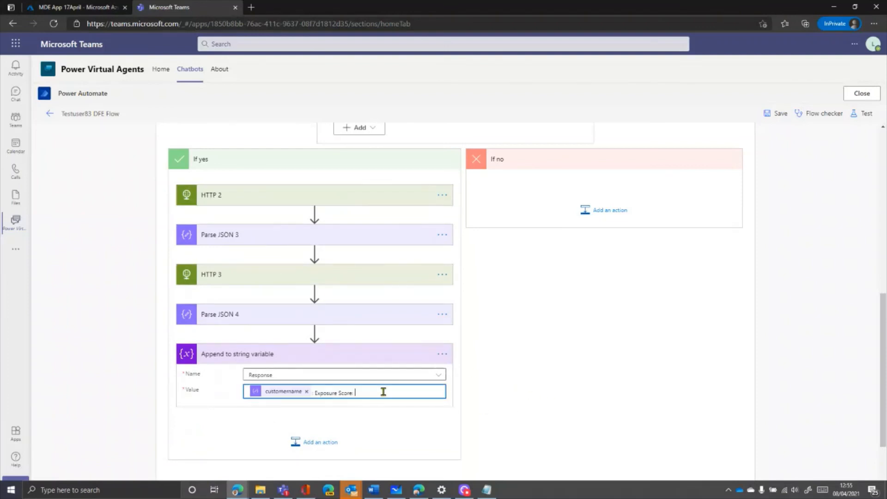
{"action": "scroll", "coordinate": [686, 422], "scroll_direction": "down", "scroll_amount": 3}
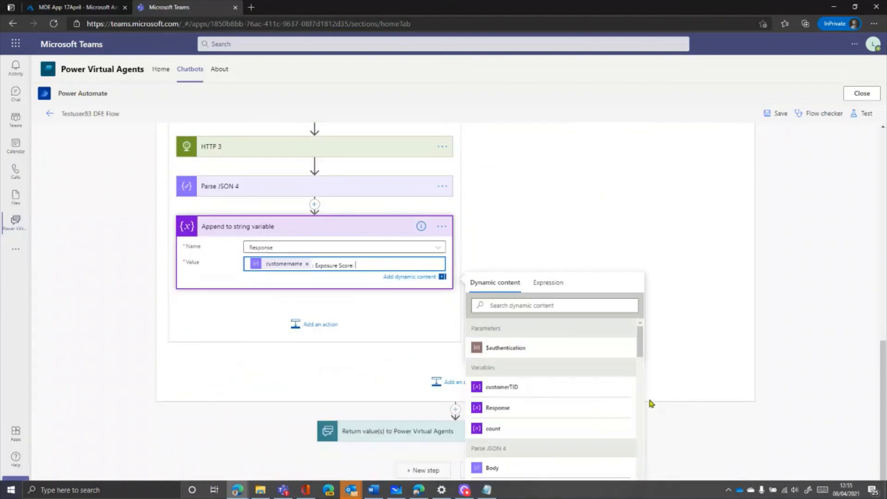
{"action": "scroll", "coordinate": [560, 403], "scroll_direction": "down", "scroll_amount": 6}
{"action": "scroll", "coordinate": [554, 405], "scroll_direction": "down", "scroll_amount": 4}
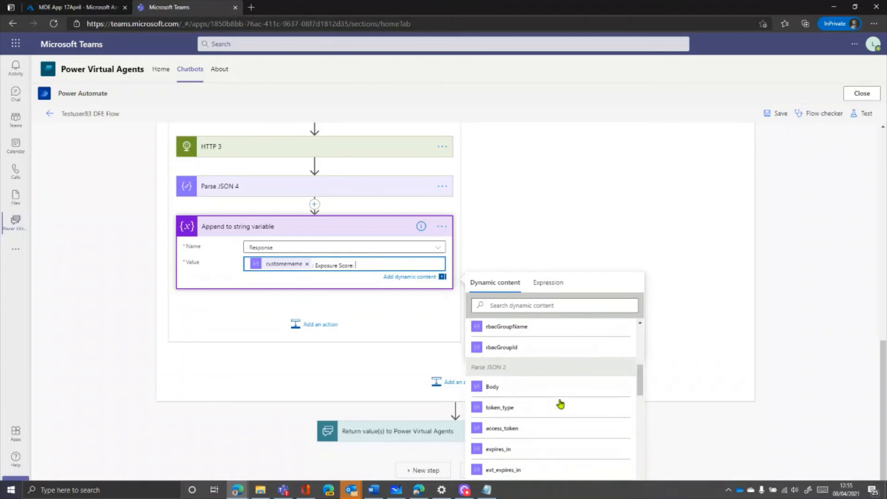
{"action": "scroll", "coordinate": [541, 409], "scroll_direction": "down", "scroll_amount": 5}
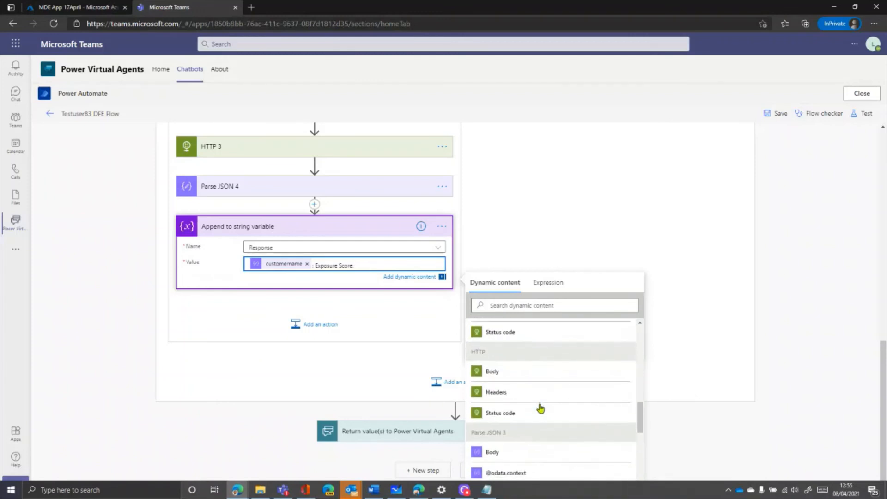
{"action": "left_click", "coordinate": [493, 405]}
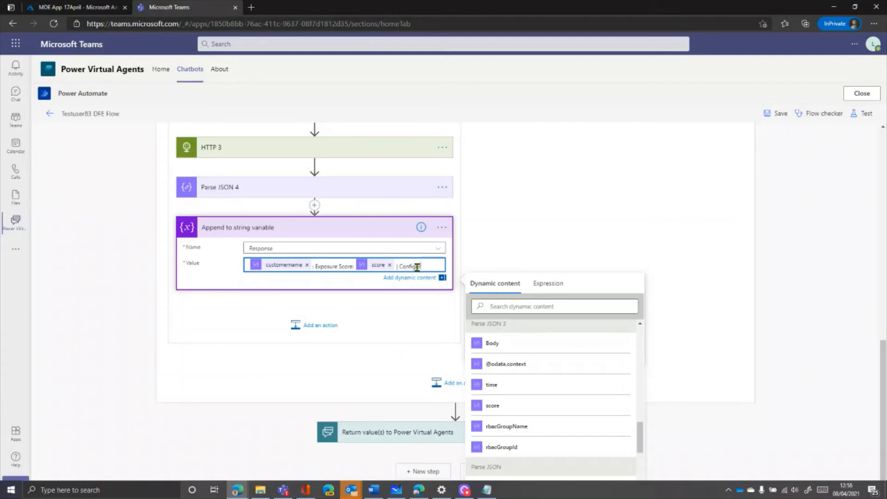
- Complete the append value with "| Configuration Score:", Parse JSON 4's score dynamic content and a closing period
{"action": "type", "text": "core:"}
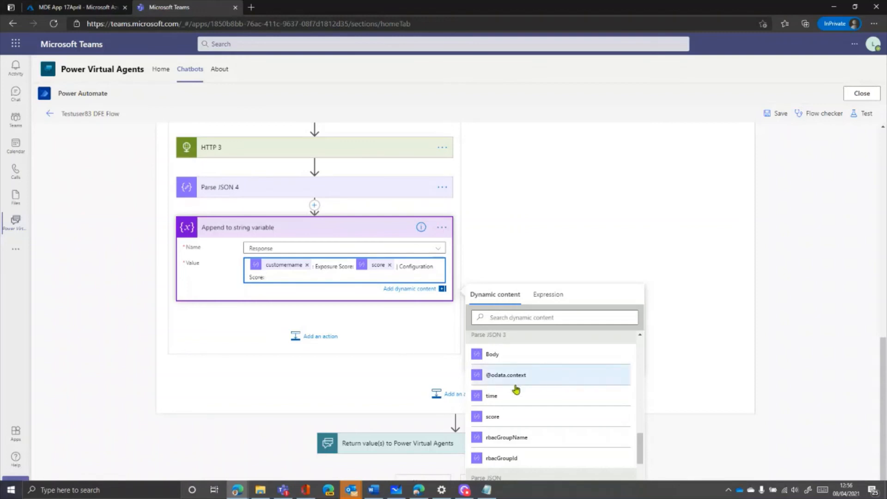
{"action": "scroll", "coordinate": [541, 416], "scroll_direction": "down", "scroll_amount": 3}
{"action": "scroll", "coordinate": [544, 419], "scroll_direction": "down", "scroll_amount": 2}
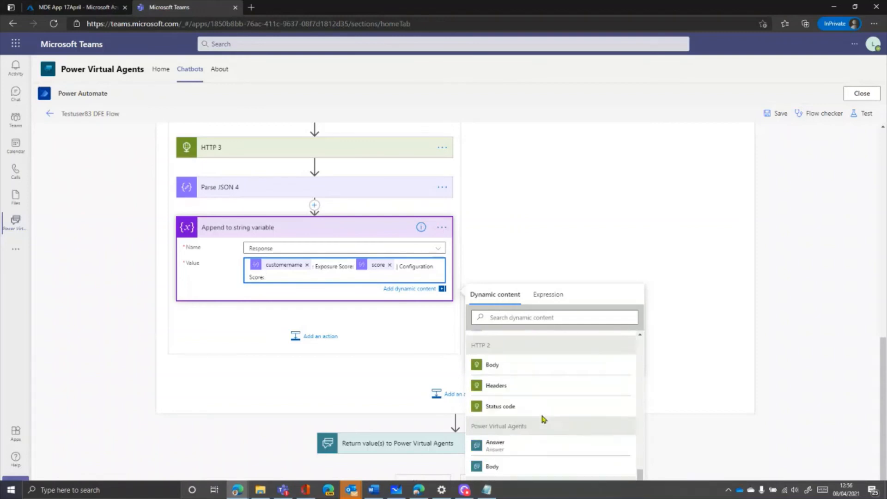
{"action": "scroll", "coordinate": [589, 418], "scroll_direction": "up", "scroll_amount": 2}
{"action": "scroll", "coordinate": [587, 416], "scroll_direction": "down", "scroll_amount": 5}
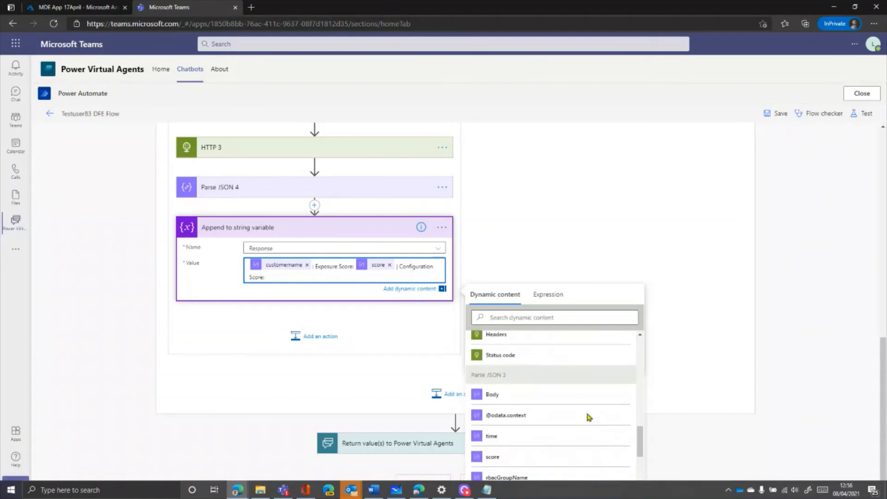
{"action": "scroll", "coordinate": [586, 415], "scroll_direction": "up", "scroll_amount": 4}
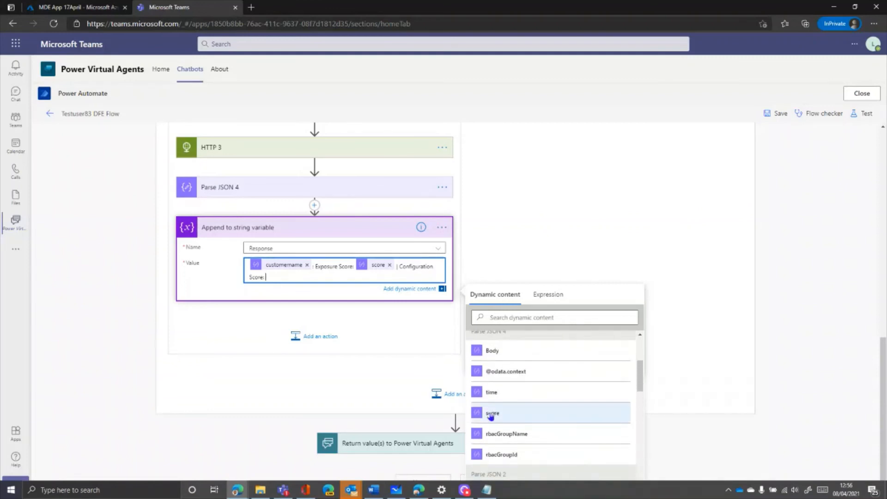
{"action": "left_click", "coordinate": [491, 414]}
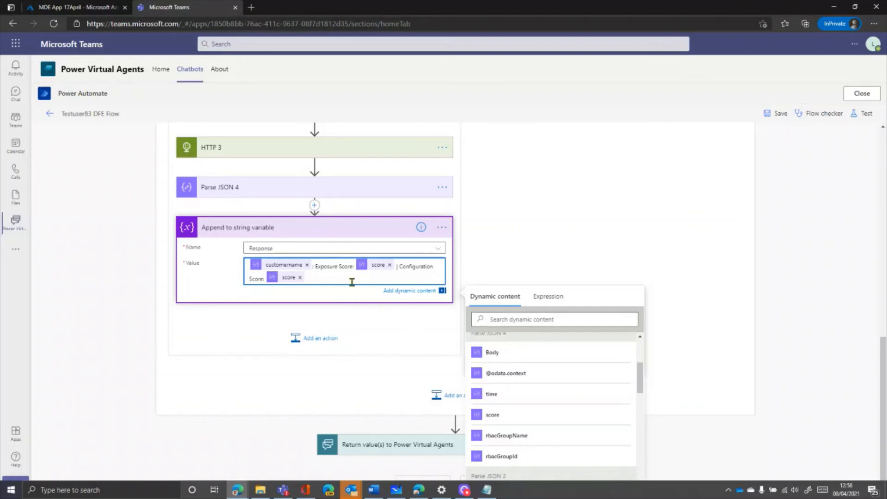
{"action": "type", "text": "|"}
{"action": "key", "text": "BackSpace"}
{"action": "type", "text": "."}
- Add a Compose action after Append to string variable and set its Inputs to the Response variable
{"action": "left_click", "coordinate": [295, 340]}
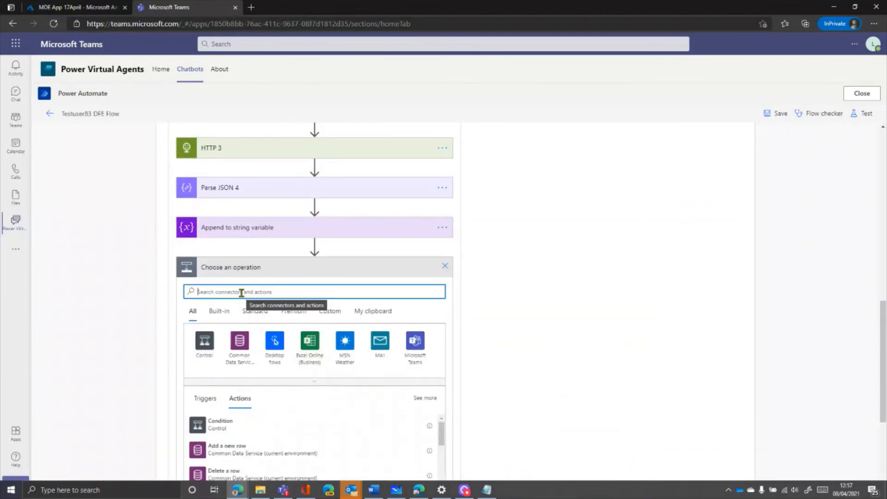
{"action": "type", "text": "compose"}
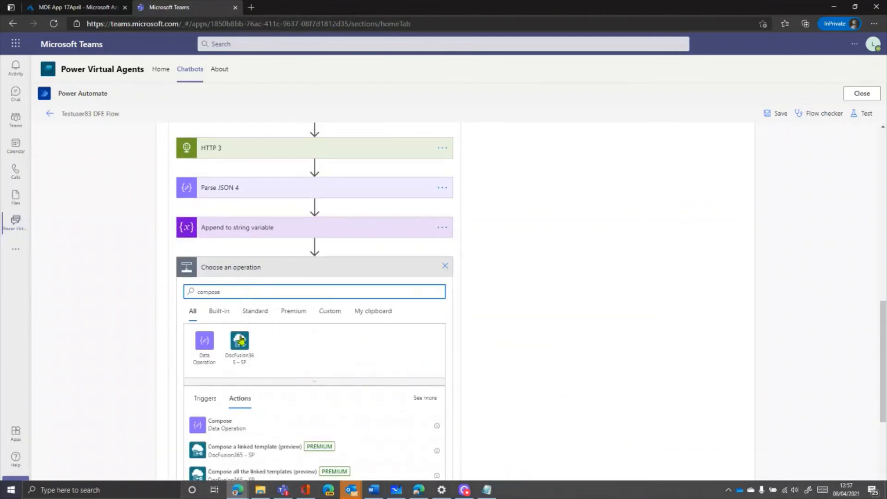
{"action": "scroll", "coordinate": [217, 360], "scroll_direction": "down", "scroll_amount": 3}
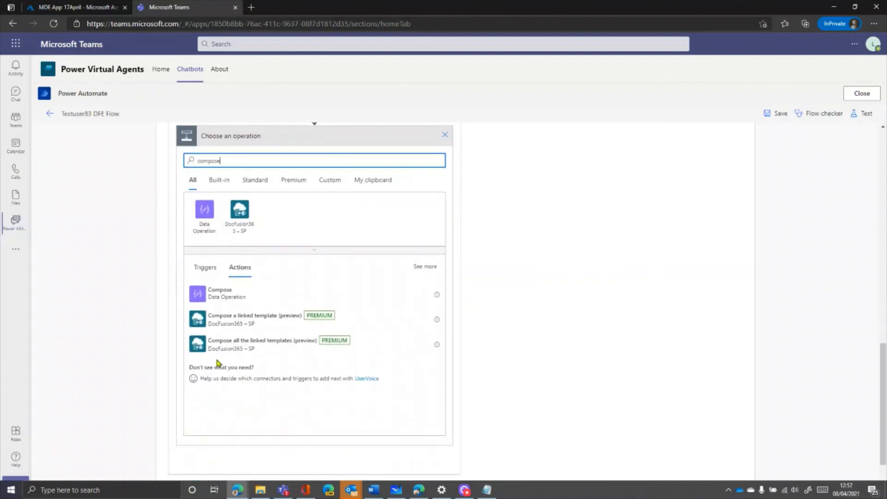
{"action": "left_click", "coordinate": [224, 298]}
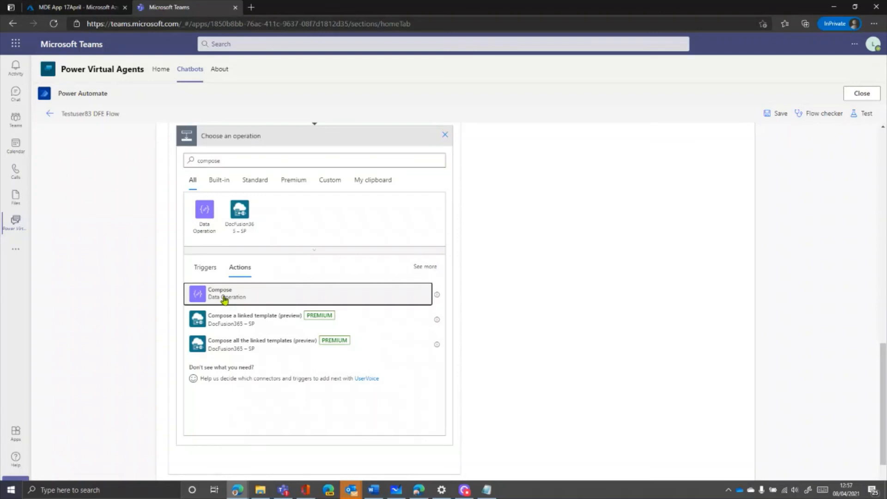
{"action": "left_click", "coordinate": [262, 288]}
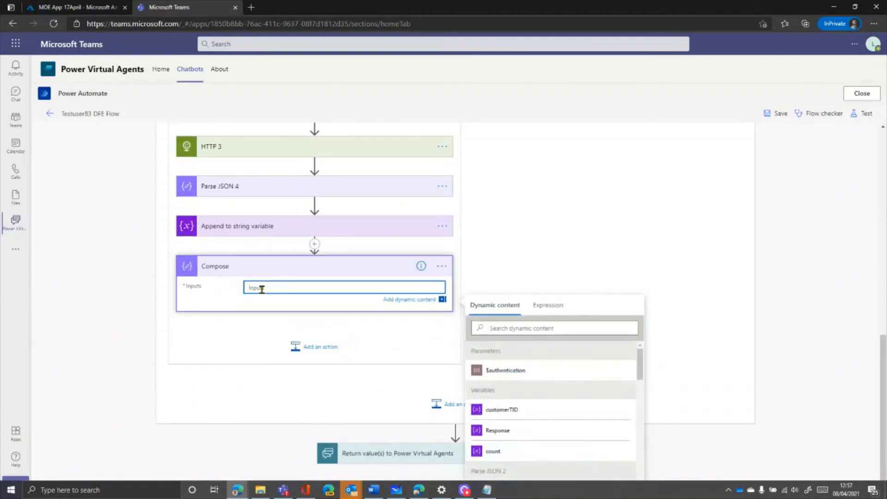
{"action": "left_click", "coordinate": [494, 432]}
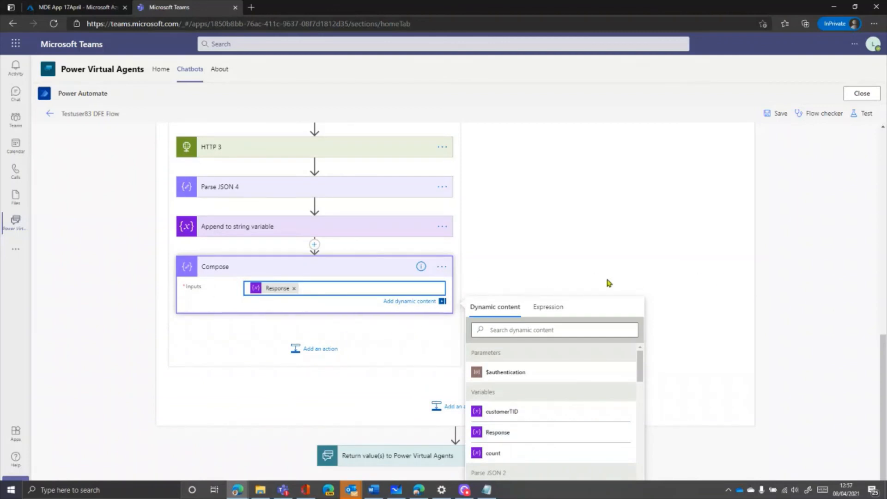
{"action": "left_click", "coordinate": [684, 288]}
- Save the flow and test it automatically with the recently used trigger from the succeeded run
{"action": "left_click", "coordinate": [777, 113]}
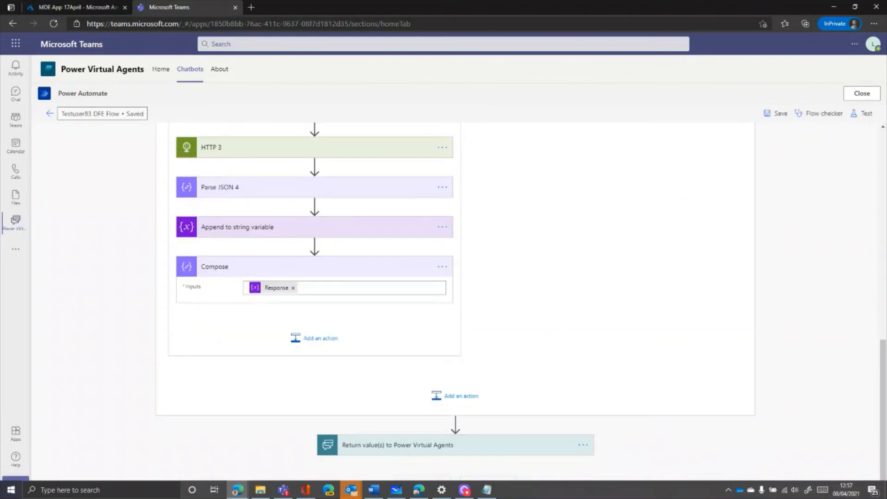
{"action": "left_click", "coordinate": [862, 114]}
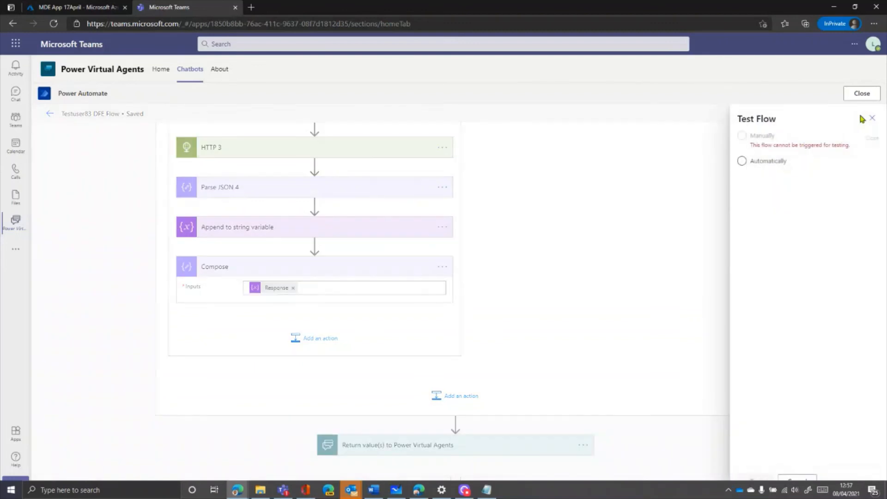
{"action": "left_click", "coordinate": [742, 160]}
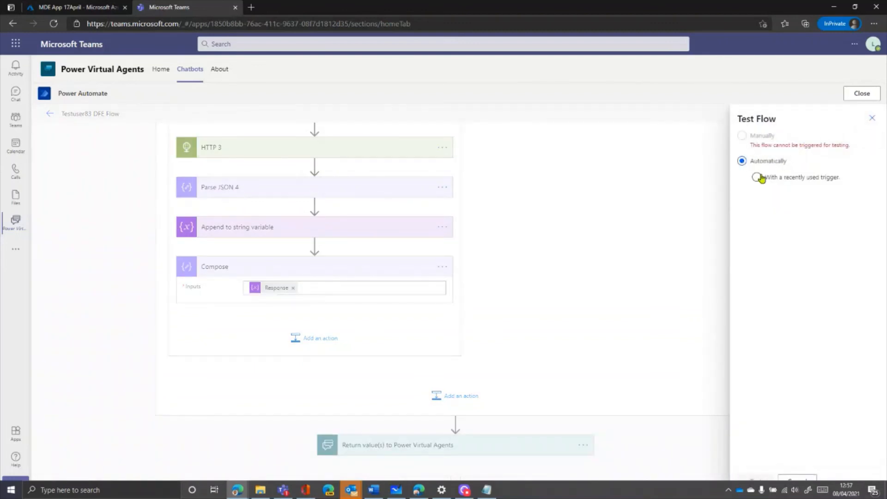
{"action": "left_click", "coordinate": [757, 177]}
{"action": "left_click", "coordinate": [746, 195]}
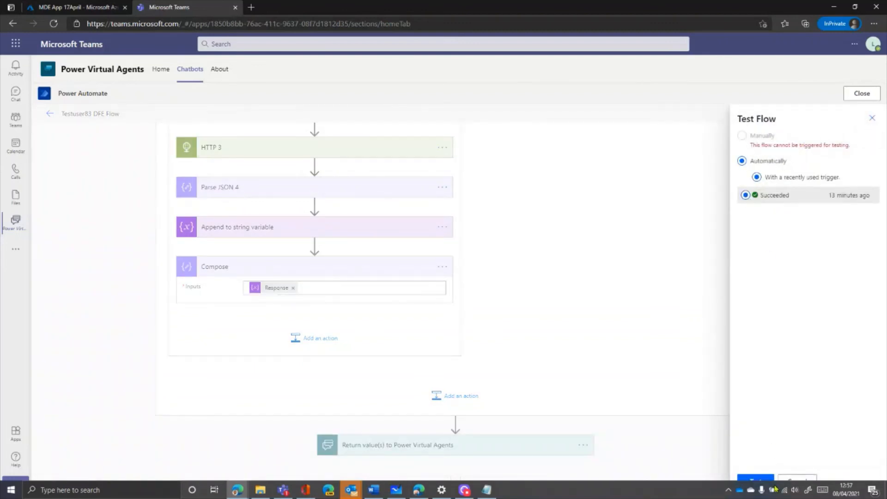
{"action": "left_click", "coordinate": [755, 479]}
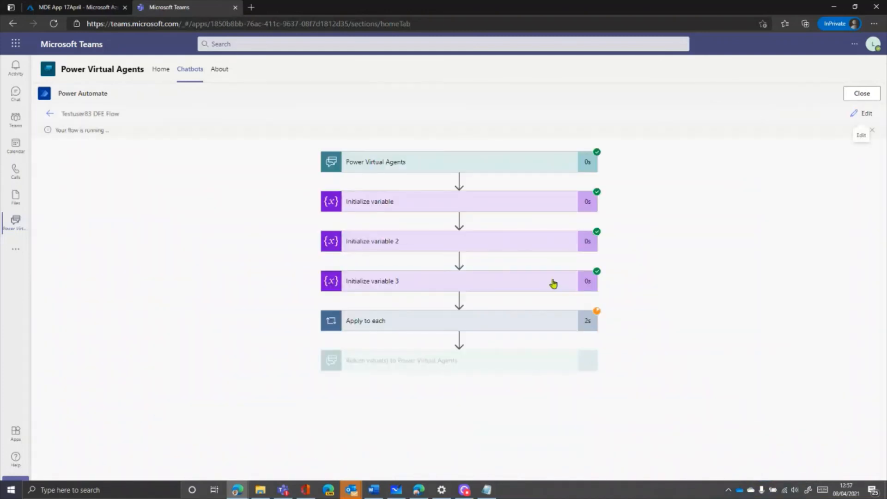
- Inspect the run's error by examining the Apply to each loop, its Condition, and the inputs and outputs of HTTP 2
{"action": "left_click", "coordinate": [501, 319]}
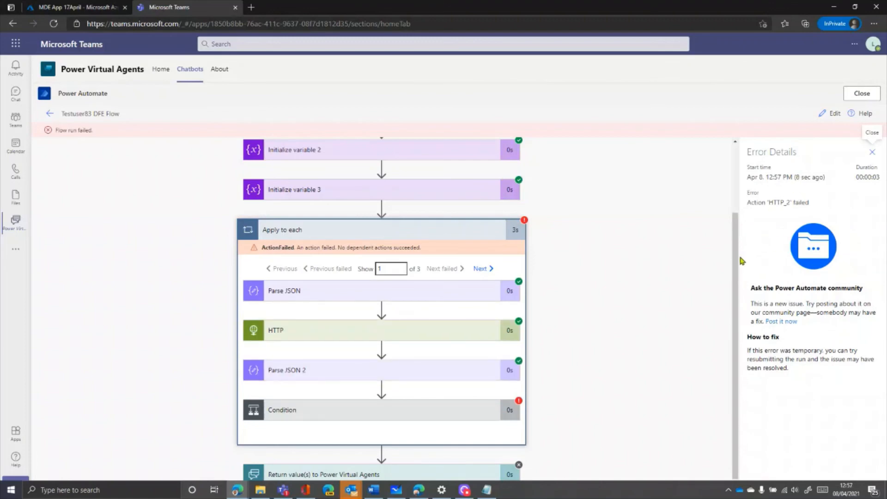
{"action": "scroll", "coordinate": [640, 315], "scroll_direction": "down", "scroll_amount": 1}
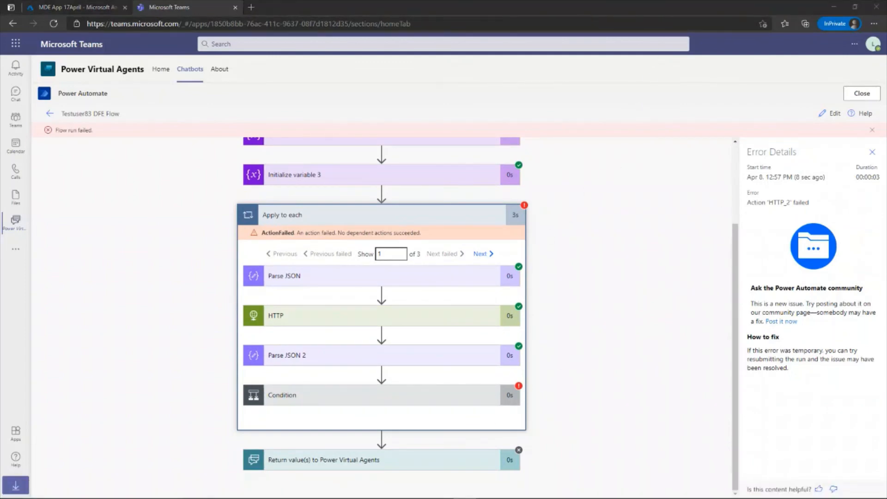
{"action": "left_click", "coordinate": [341, 396]}
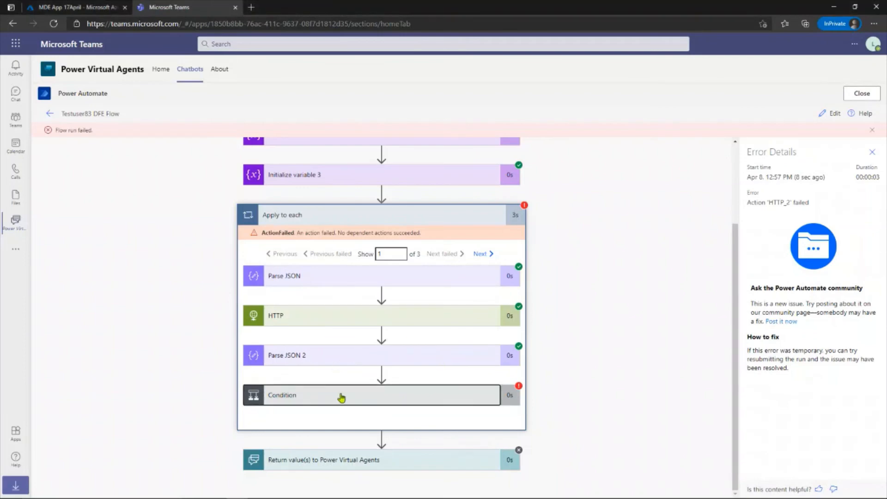
{"action": "scroll", "coordinate": [341, 390], "scroll_direction": "down", "scroll_amount": 4}
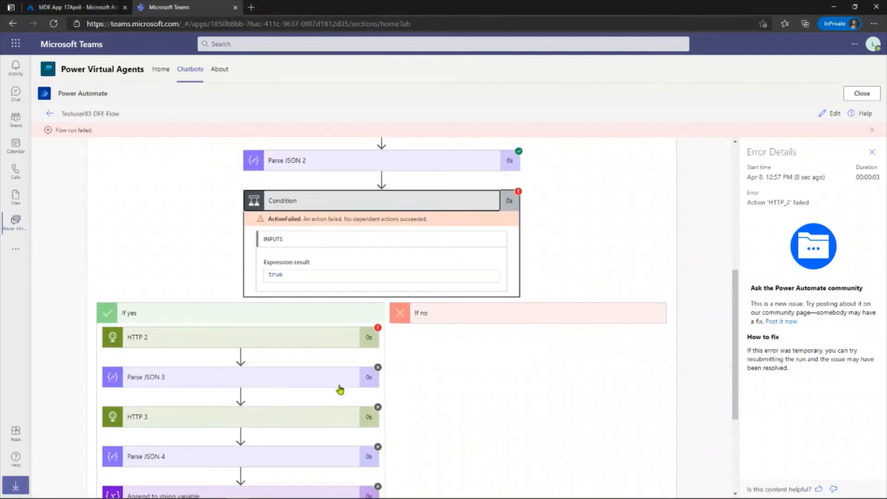
{"action": "left_click", "coordinate": [263, 344]}
{"action": "scroll", "coordinate": [265, 348], "scroll_direction": "down", "scroll_amount": 3}
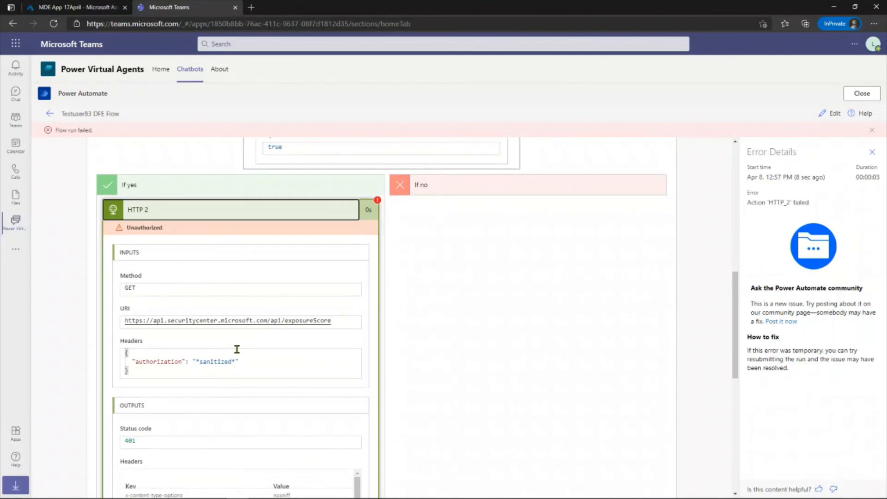
{"action": "scroll", "coordinate": [237, 348], "scroll_direction": "down", "scroll_amount": 3}
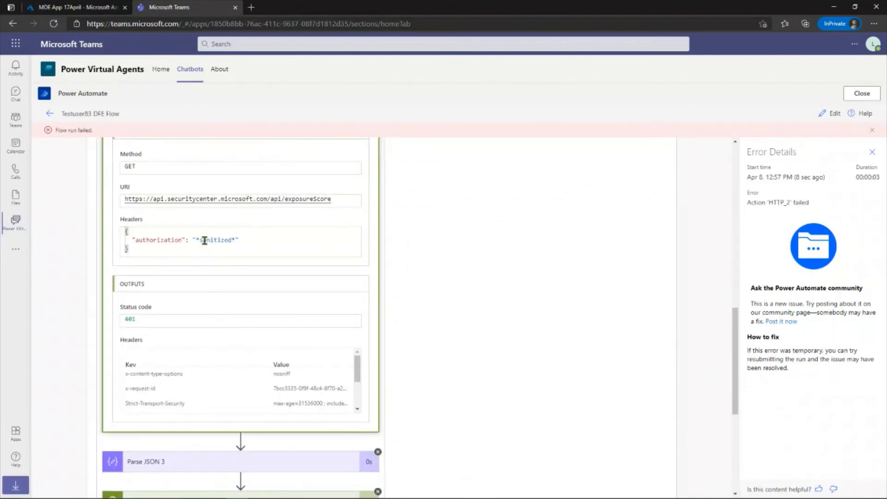
{"action": "left_click_drag", "start_coordinate": [357, 372], "coordinate": [359, 394]}
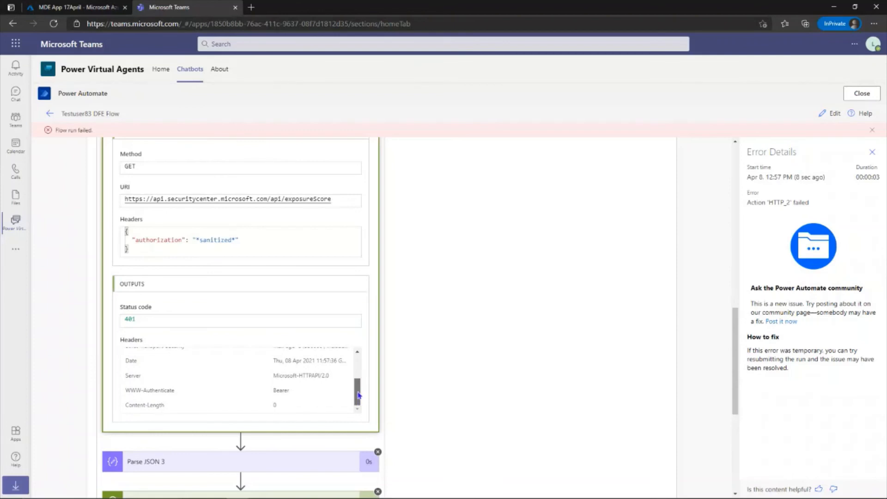
{"action": "left_click_drag", "start_coordinate": [358, 391], "coordinate": [359, 368]}
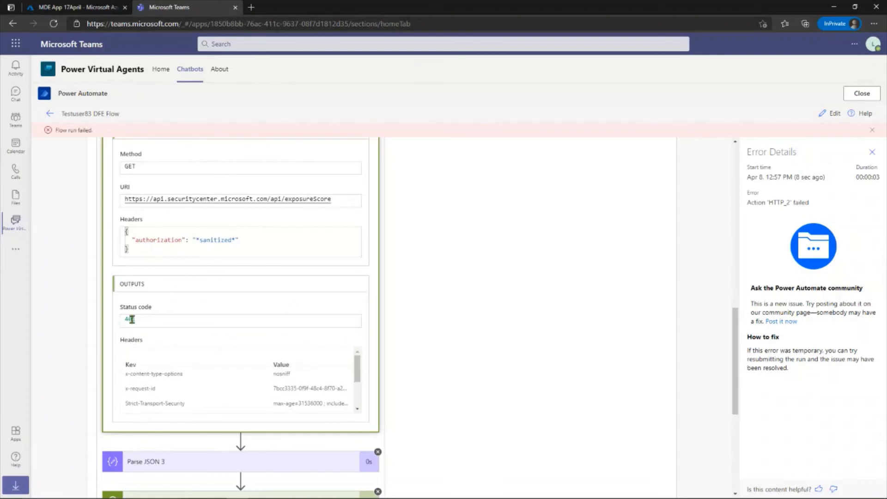
{"action": "scroll", "coordinate": [185, 320], "scroll_direction": "up", "scroll_amount": 2}
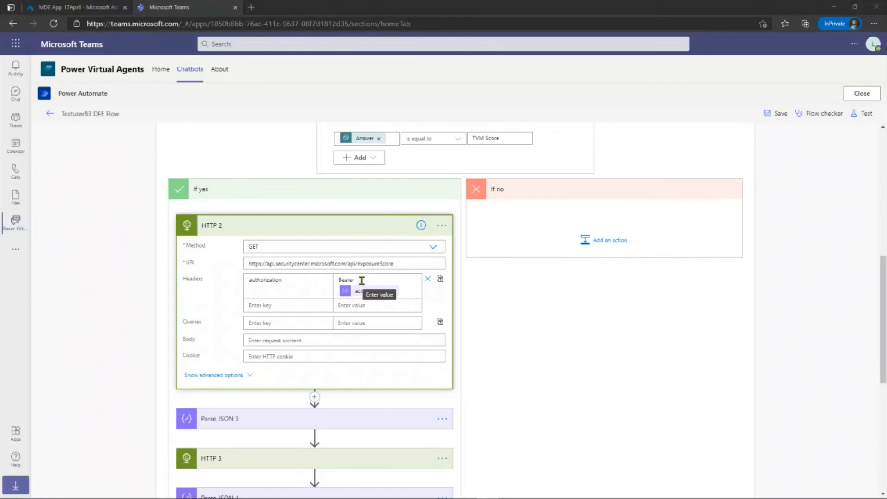
- Add a space after Bearer, before the access_token content, in the authorization header values of HTTP 2 and HTTP 3
{"action": "left_click", "coordinate": [362, 280]}
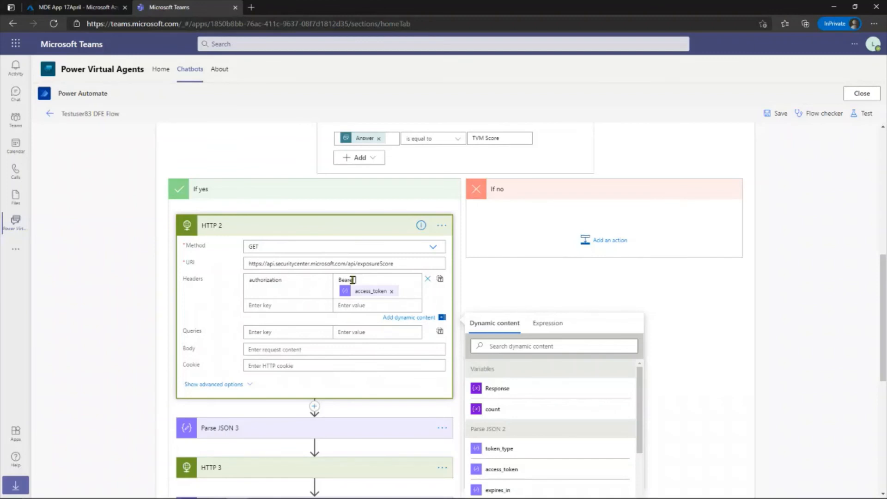
{"action": "scroll", "coordinate": [224, 388], "scroll_direction": "down", "scroll_amount": 3}
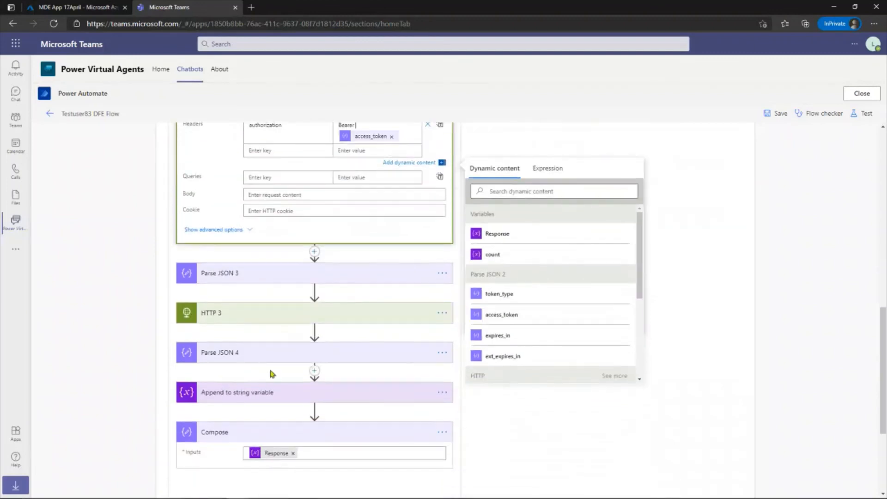
{"action": "left_click", "coordinate": [287, 320]}
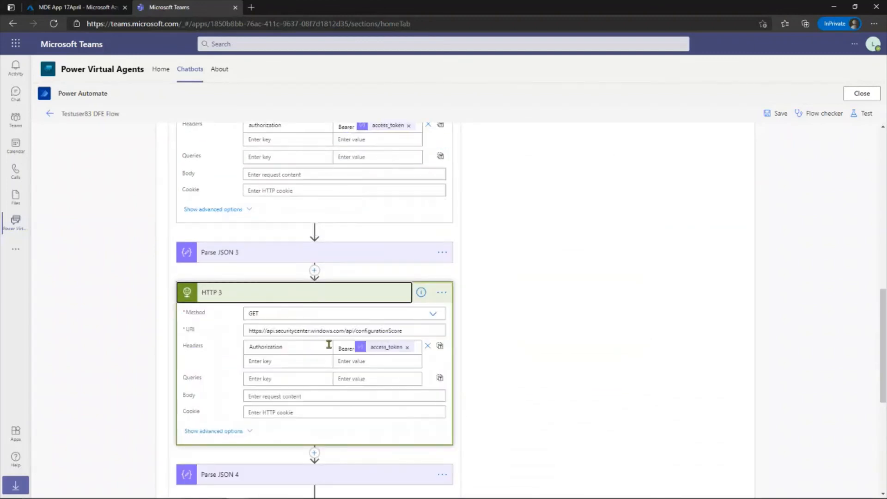
{"action": "left_click", "coordinate": [353, 353]}
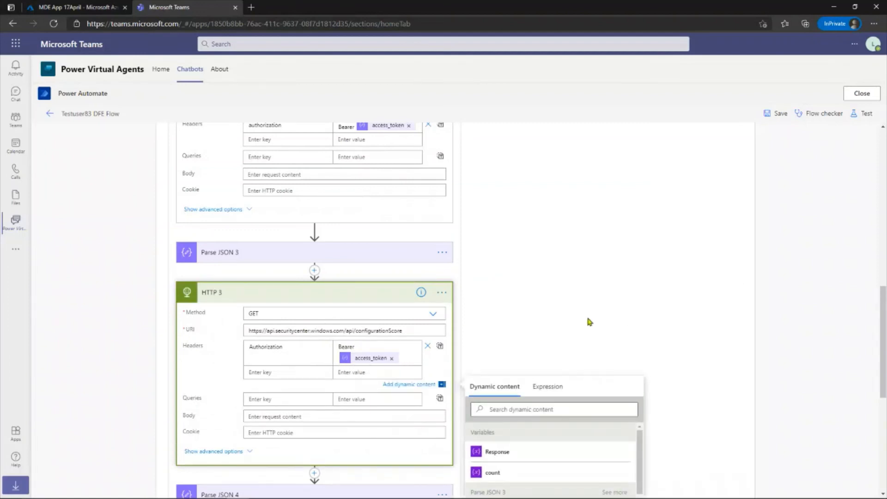
- Save the header changes and rerun the automatic test using the succeeded trigger from 39 minutes ago
{"action": "scroll", "coordinate": [527, 298], "scroll_direction": "up", "scroll_amount": 4}
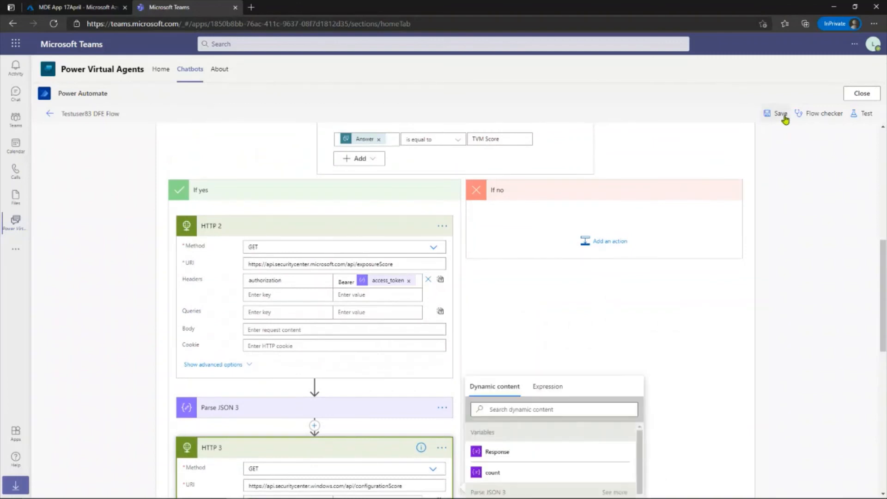
{"action": "left_click", "coordinate": [784, 119]}
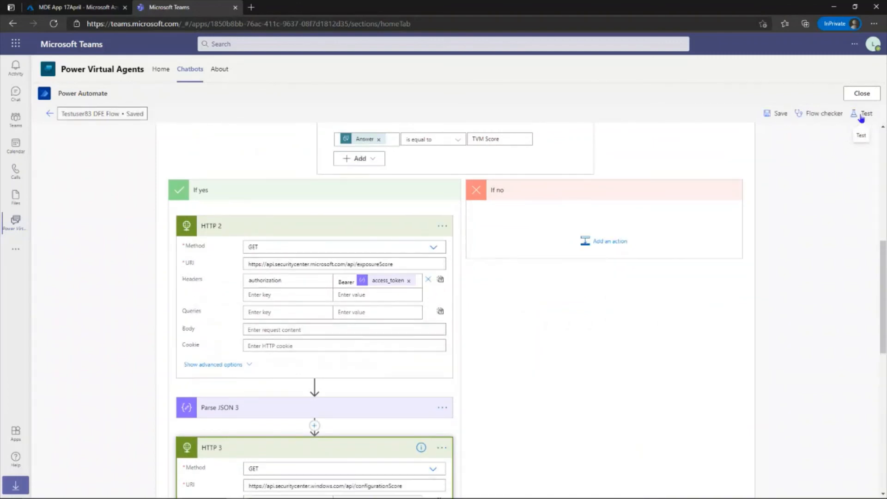
{"action": "left_click", "coordinate": [861, 117]}
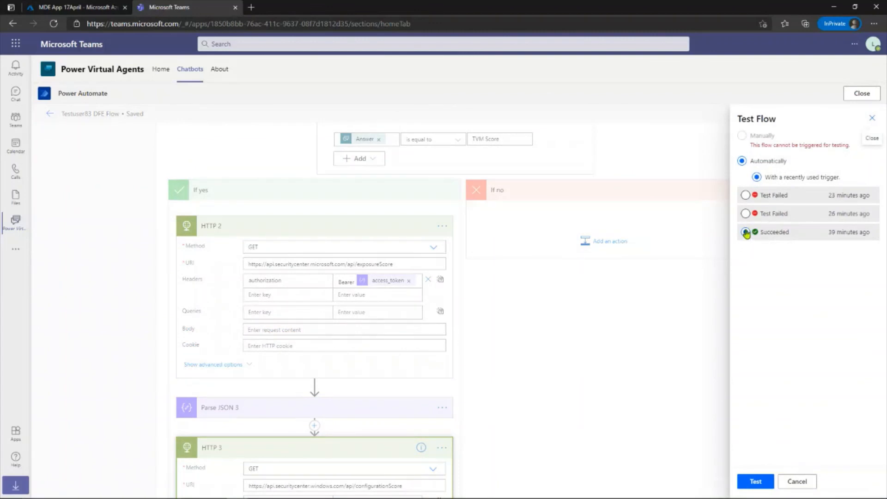
{"action": "left_click", "coordinate": [753, 482]}
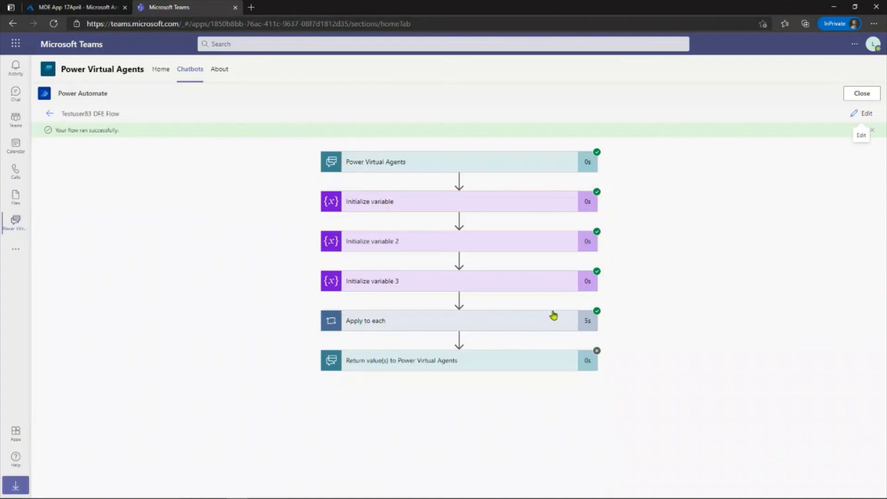
- Examine the run's Return value(s) to Power Virtual Agents action and the Compose output of the first Apply to each iteration
{"action": "left_click", "coordinate": [507, 322]}
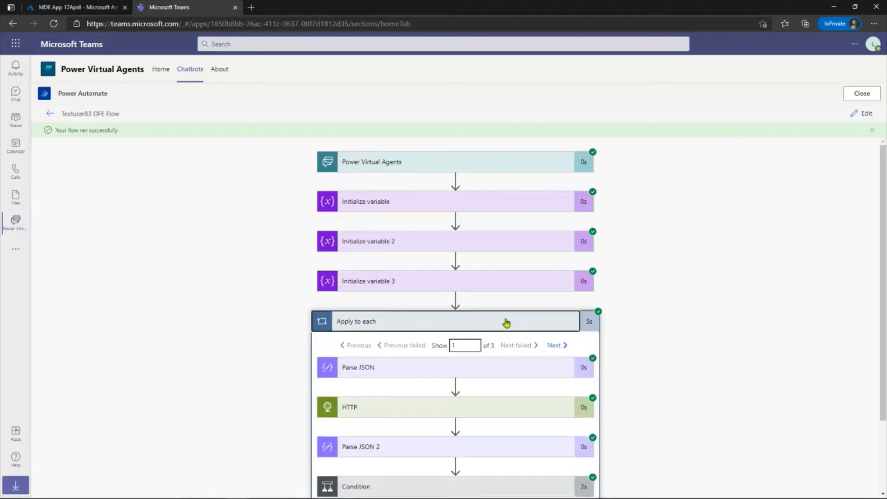
{"action": "scroll", "coordinate": [317, 381], "scroll_direction": "down", "scroll_amount": 2}
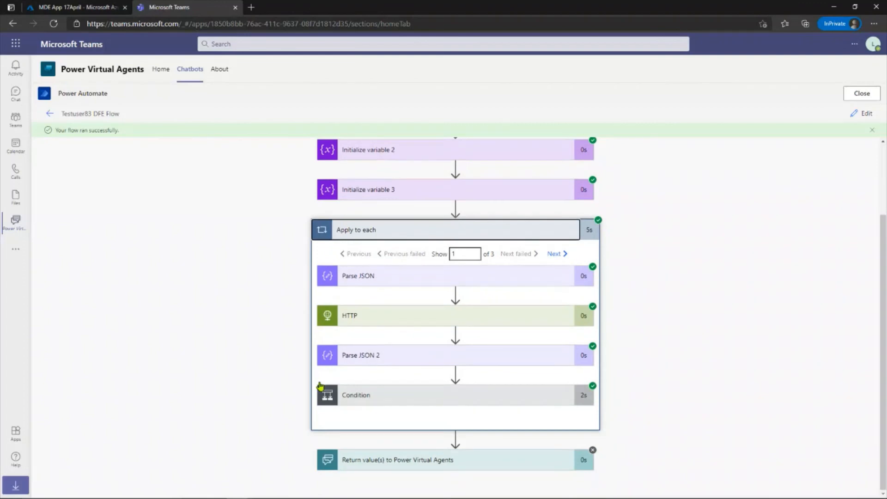
{"action": "left_click", "coordinate": [366, 460]}
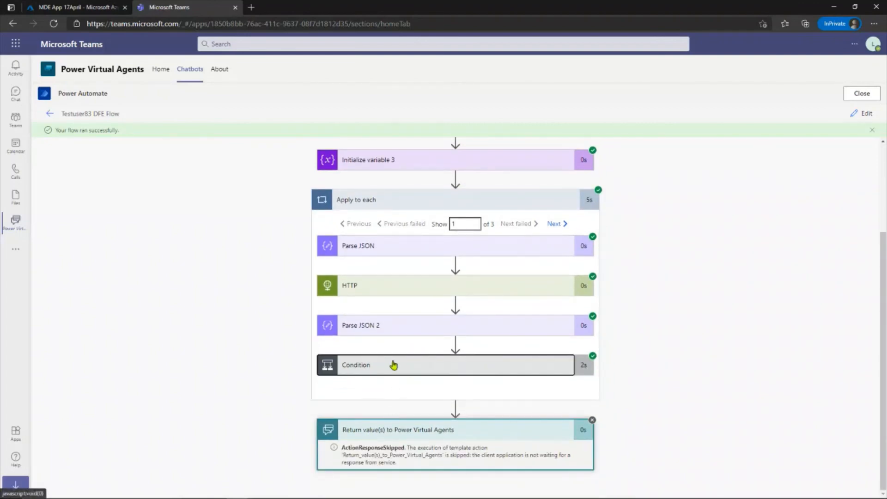
{"action": "left_click", "coordinate": [395, 363]}
{"action": "scroll", "coordinate": [278, 395], "scroll_direction": "down", "scroll_amount": 7}
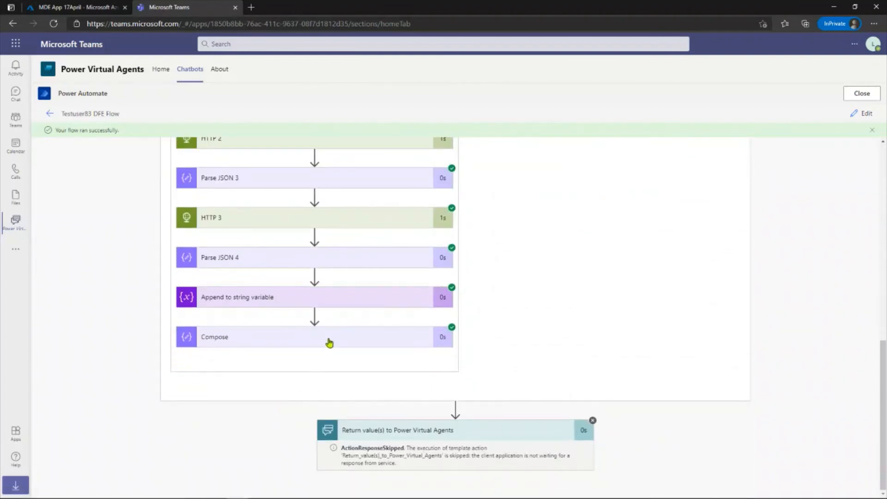
{"action": "left_click", "coordinate": [330, 341]}
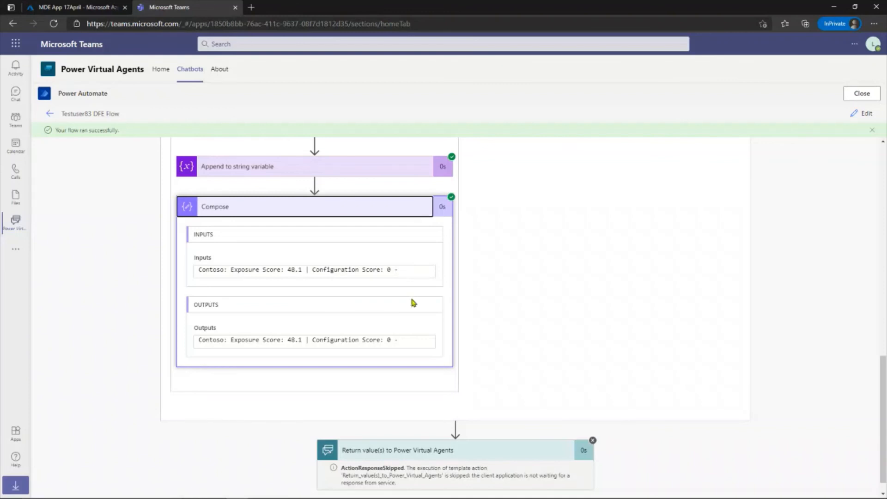
{"action": "left_click", "coordinate": [405, 344]}
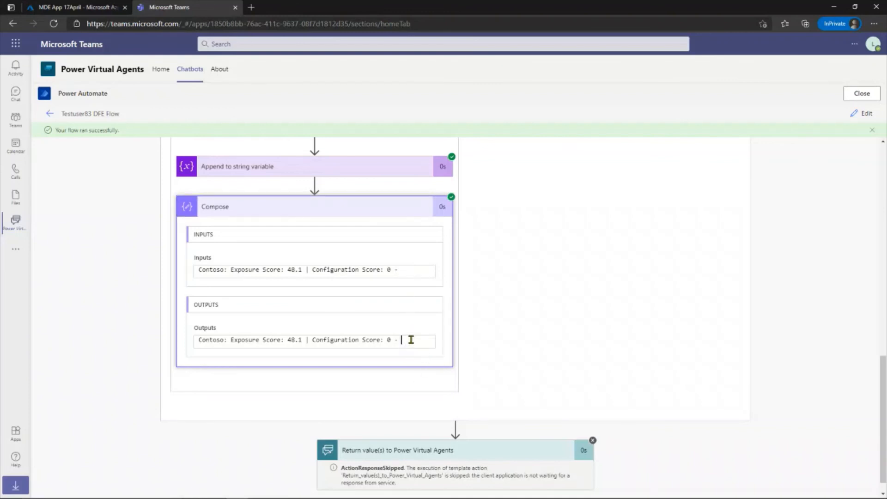
- Show the second Apply to each iteration and read its Compose output through to the end
{"action": "scroll", "coordinate": [317, 317], "scroll_direction": "up", "scroll_amount": 4}
{"action": "scroll", "coordinate": [317, 317], "scroll_direction": "up", "scroll_amount": 2}
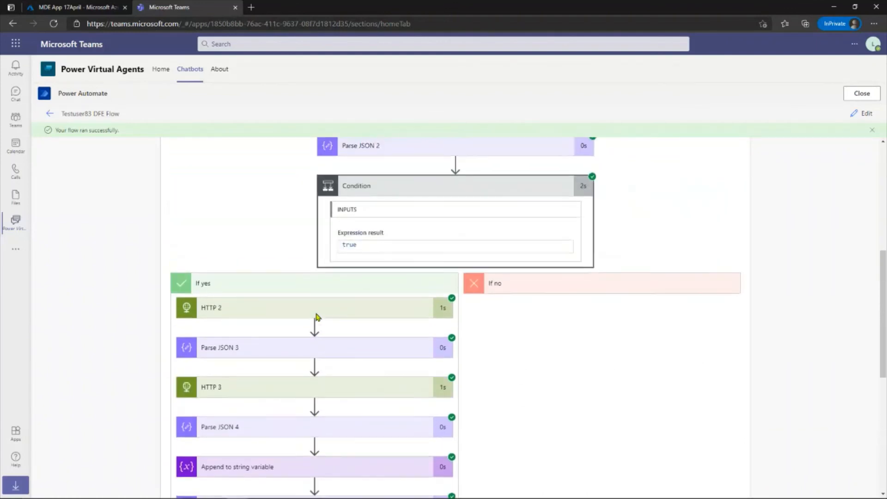
{"action": "scroll", "coordinate": [316, 318], "scroll_direction": "up", "scroll_amount": 4}
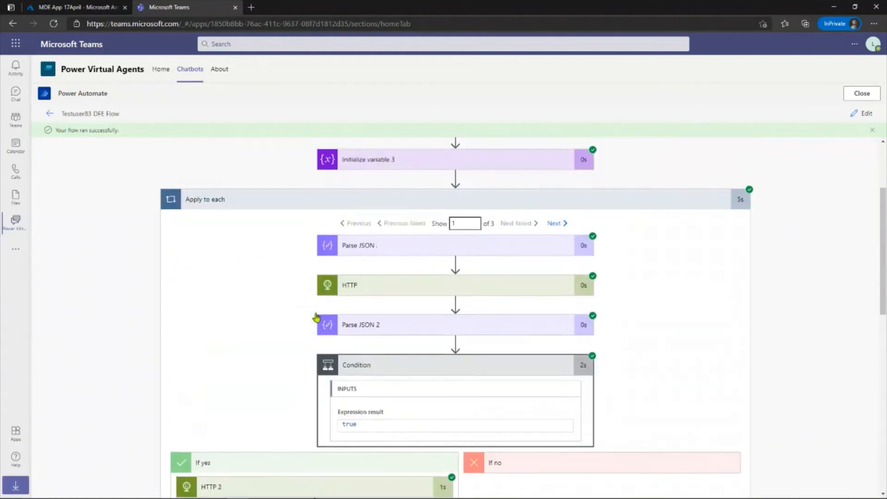
{"action": "left_click", "coordinate": [554, 241]}
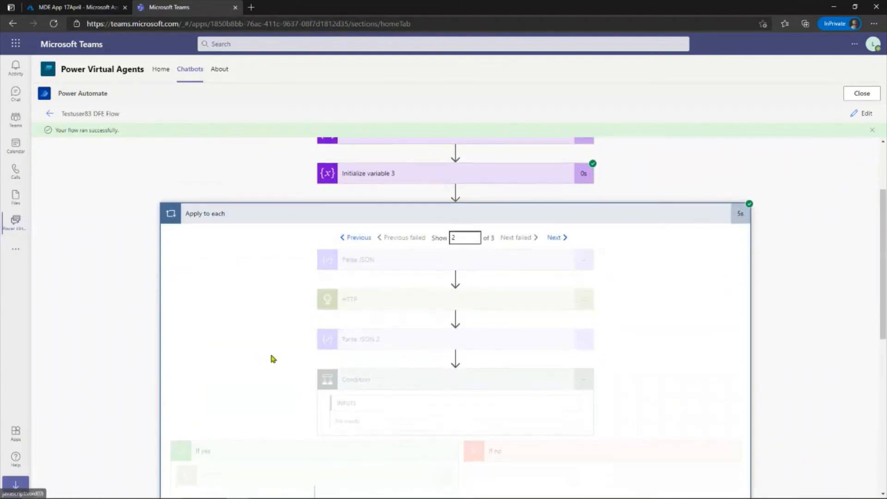
{"action": "scroll", "coordinate": [271, 356], "scroll_direction": "down", "scroll_amount": 10}
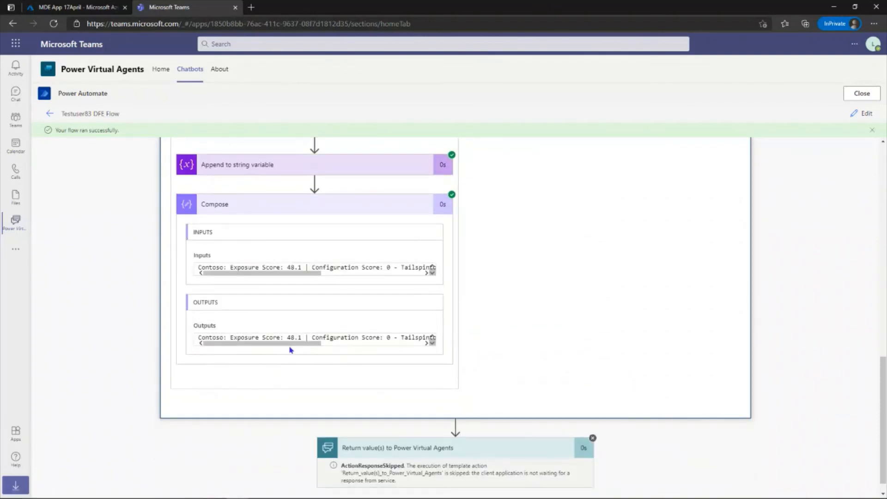
{"action": "left_click_drag", "start_coordinate": [295, 343], "coordinate": [399, 347]}
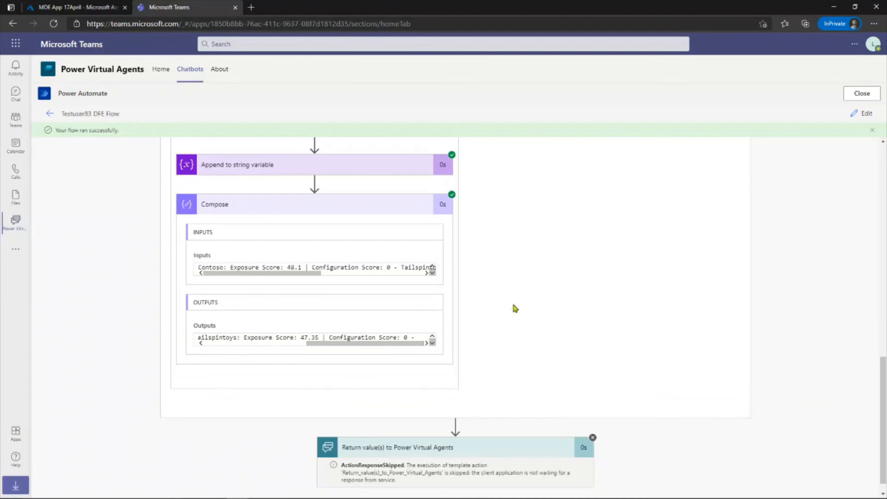
- Show the third Apply to each iteration and read its Compose output from the first tenant to the last
{"action": "scroll", "coordinate": [554, 307], "scroll_direction": "up", "scroll_amount": 2}
{"action": "scroll", "coordinate": [554, 307], "scroll_direction": "up", "scroll_amount": 15}
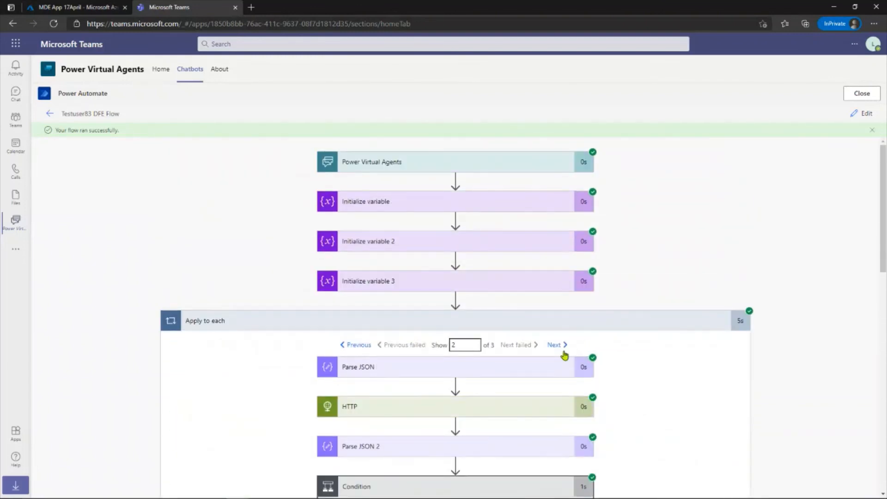
{"action": "scroll", "coordinate": [248, 384], "scroll_direction": "down", "scroll_amount": 15}
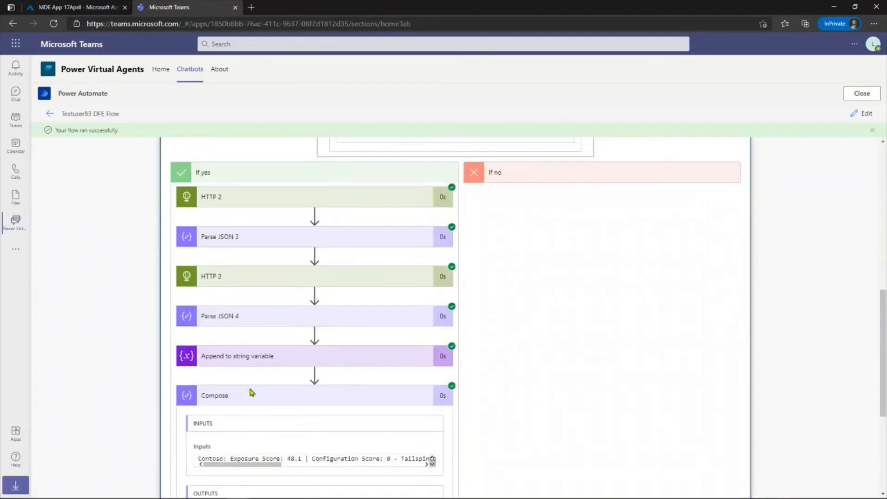
{"action": "scroll", "coordinate": [281, 421], "scroll_direction": "down", "scroll_amount": 3}
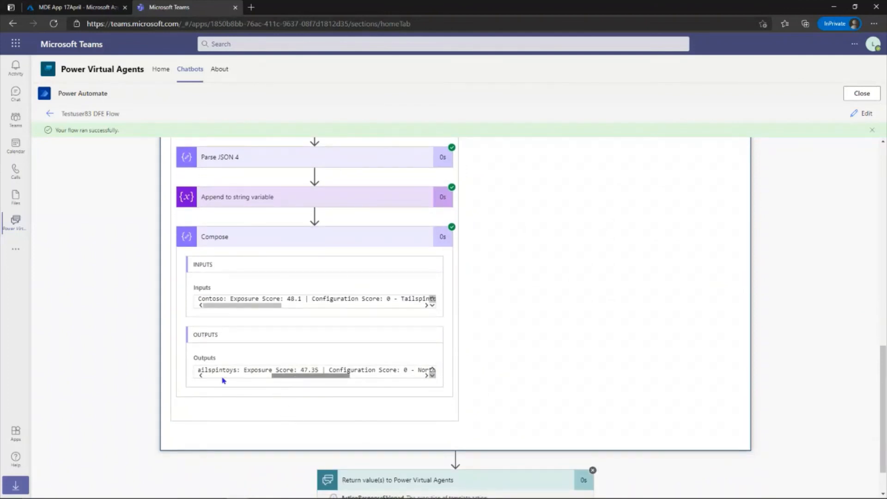
{"action": "left_click", "coordinate": [222, 375]}
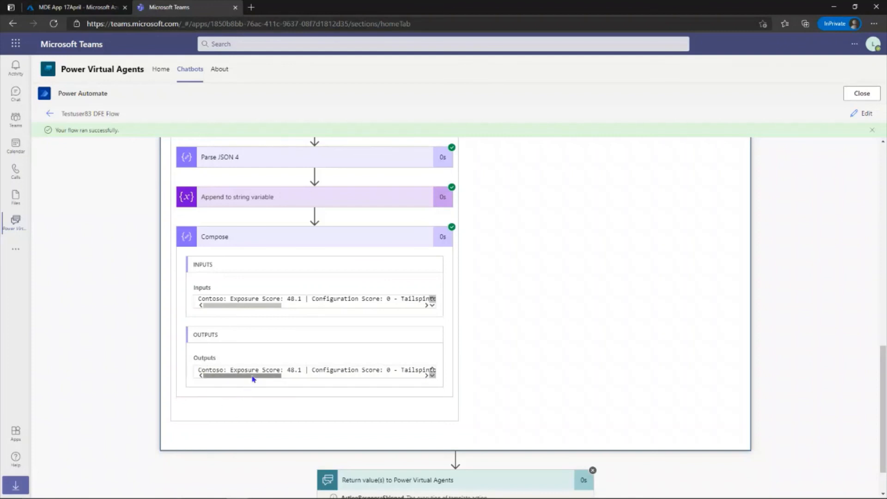
{"action": "left_click_drag", "start_coordinate": [254, 377], "coordinate": [405, 381]}
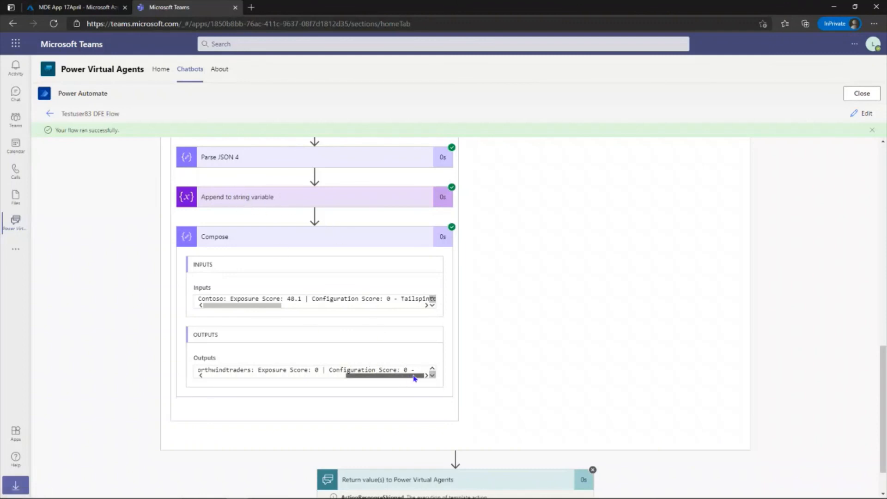
{"action": "left_click_drag", "start_coordinate": [404, 378], "coordinate": [291, 380]}
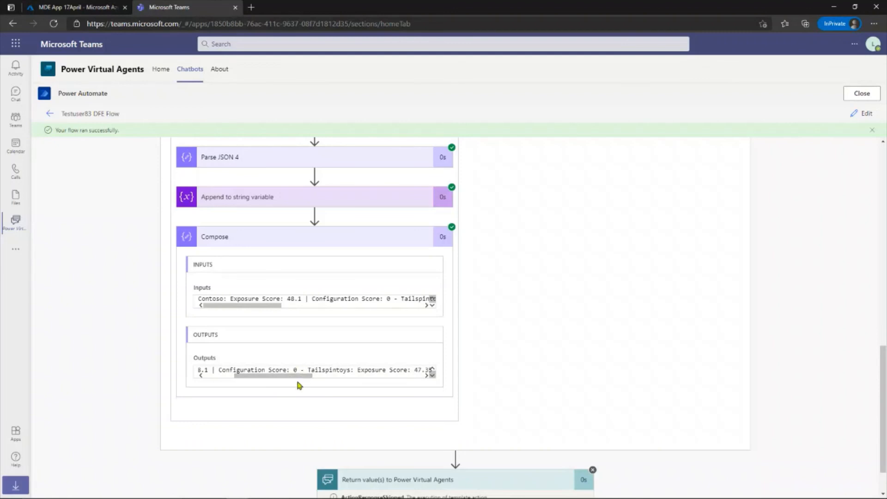
{"action": "left_click_drag", "start_coordinate": [301, 379], "coordinate": [325, 382]}
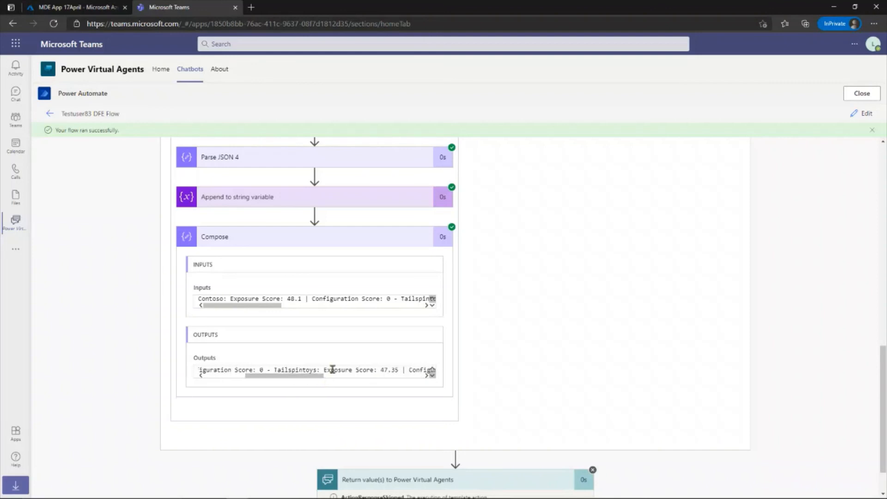
- Edit the flow's Append to string variable value, putting a comma before Configuration Score and ending it with a | separator, and save
{"action": "scroll", "coordinate": [543, 329], "scroll_direction": "up", "scroll_amount": 3}
{"action": "left_click", "coordinate": [862, 113]}
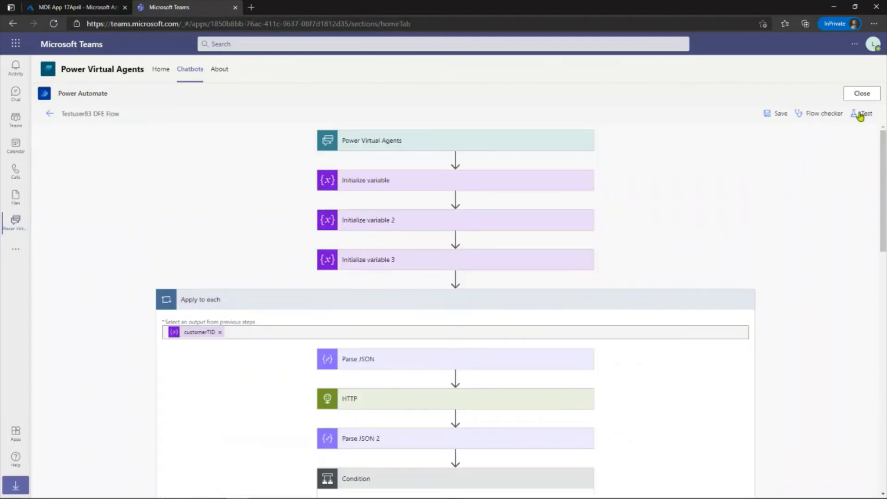
{"action": "scroll", "coordinate": [265, 423], "scroll_direction": "down", "scroll_amount": 15}
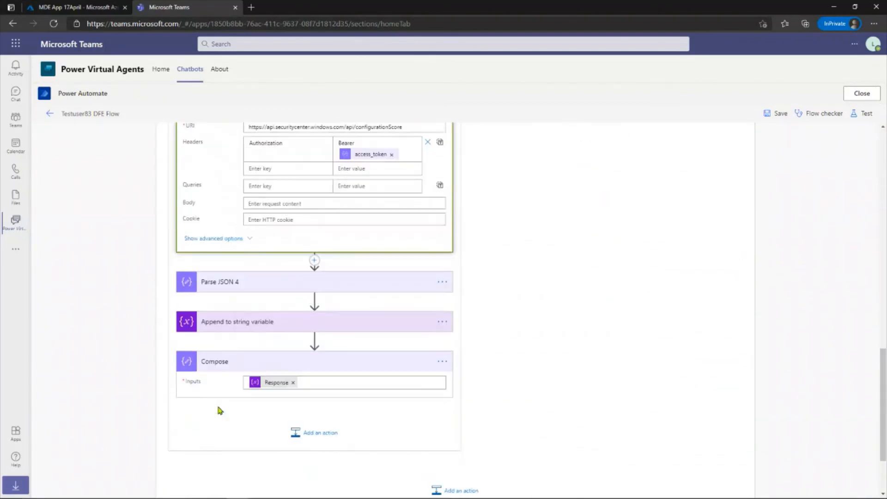
{"action": "left_click", "coordinate": [247, 323]}
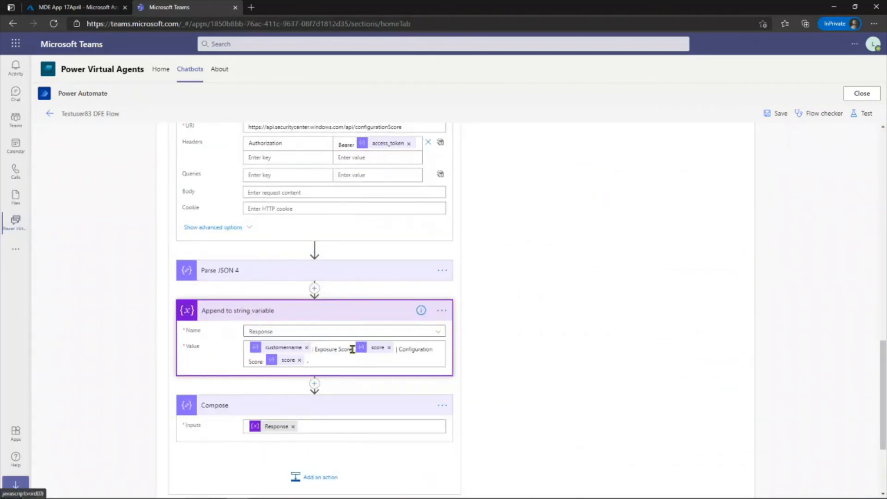
{"action": "left_click", "coordinate": [398, 349]}
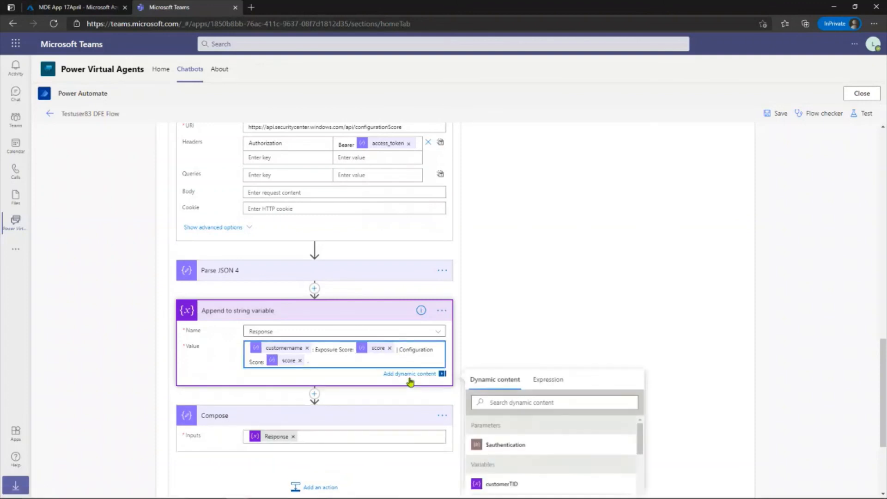
{"action": "key", "text": "BackSpace"}
{"action": "type", "text": ","}
{"action": "left_click", "coordinate": [326, 362]}
{"action": "key", "text": "BackSpace"}
{"action": "left_click", "coordinate": [784, 114]}
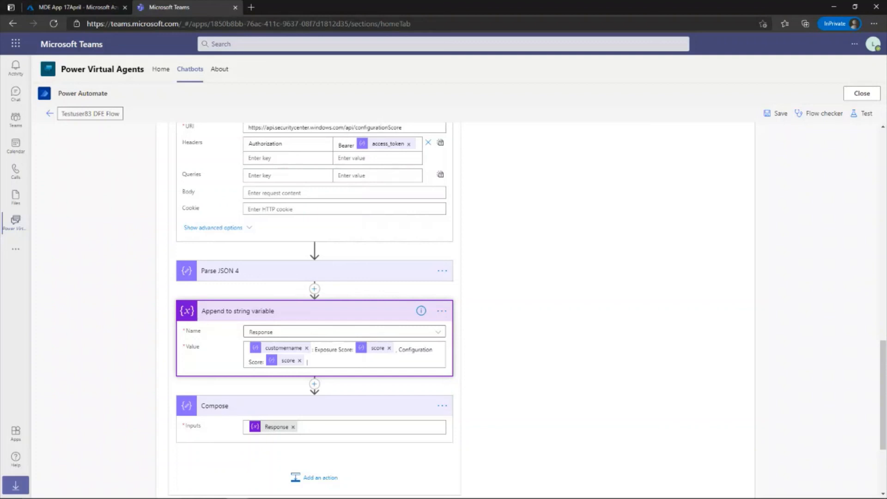
- Add a text output titled Response to Return value(s) to Power Virtual Agents, using the Response variable as its value
{"action": "scroll", "coordinate": [673, 313], "scroll_direction": "down", "scroll_amount": 3}
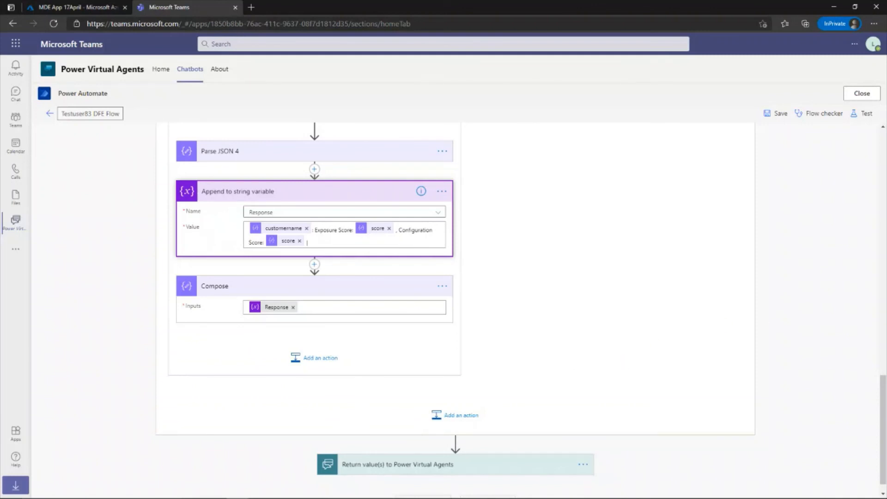
{"action": "left_click", "coordinate": [396, 466]}
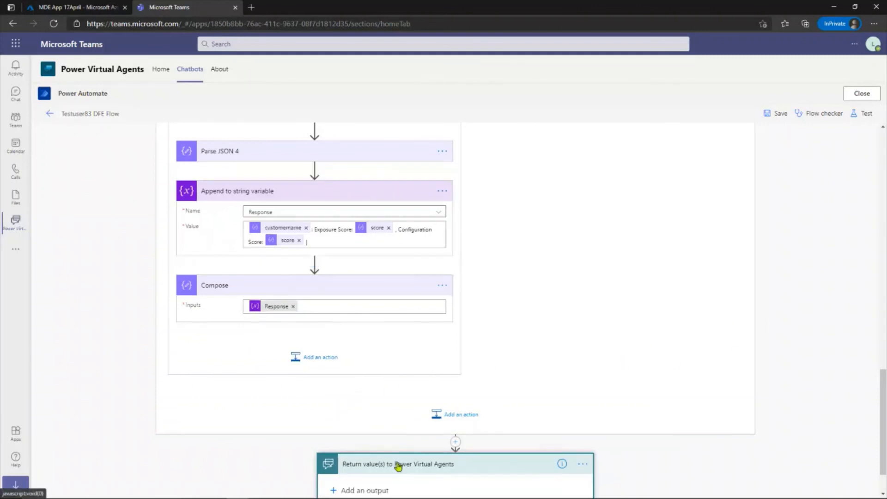
{"action": "scroll", "coordinate": [406, 380], "scroll_direction": "down", "scroll_amount": 1}
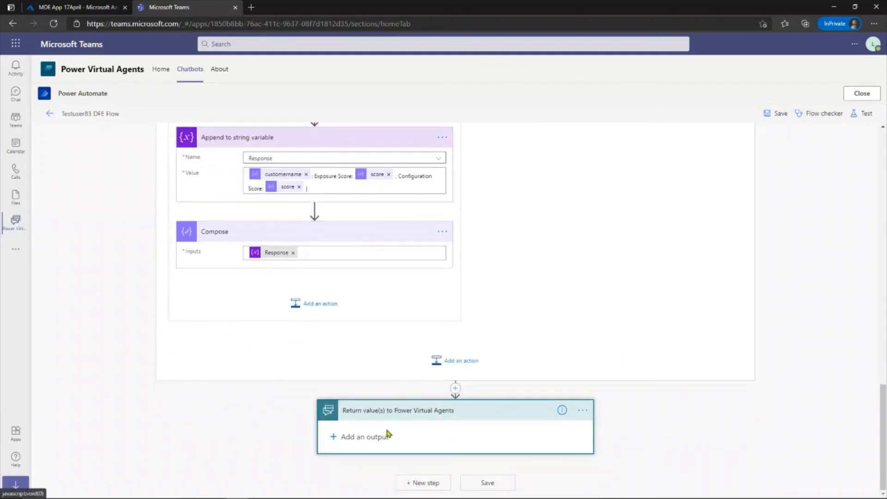
{"action": "left_click", "coordinate": [337, 437]}
{"action": "left_click", "coordinate": [346, 451]}
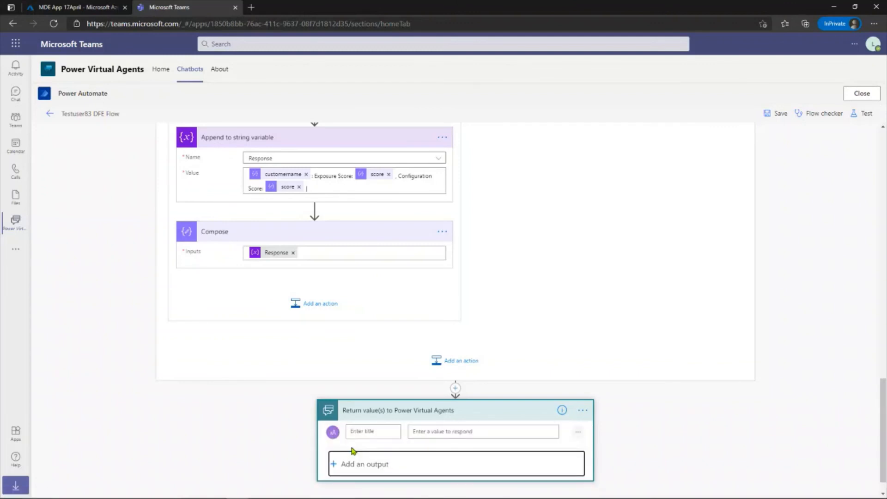
{"action": "left_click", "coordinate": [373, 431]}
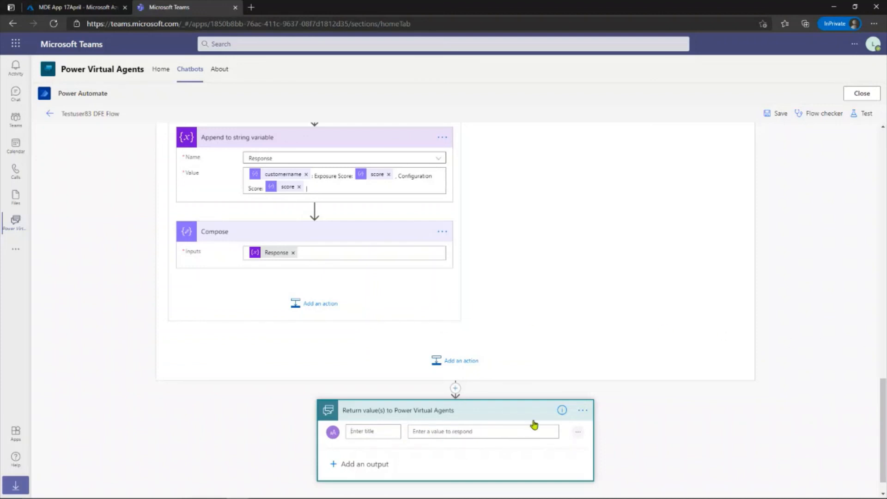
{"action": "type", "text": "R"}
{"action": "type", "text": "espn"}
{"action": "type", "text": "onse"}
{"action": "left_click", "coordinate": [517, 431]}
{"action": "scroll", "coordinate": [873, 420], "scroll_direction": "down", "scroll_amount": 4}
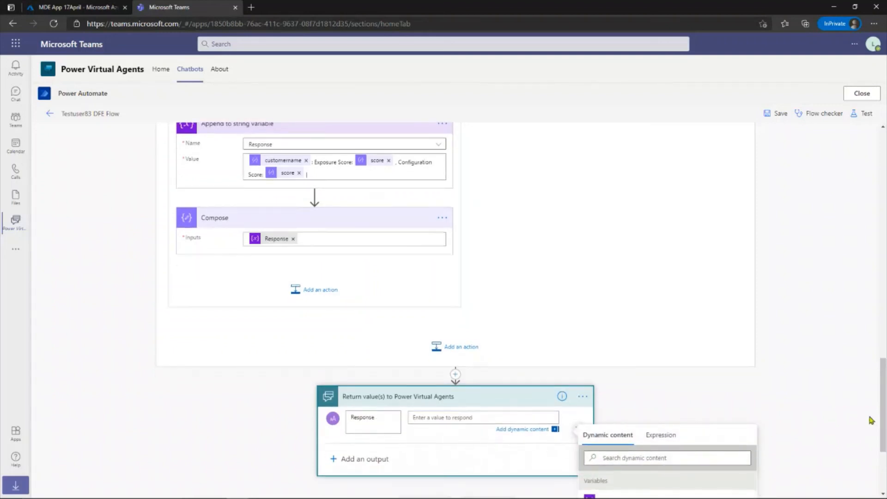
{"action": "left_click", "coordinate": [612, 350]}
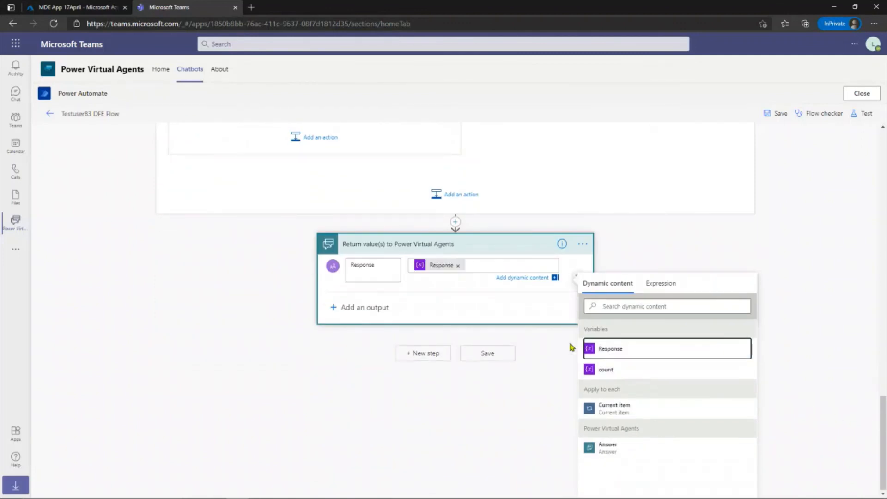
{"action": "left_click", "coordinate": [301, 351]}
- Delete the Compose action below Append to string variable, and save and close the flow
{"action": "scroll", "coordinate": [301, 351], "scroll_direction": "up", "scroll_amount": 3}
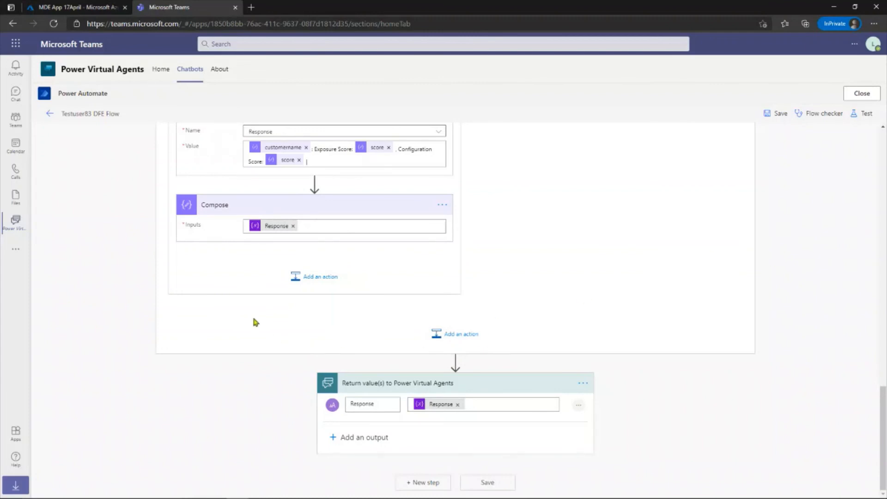
{"action": "left_click", "coordinate": [442, 205]}
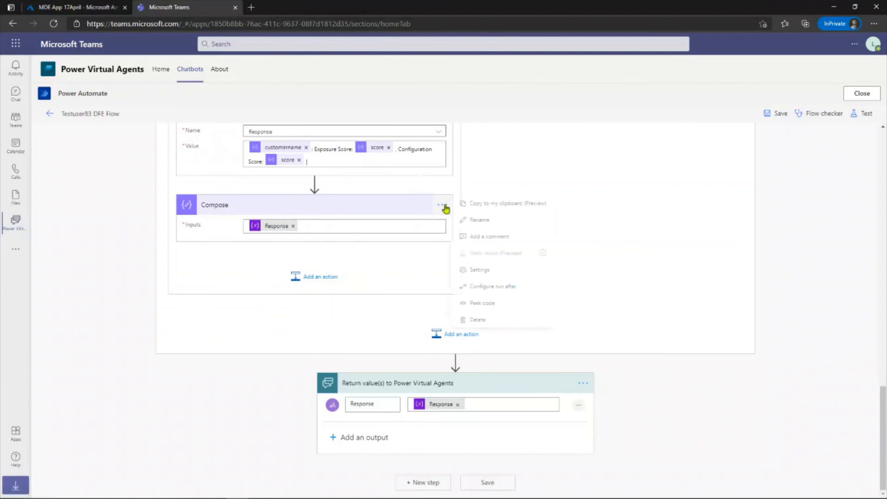
{"action": "left_click", "coordinate": [489, 321]}
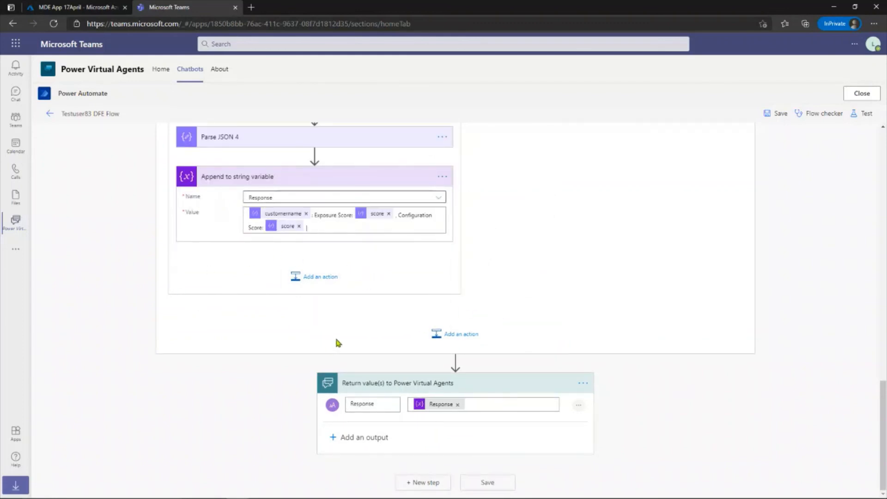
{"action": "left_click", "coordinate": [780, 113]}
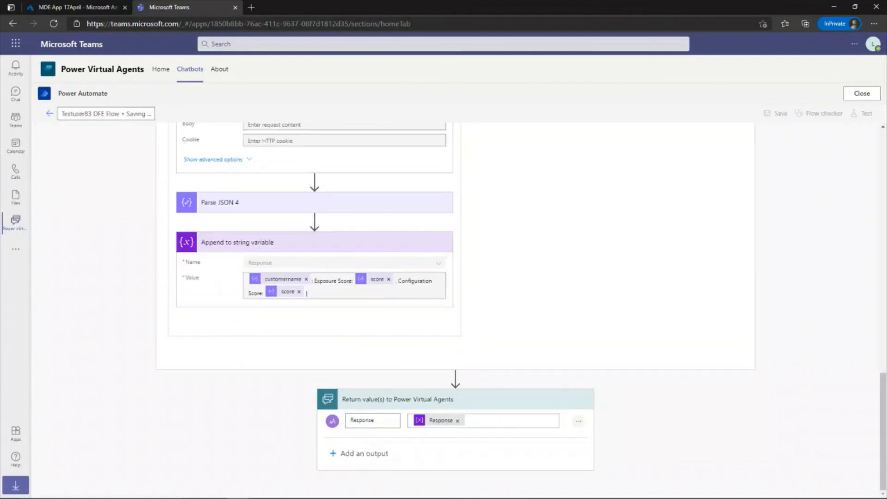
{"action": "left_click", "coordinate": [871, 94]}
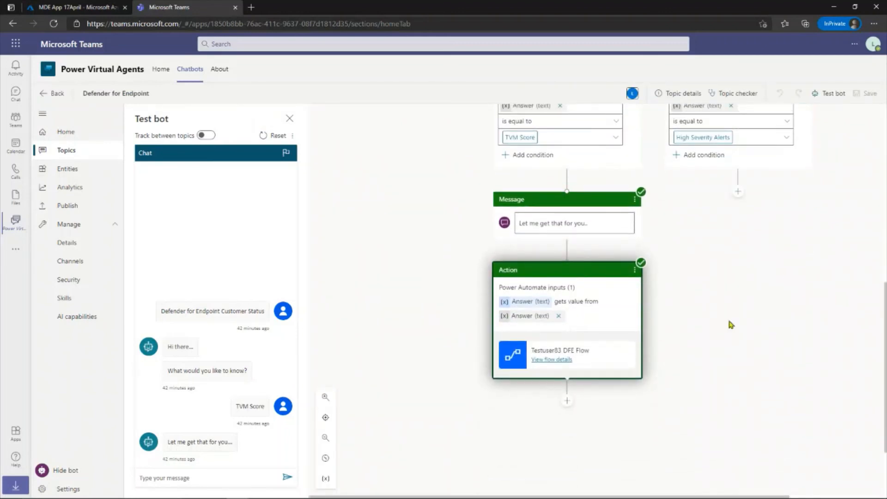
- Review the Defender for Endpoint topic from its trigger phrase down to the Testuser83 DFE Flow action
{"action": "scroll", "coordinate": [755, 262], "scroll_direction": "up", "scroll_amount": 5}
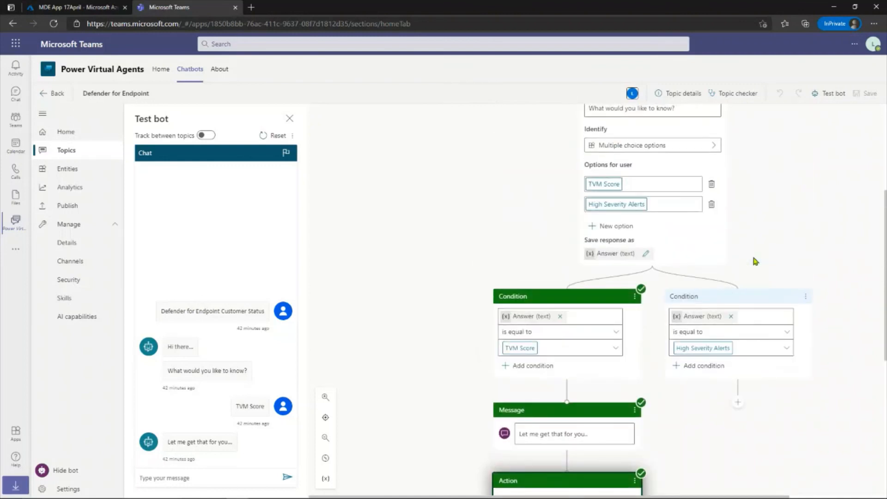
{"action": "scroll", "coordinate": [755, 262], "scroll_direction": "up", "scroll_amount": 5}
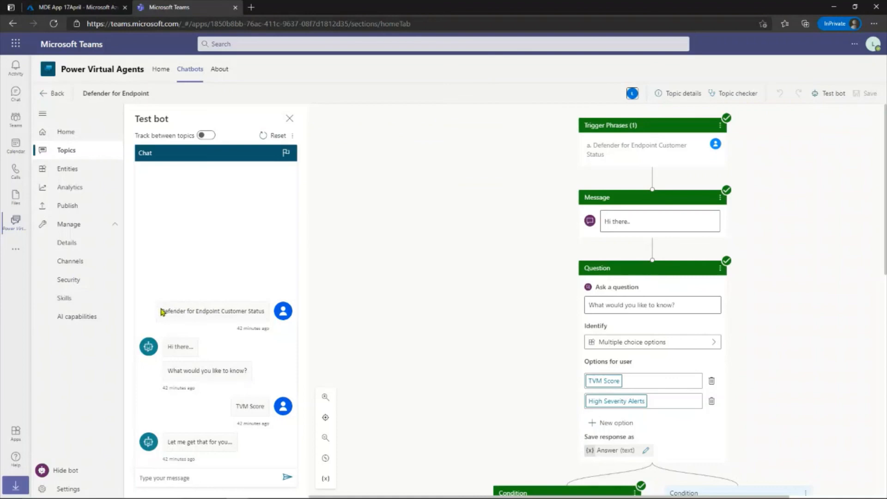
{"action": "left_click_drag", "start_coordinate": [162, 312], "coordinate": [268, 314]}
{"action": "left_click", "coordinate": [422, 341]}
{"action": "scroll", "coordinate": [579, 365], "scroll_direction": "down", "scroll_amount": 2}
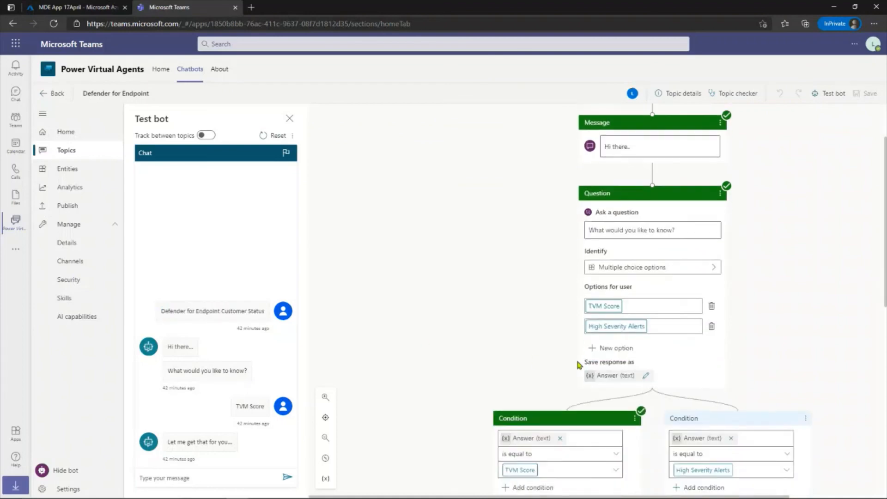
{"action": "scroll", "coordinate": [579, 365], "scroll_direction": "down", "scroll_amount": 8}
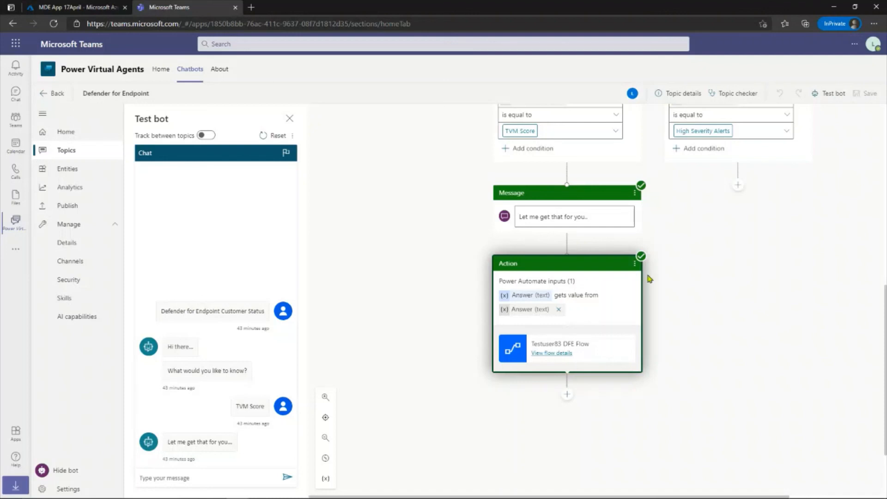
- Add an empty message node below the Testuser83 DFE Flow action and check which variables it can insert
{"action": "left_click", "coordinate": [567, 397]}
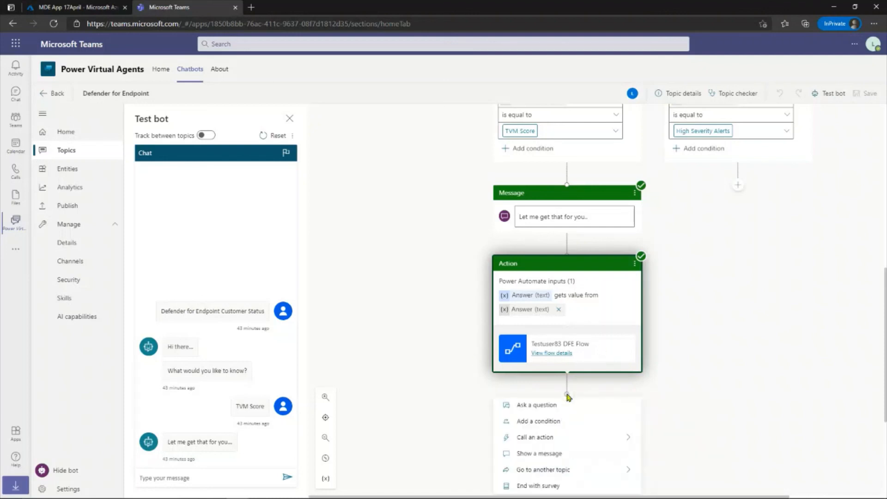
{"action": "scroll", "coordinate": [521, 422], "scroll_direction": "down", "scroll_amount": 3}
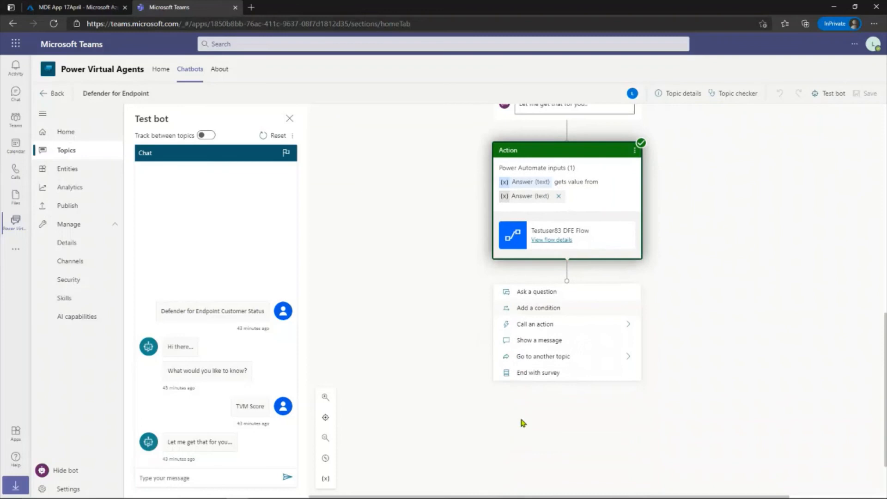
{"action": "left_click", "coordinate": [554, 342]}
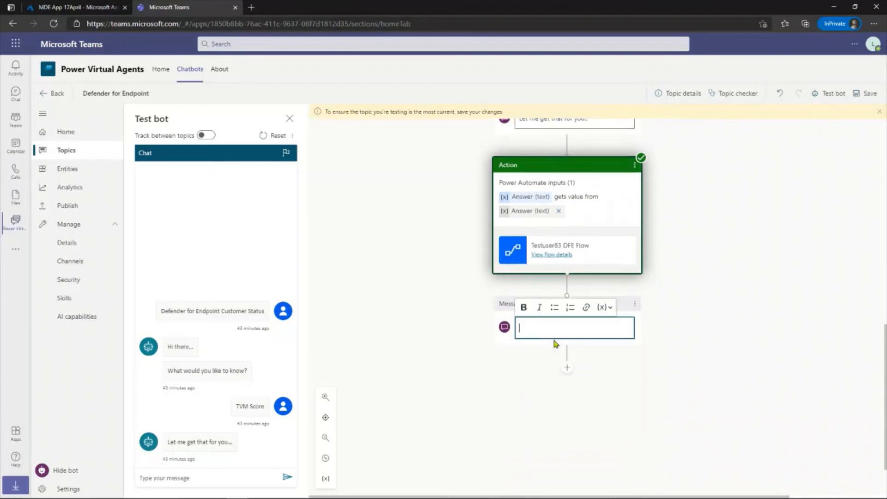
{"action": "left_click", "coordinate": [604, 307]}
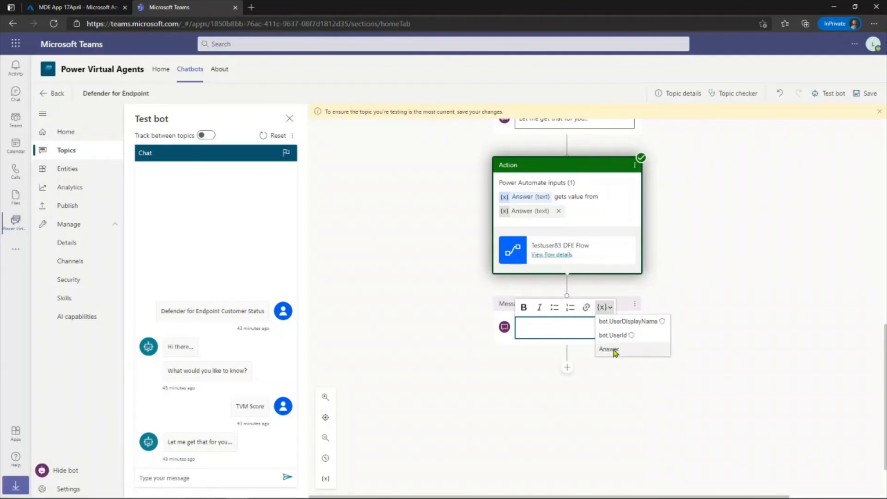
{"action": "left_click", "coordinate": [692, 277]}
- Delete the outdated Testuser83 DFE Flow action from the TVM Score branch
{"action": "left_click", "coordinate": [583, 255]}
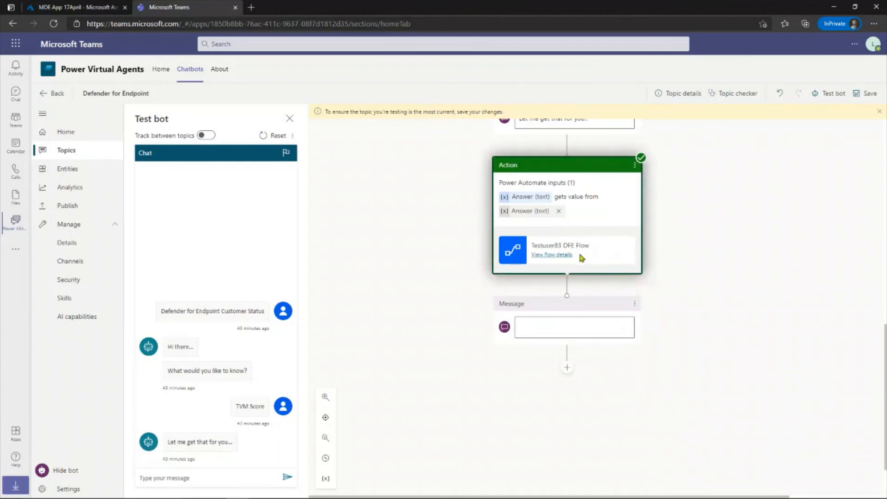
{"action": "scroll", "coordinate": [581, 258], "scroll_direction": "up", "scroll_amount": 4}
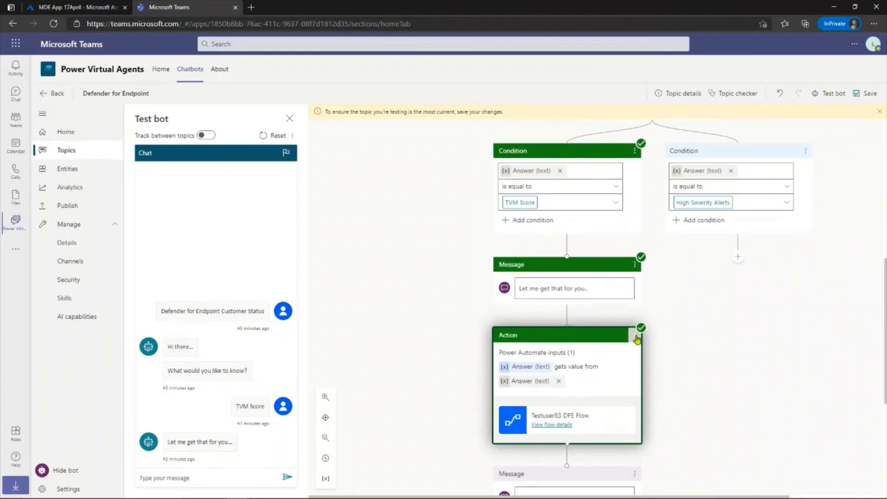
{"action": "left_click", "coordinate": [636, 338]}
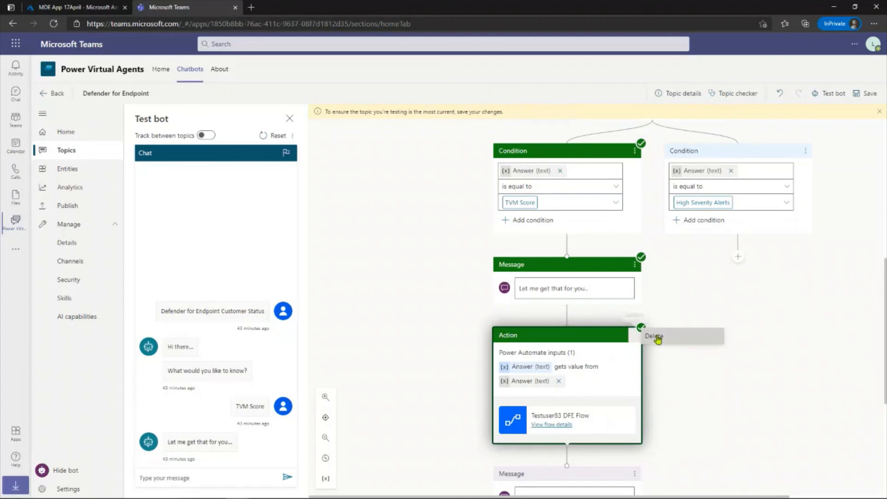
{"action": "left_click", "coordinate": [657, 337]}
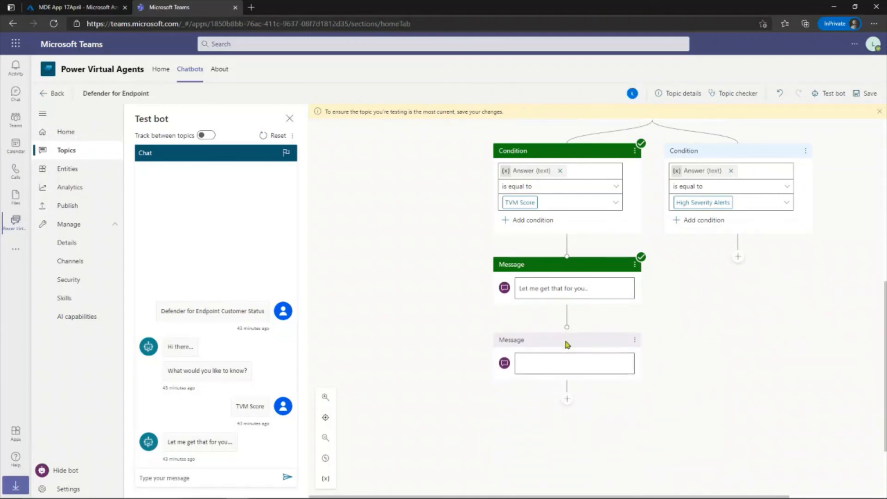
- Add the Testuser83 DFE Flow action between the two messages of the TVM Score branch, using the Answer variable as its input
{"action": "left_click", "coordinate": [569, 316]}
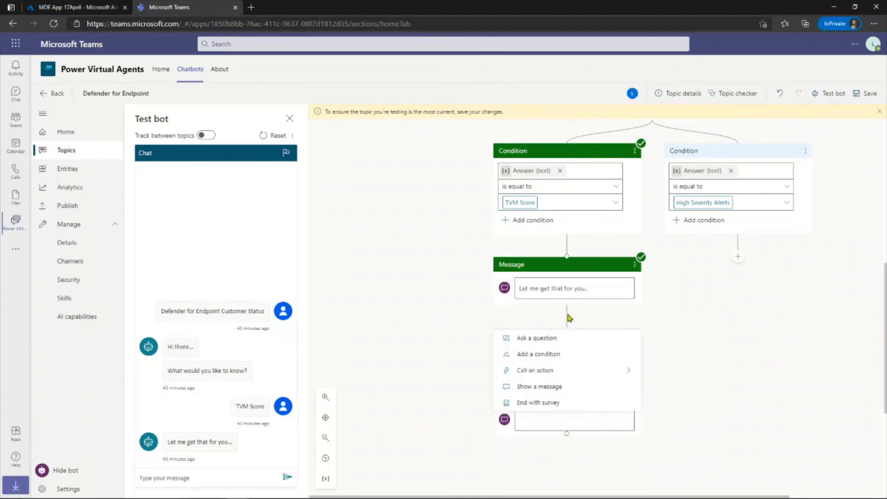
{"action": "left_click", "coordinate": [539, 370]}
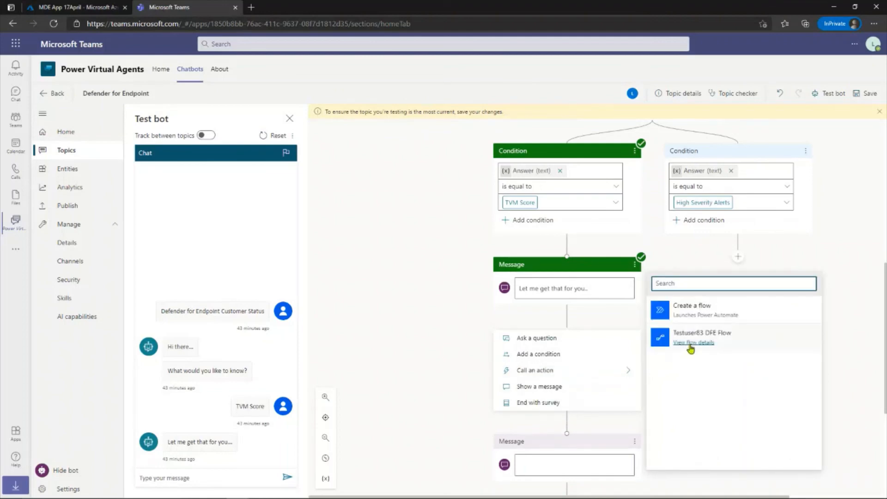
{"action": "left_click", "coordinate": [724, 337]}
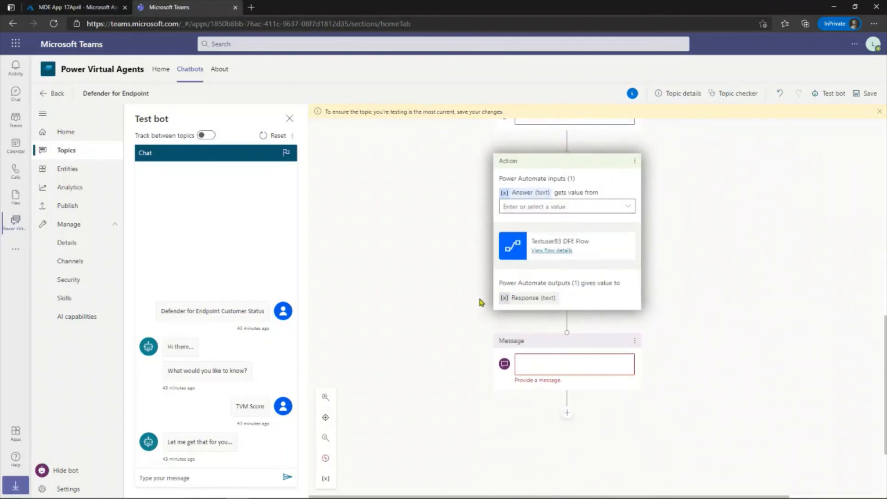
{"action": "left_click", "coordinate": [595, 209]}
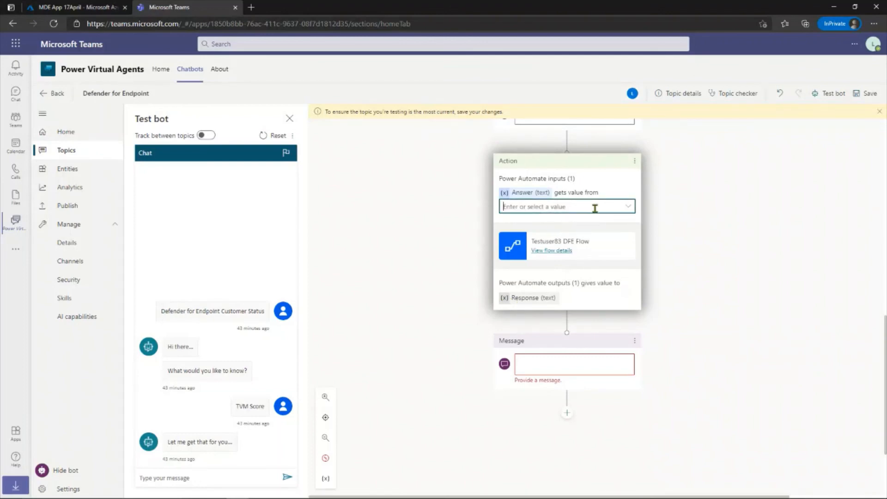
{"action": "left_click", "coordinate": [627, 206]}
{"action": "left_click", "coordinate": [535, 271]}
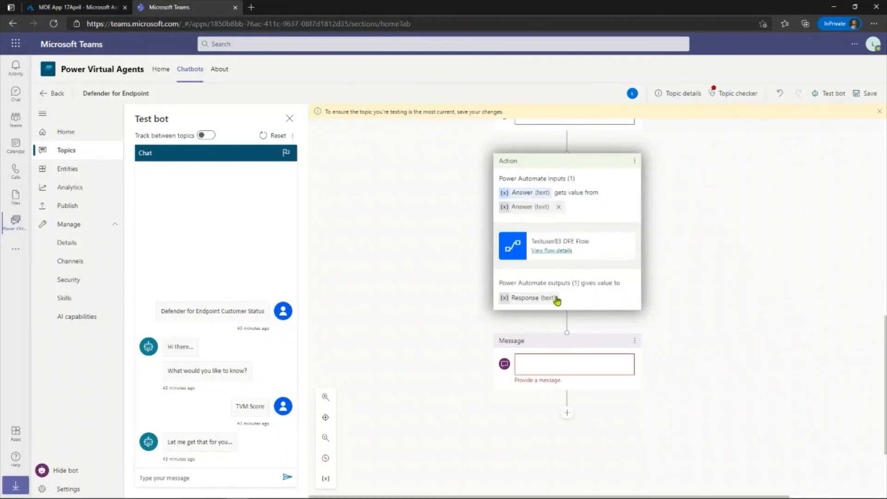
- Insert the Response variable into the empty message below the flow action, and save the topic
{"action": "left_click", "coordinate": [531, 361]}
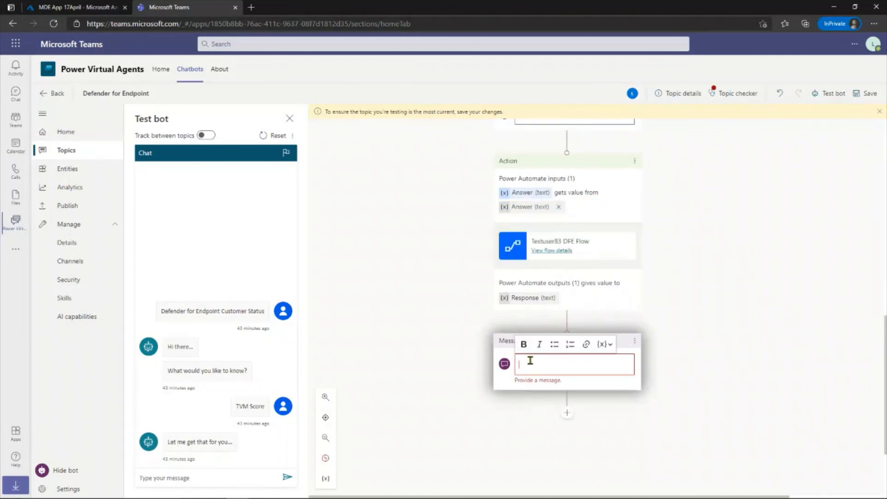
{"action": "left_click", "coordinate": [606, 345]}
{"action": "left_click", "coordinate": [611, 399]}
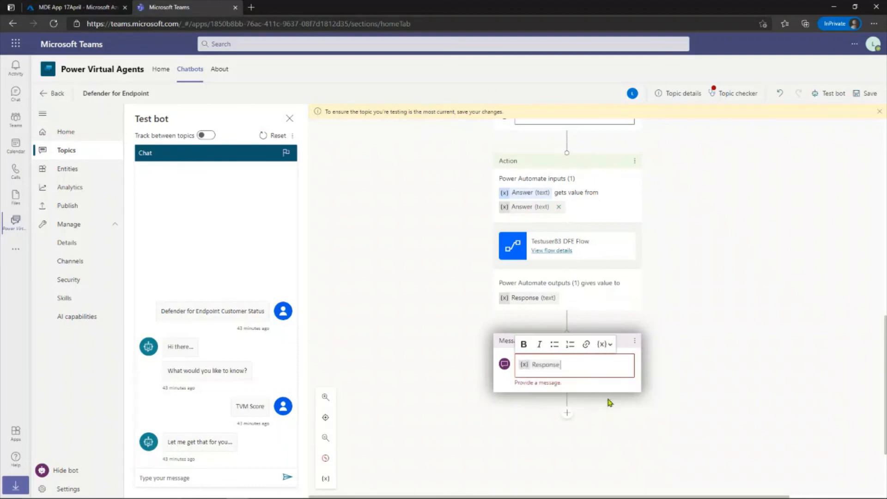
{"action": "left_click", "coordinate": [442, 358]}
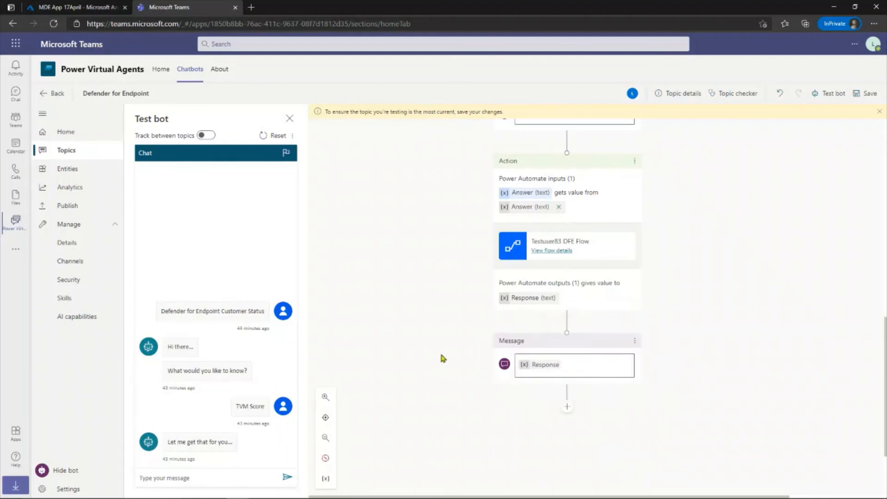
{"action": "left_click", "coordinate": [856, 95]}
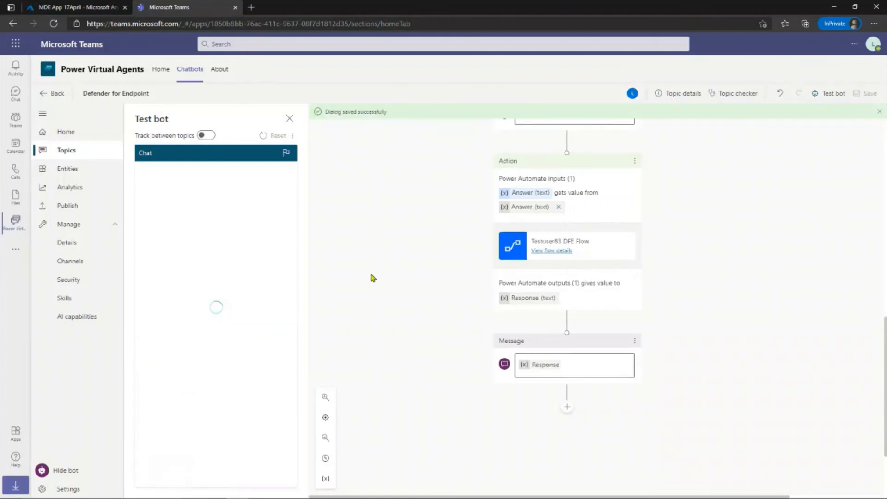
- Test the bot with the trigger phrase Defender for Endpoint Customer Status and answer its question with TVM Score
{"action": "scroll", "coordinate": [410, 241], "scroll_direction": "up", "scroll_amount": 2}
{"action": "scroll", "coordinate": [416, 238], "scroll_direction": "up", "scroll_amount": 5}
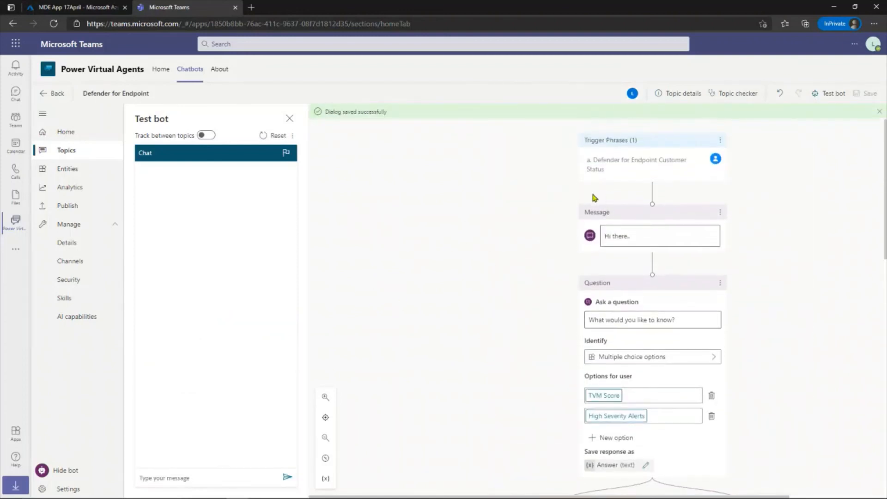
{"action": "left_click_drag", "start_coordinate": [609, 176], "coordinate": [596, 161]}
{"action": "key", "text": "ctrl+c"}
{"action": "left_click", "coordinate": [187, 479]}
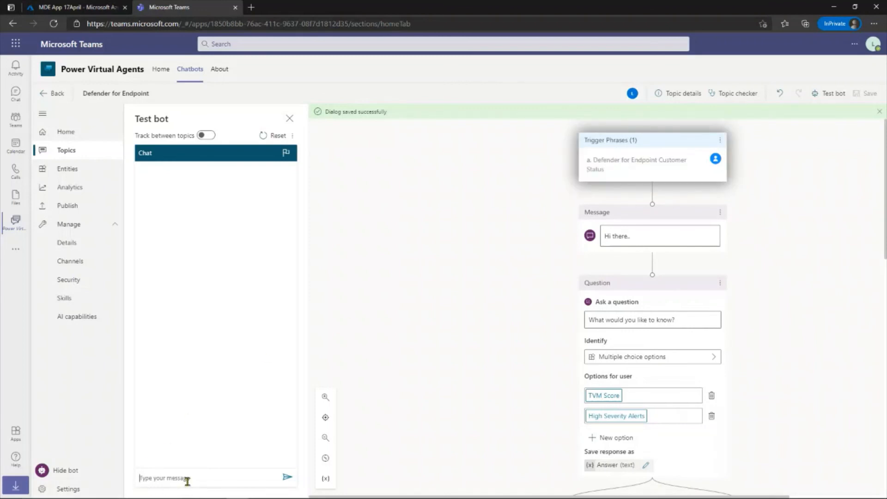
{"action": "key", "text": "ctrl+v"}
{"action": "left_click", "coordinate": [287, 477]}
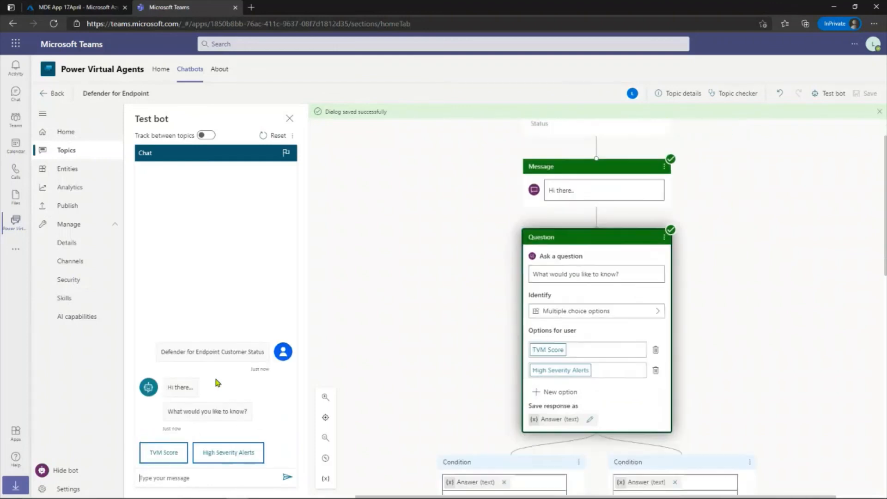
{"action": "left_click", "coordinate": [164, 455]}
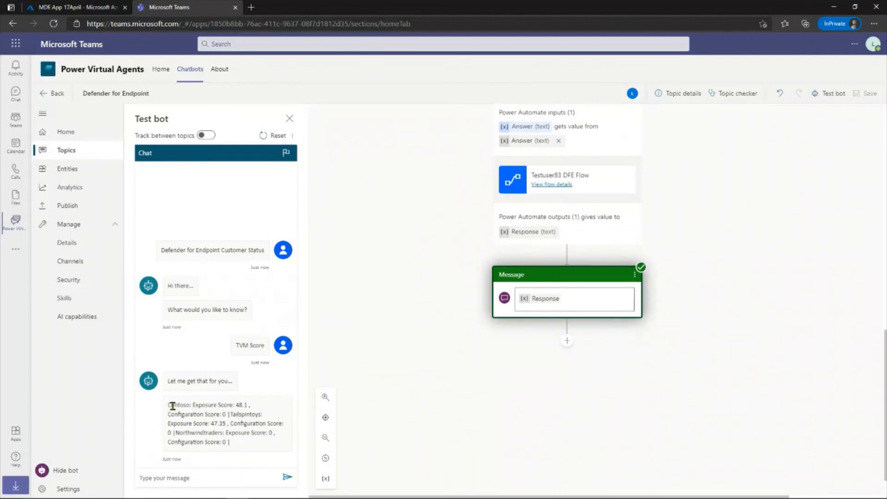
- Check each tenant's scores in the bot's reply, and review the topic's TVM Score and High Severity Alerts branches
{"action": "left_click_drag", "start_coordinate": [168, 405], "coordinate": [247, 446]}
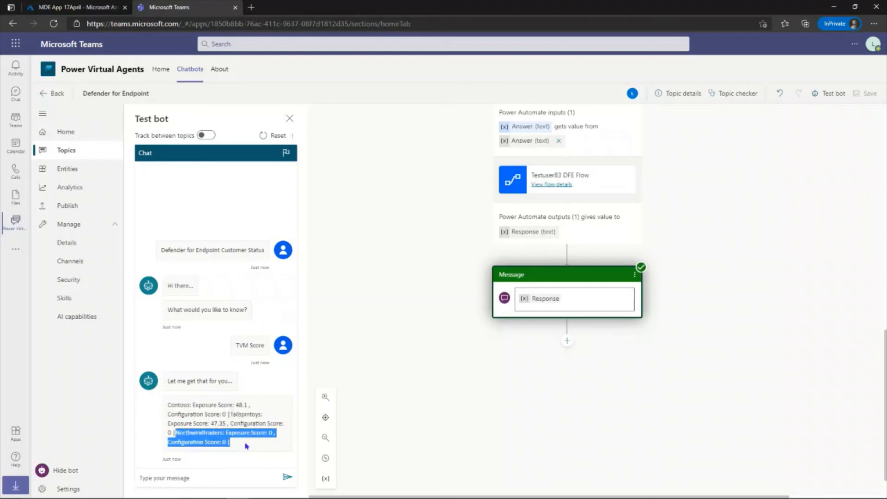
{"action": "left_click", "coordinate": [496, 395]}
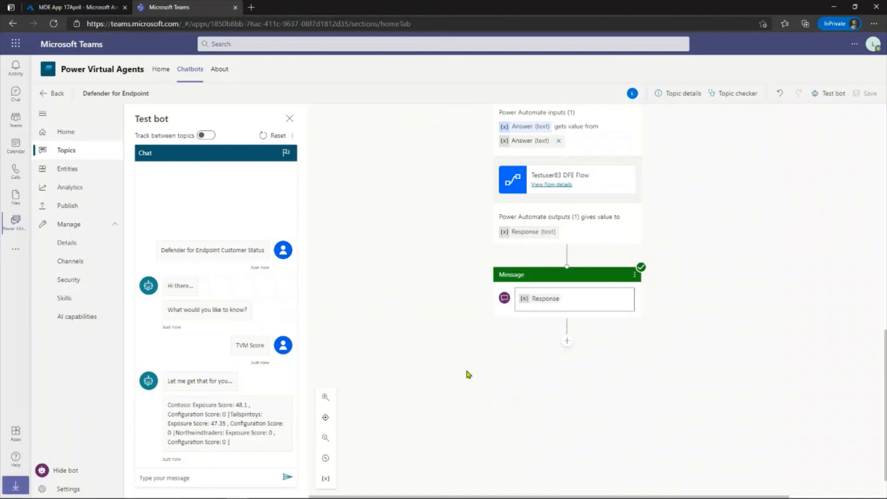
{"action": "scroll", "coordinate": [468, 374], "scroll_direction": "up", "scroll_amount": 8}
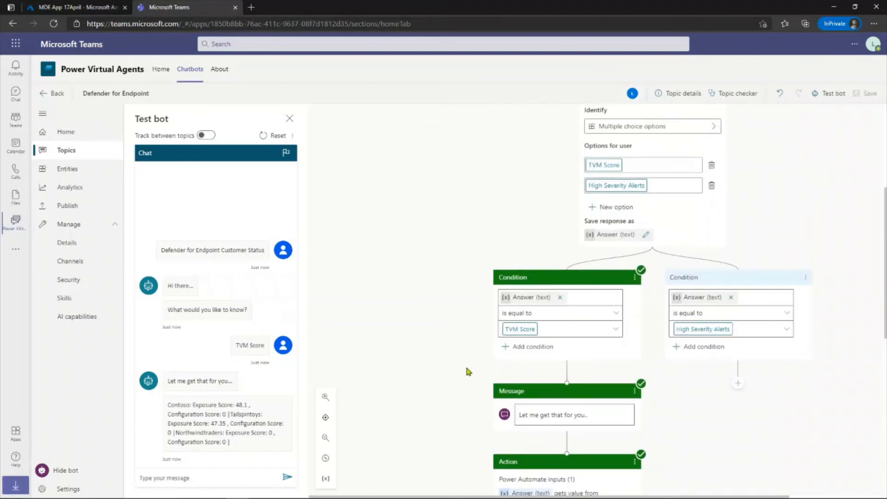
{"action": "scroll", "coordinate": [467, 370], "scroll_direction": "down", "scroll_amount": 4}
{"action": "scroll", "coordinate": [777, 297], "scroll_direction": "up", "scroll_amount": 1}
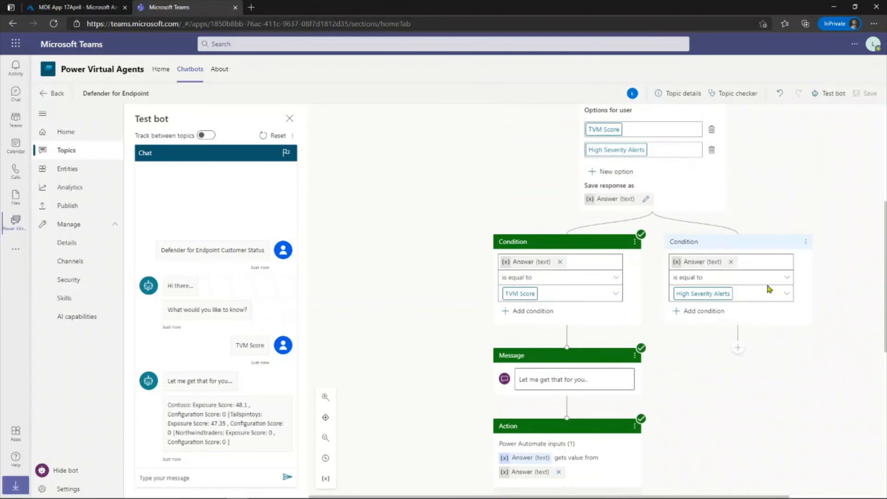